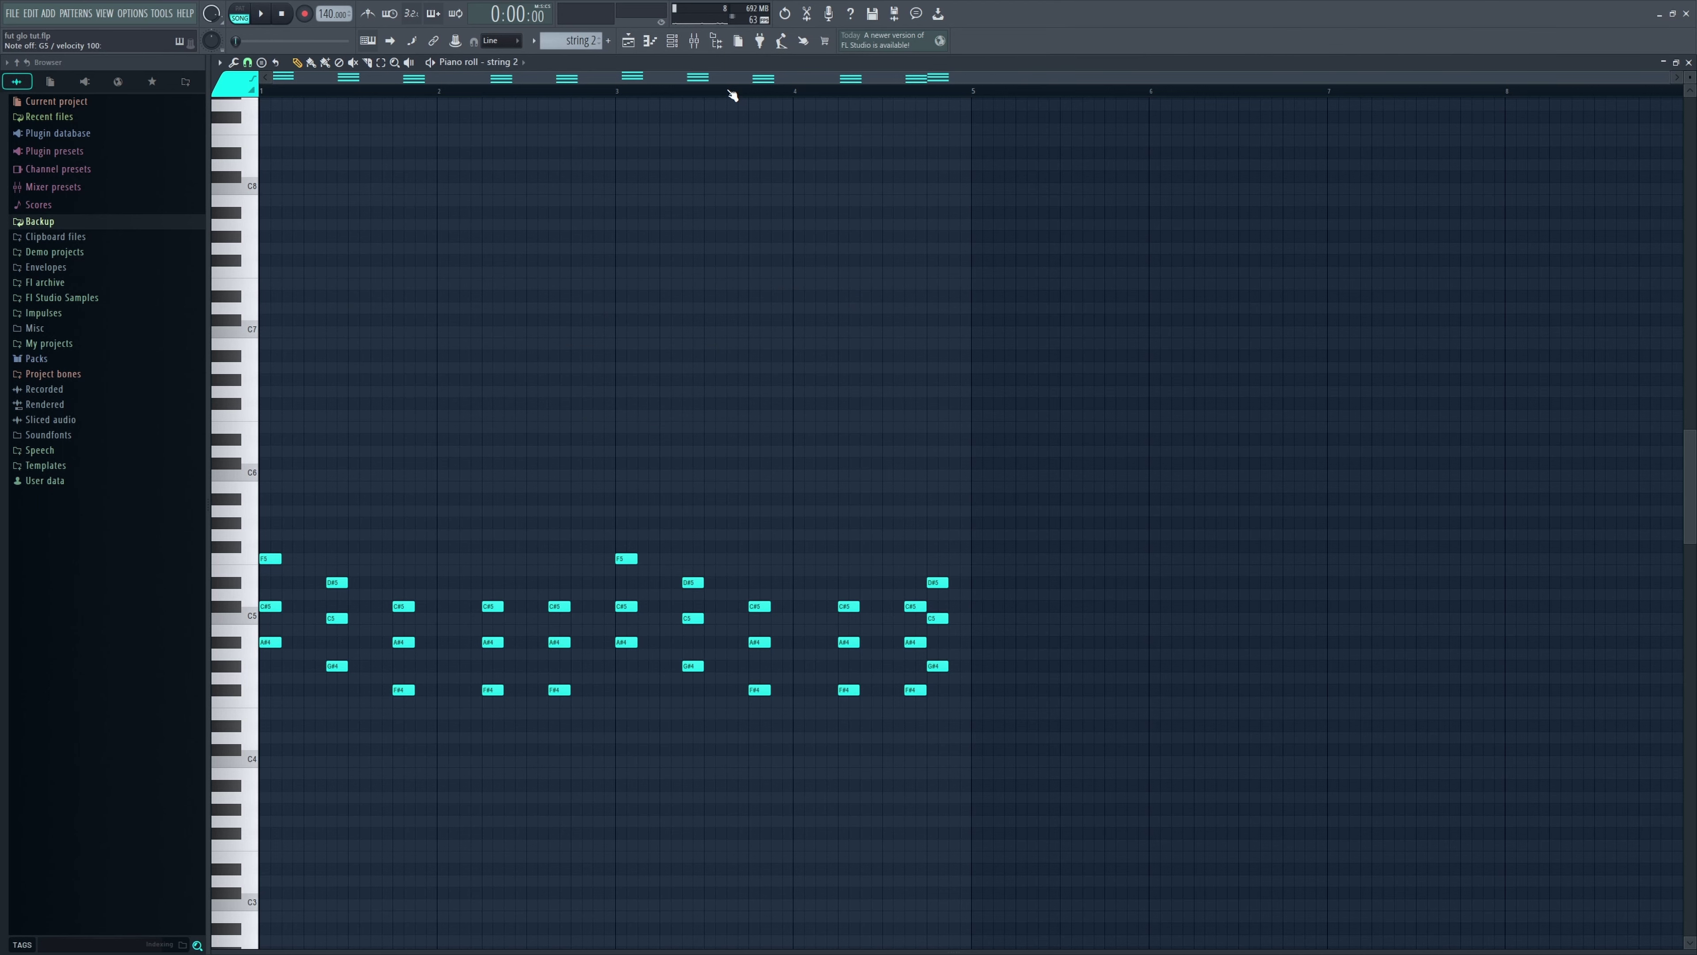
- Play back the string 2 chord pattern
{"action": "key", "text": "space"}
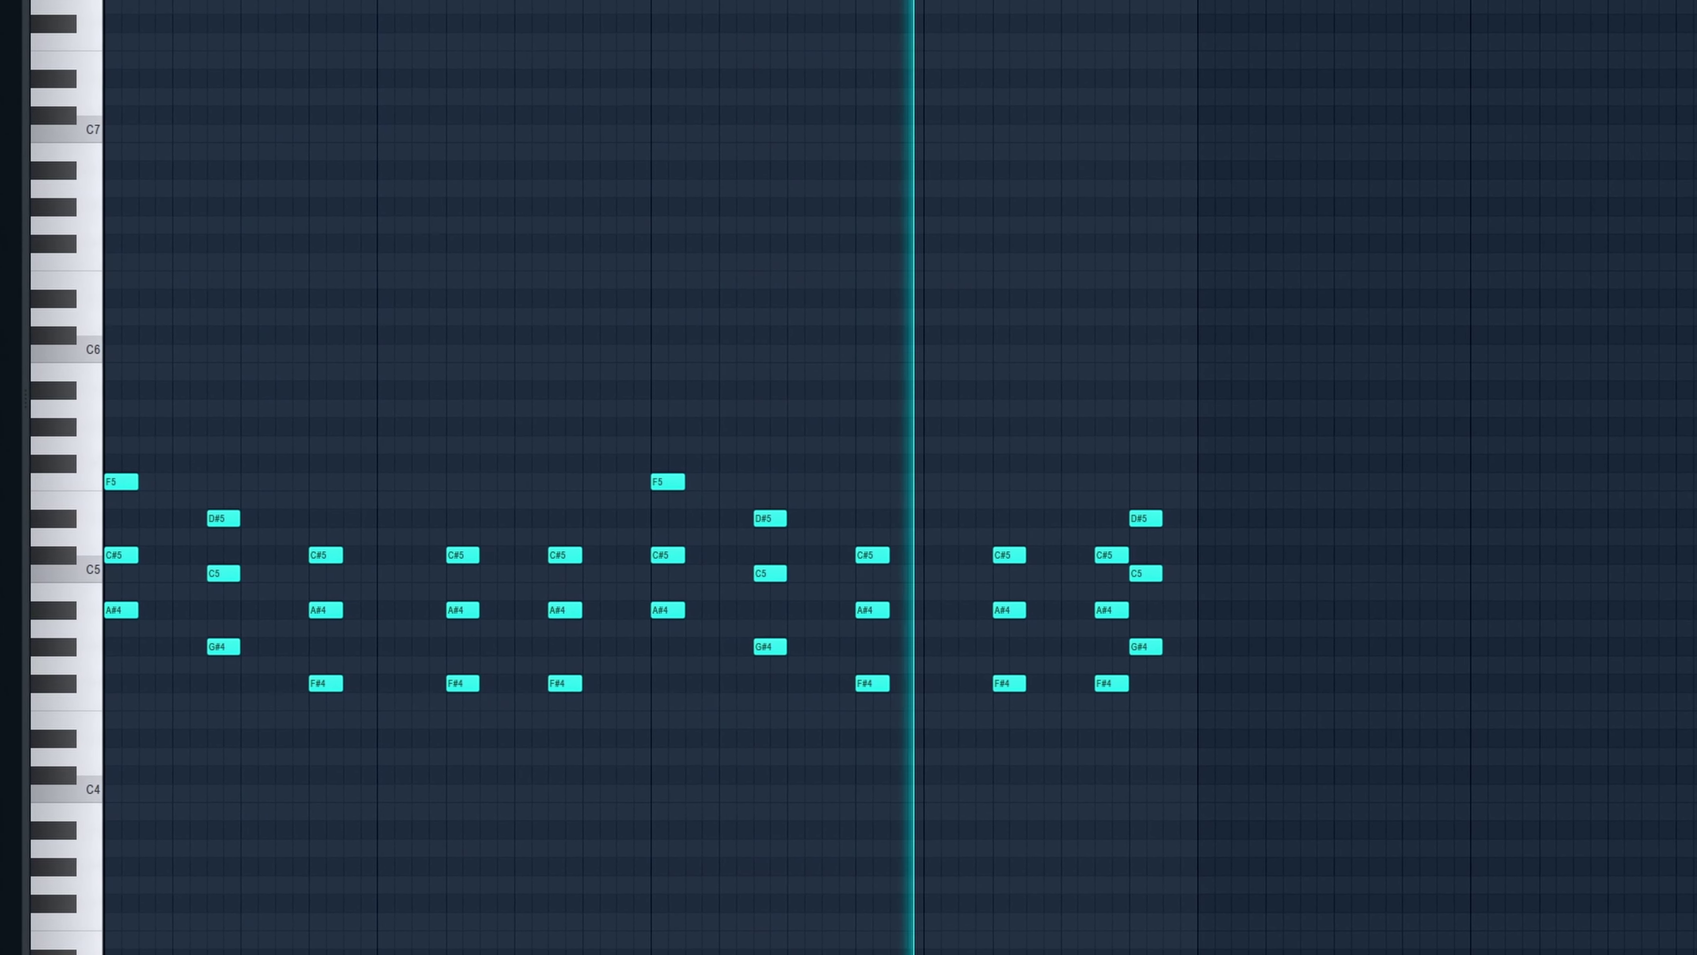
{"action": "key", "text": "space"}
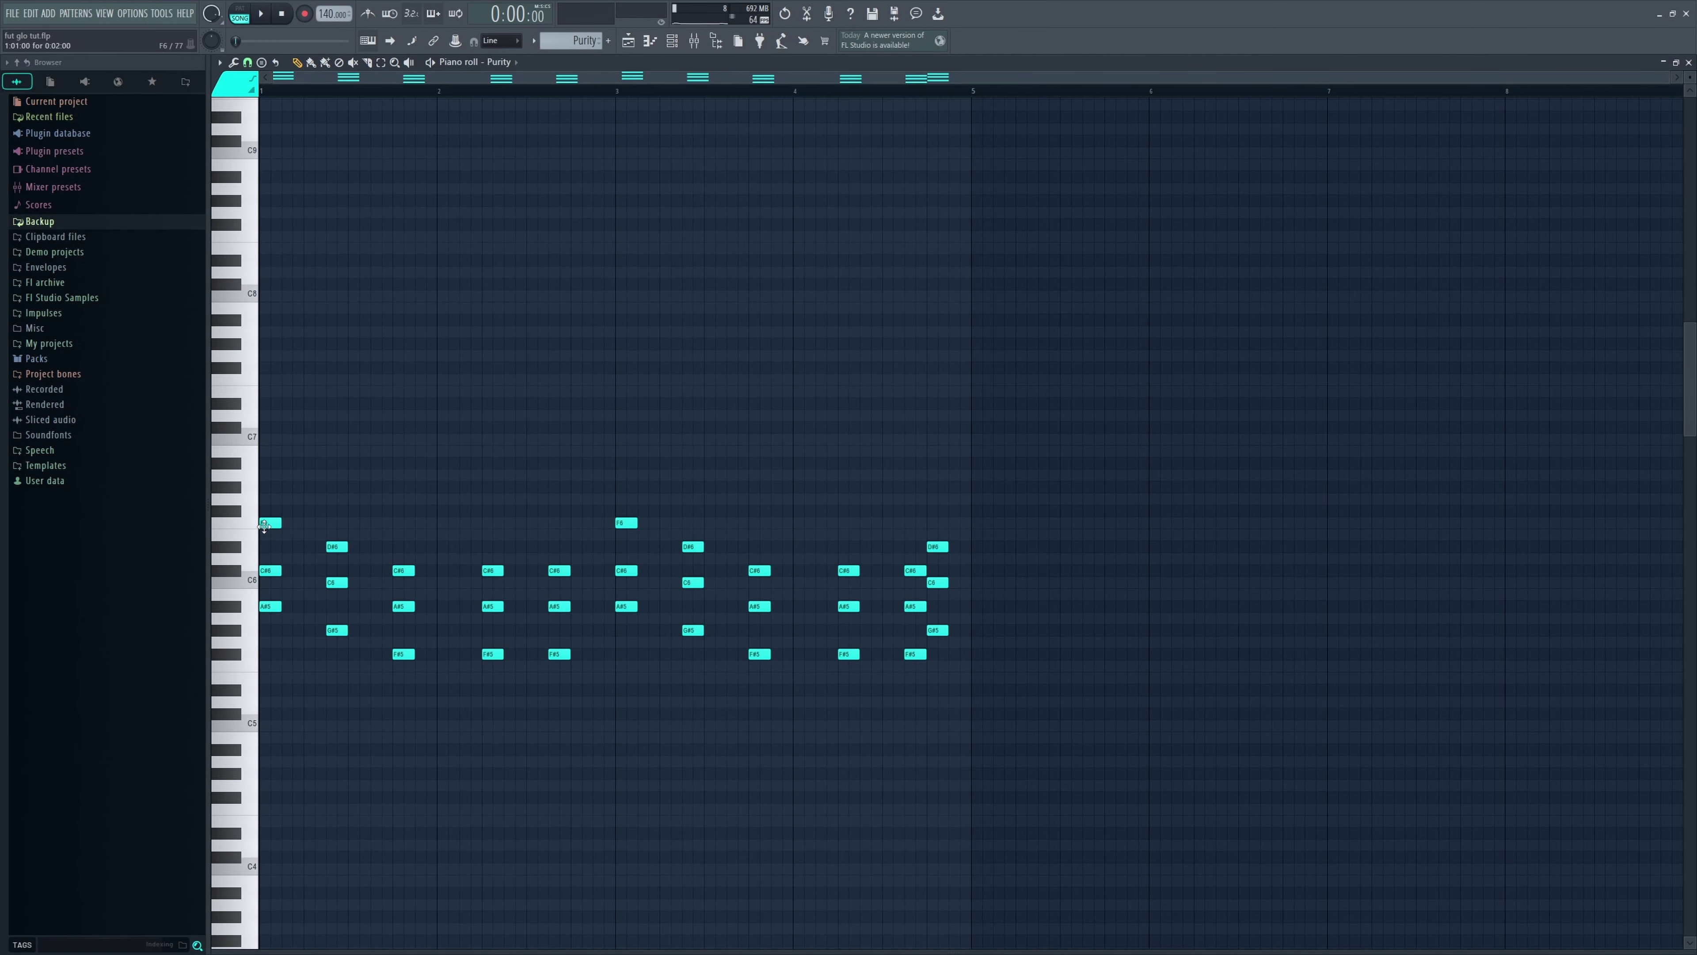
- Audition the A#5, G#5 and F#5 notes of the Purity chord pattern on the piano roll keyboard
{"action": "left_click_drag", "start_coordinate": [270, 487], "coordinate": [261, 438]}
{"action": "right_click", "coordinate": [270, 450]}
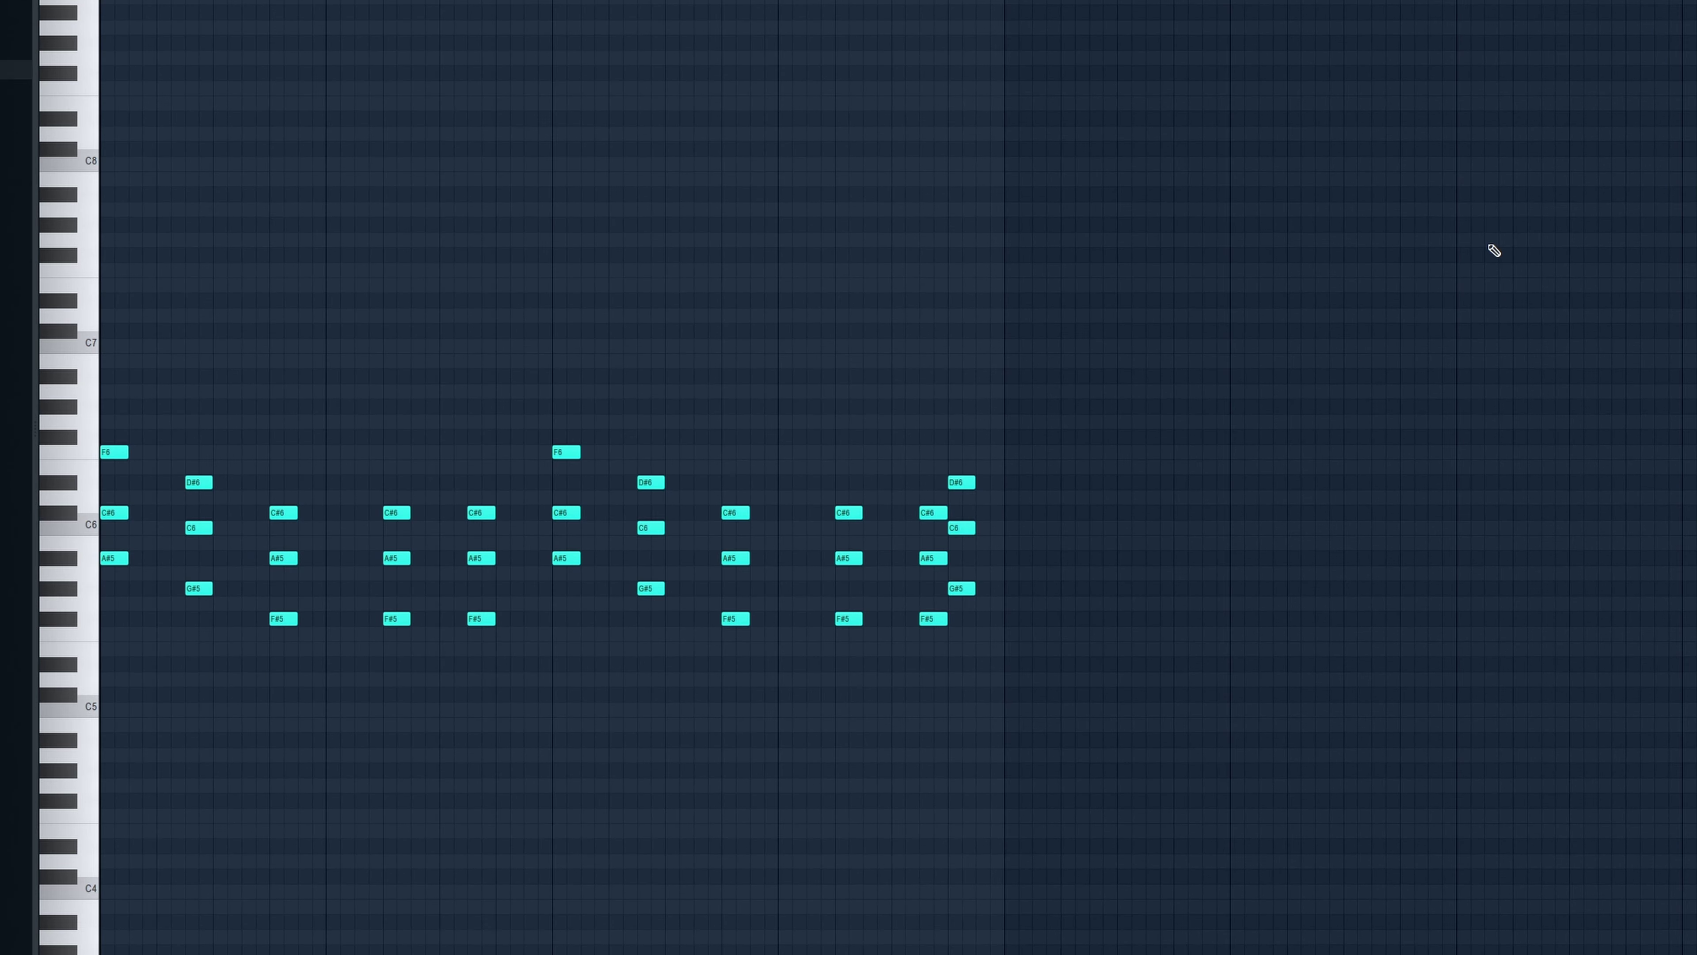
{"action": "left_click_drag", "start_coordinate": [154, 448], "coordinate": [123, 575]}
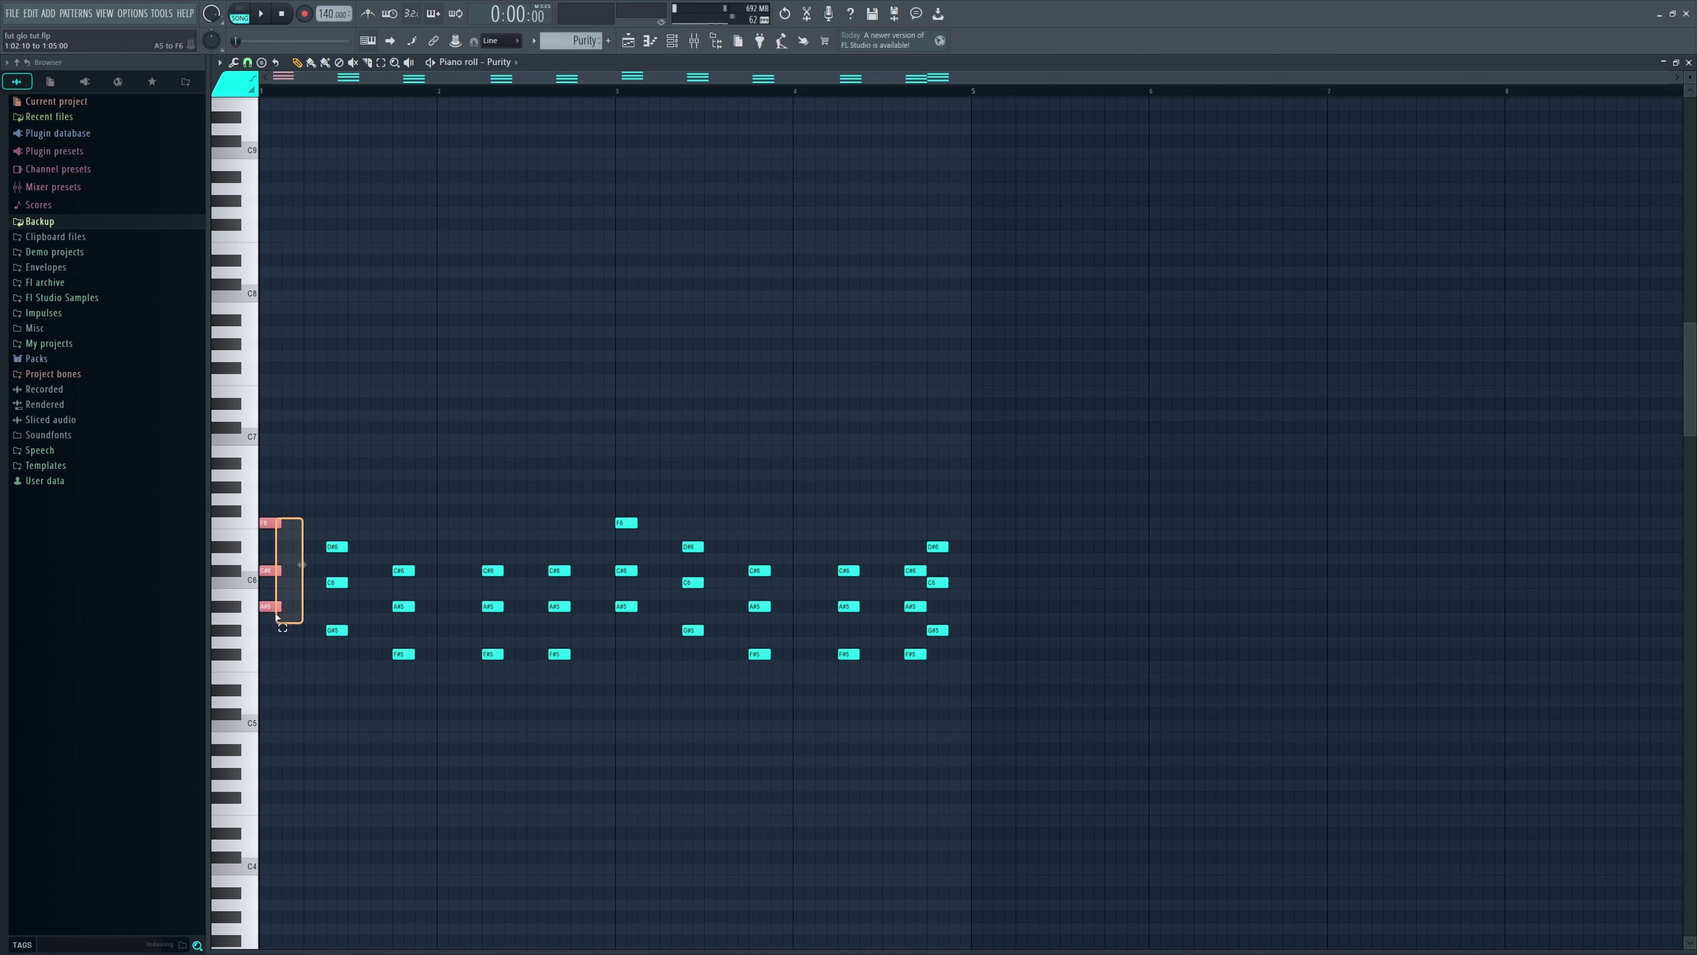
{"action": "left_click", "coordinate": [310, 632]}
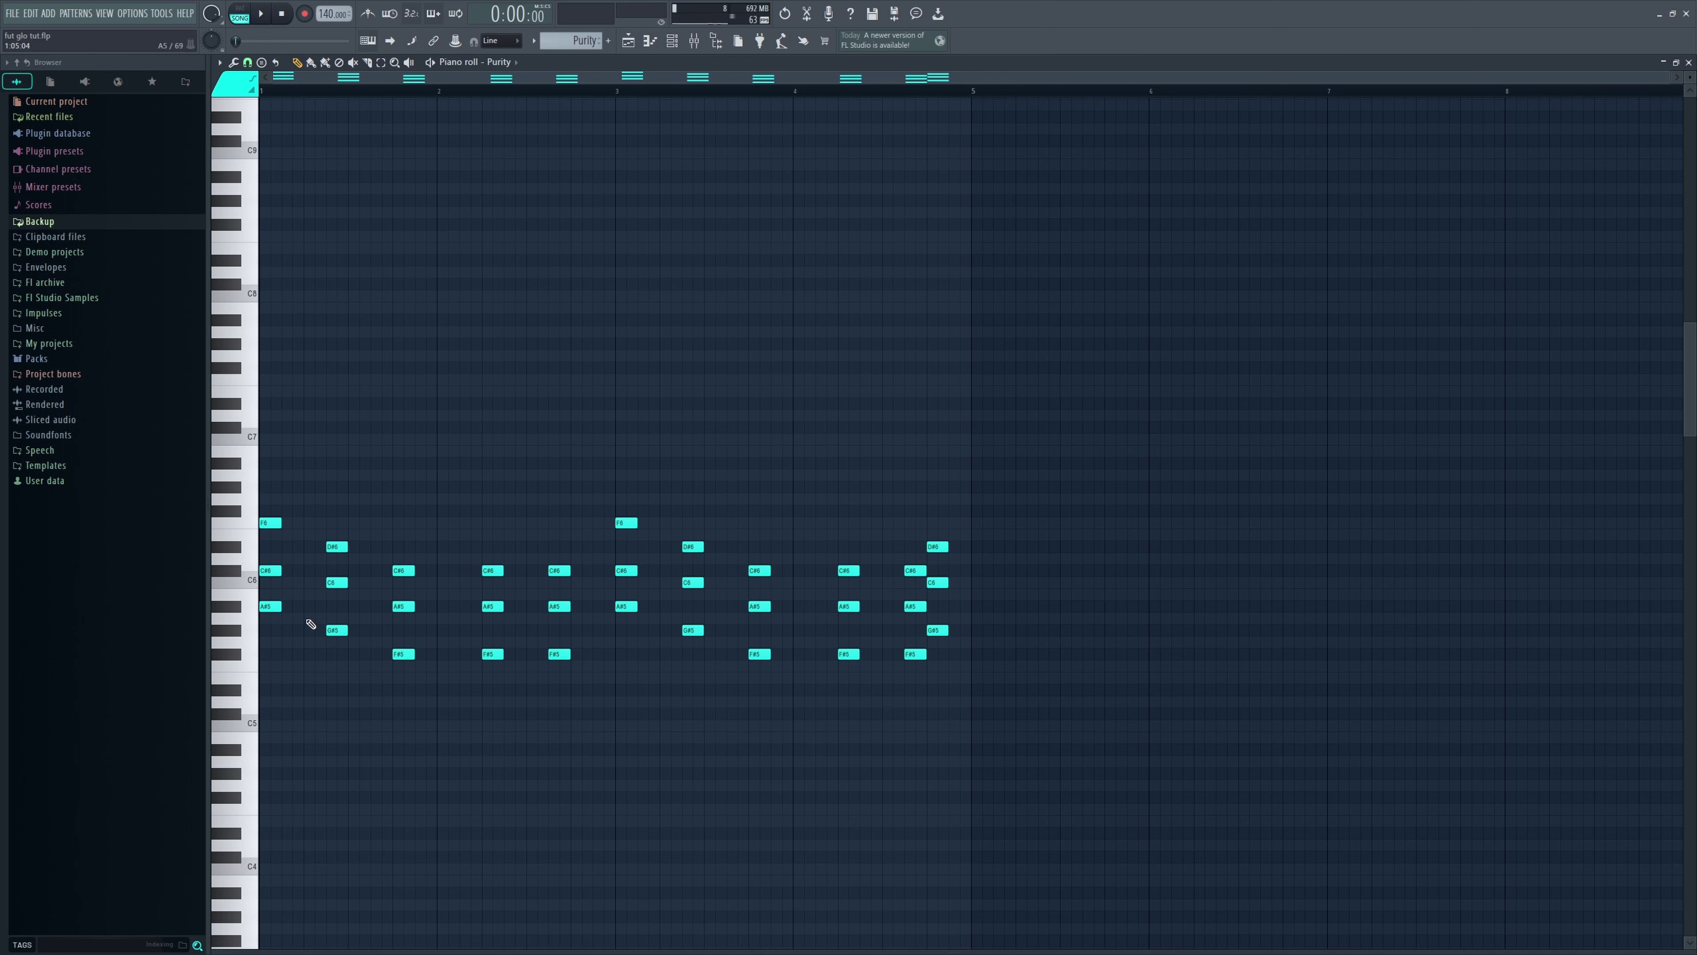
{"action": "left_click", "coordinate": [229, 610]}
{"action": "left_click", "coordinate": [233, 631]}
{"action": "left_click", "coordinate": [234, 631]}
{"action": "left_click", "coordinate": [233, 631]}
{"action": "left_click", "coordinate": [235, 654]}
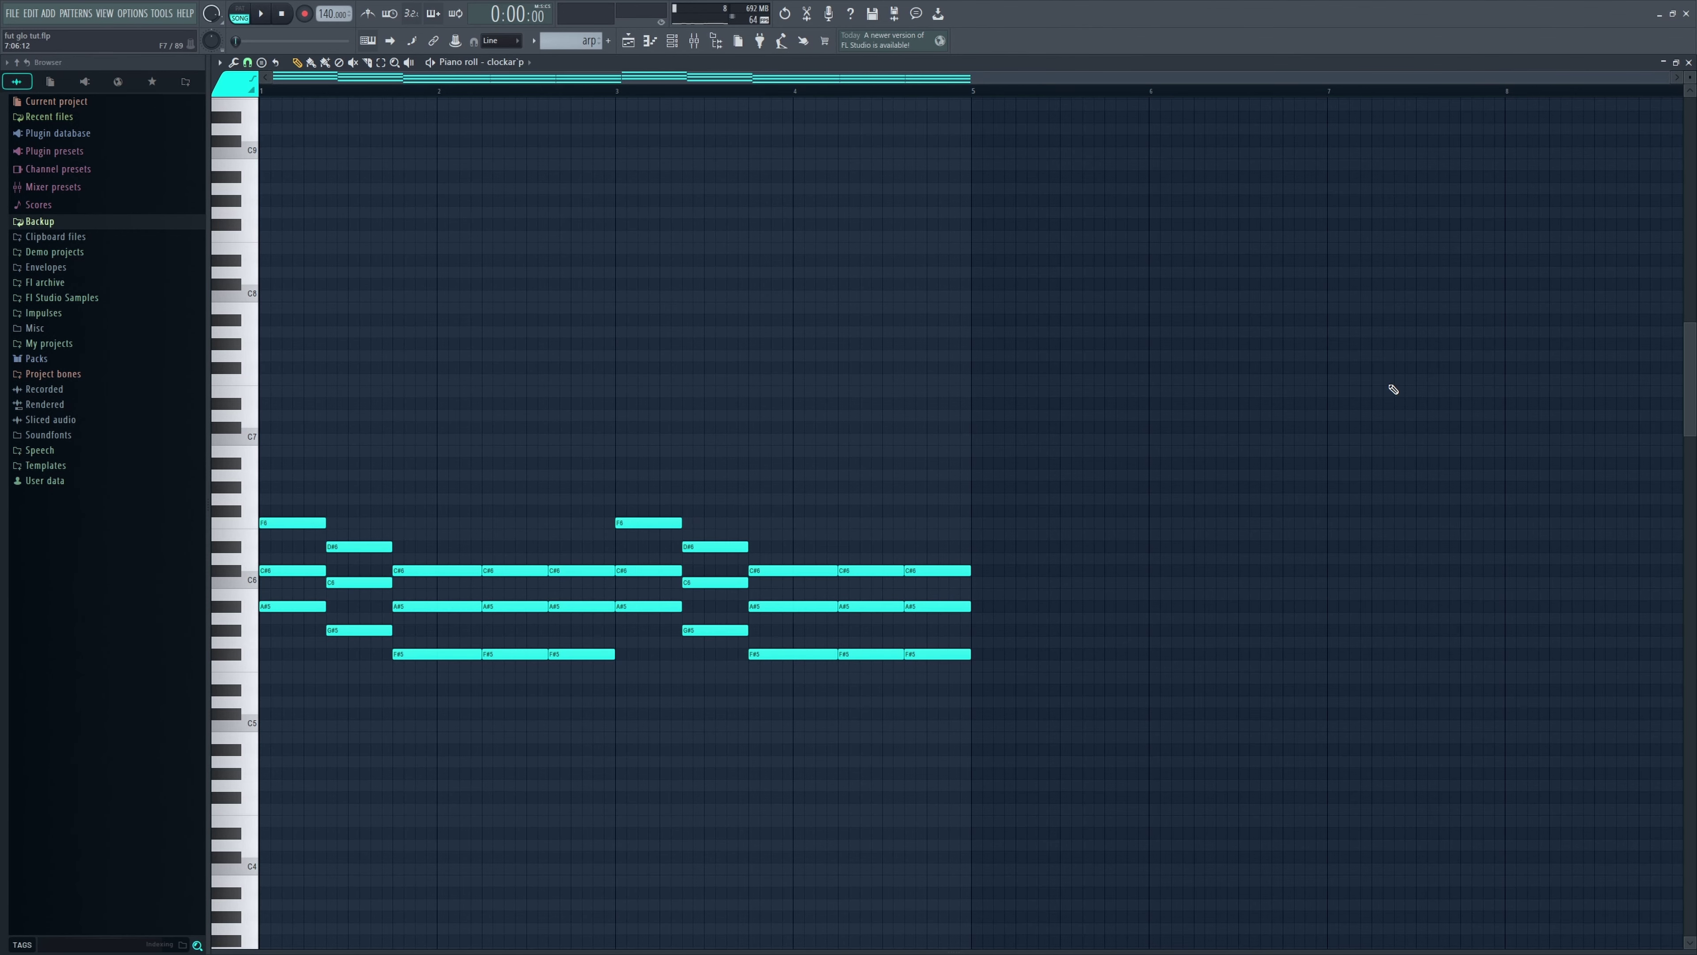
- Sound a few test notes with the arp instrument and play back its sustained chord pattern
{"action": "key", "text": "c"}
{"action": "key", "text": "b"}
{"action": "key", "text": "m"}
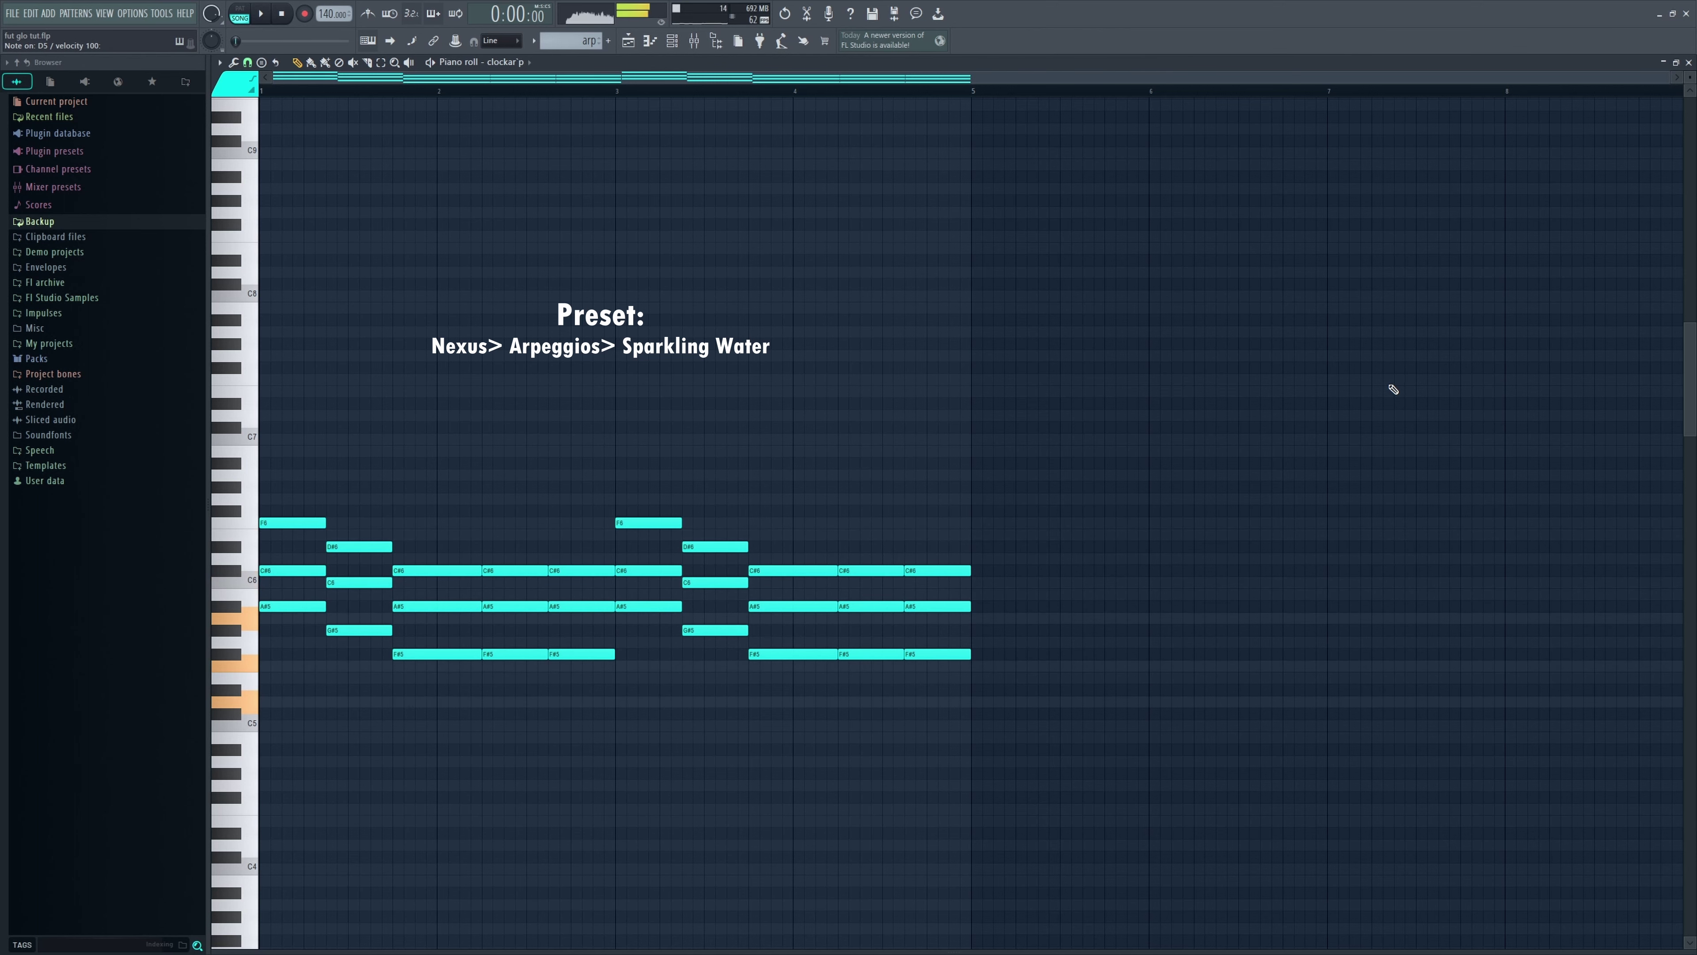
{"action": "key", "text": "space"}
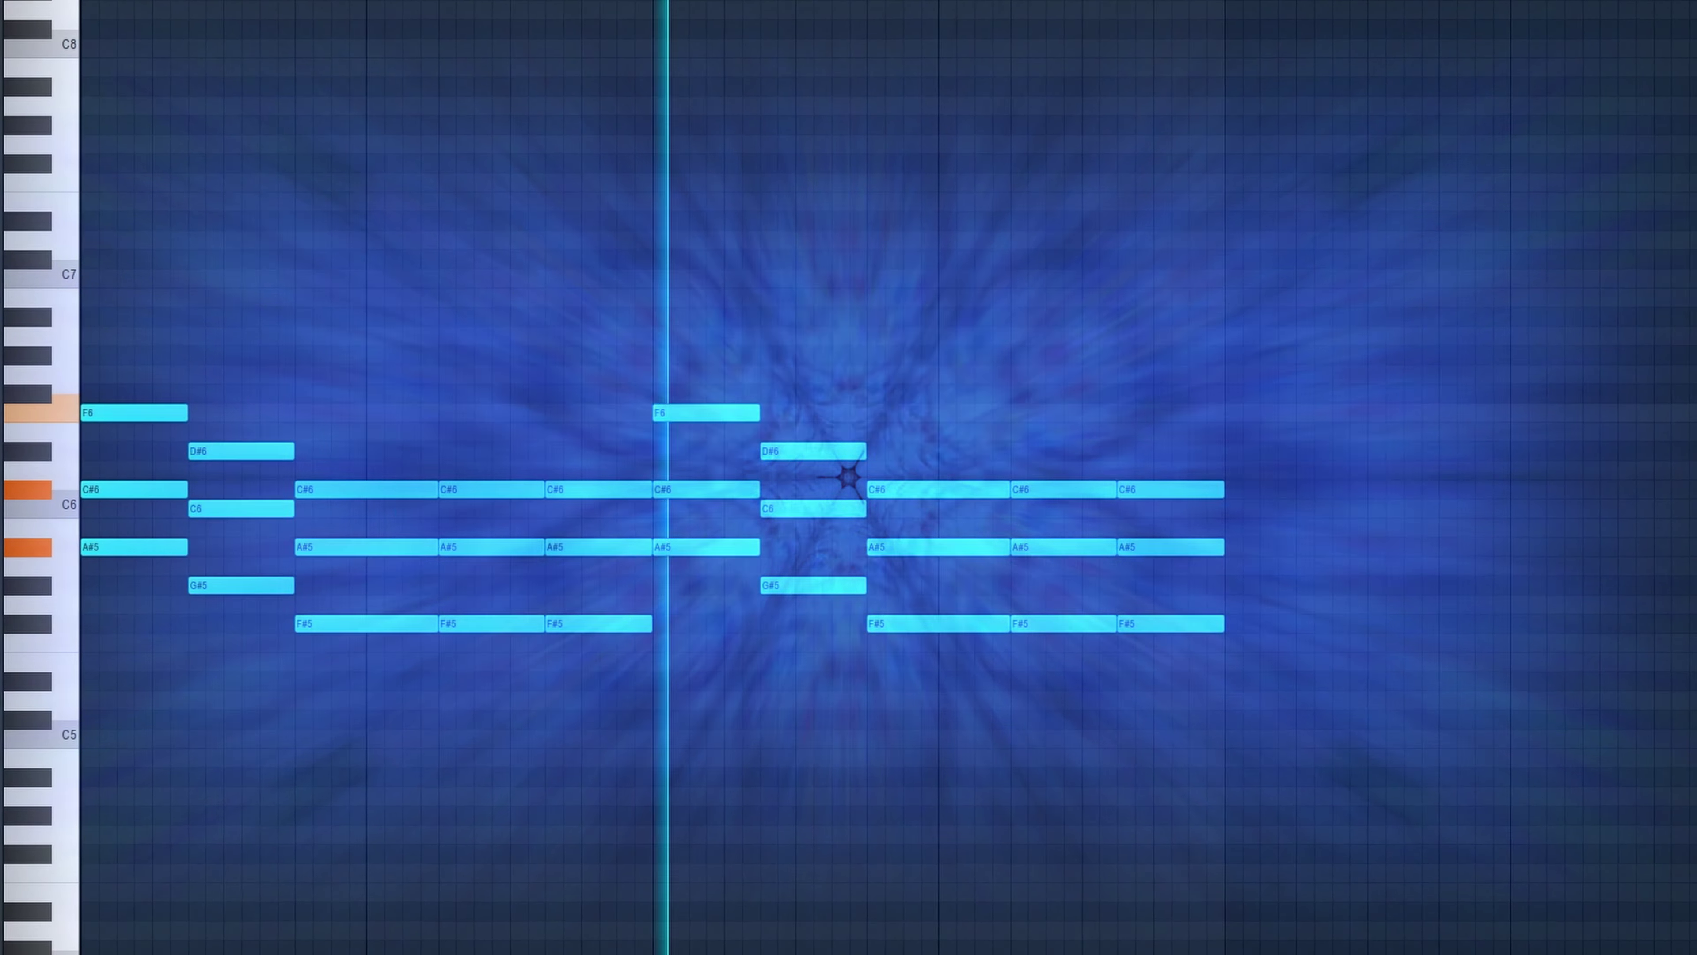
{"action": "key", "text": "space"}
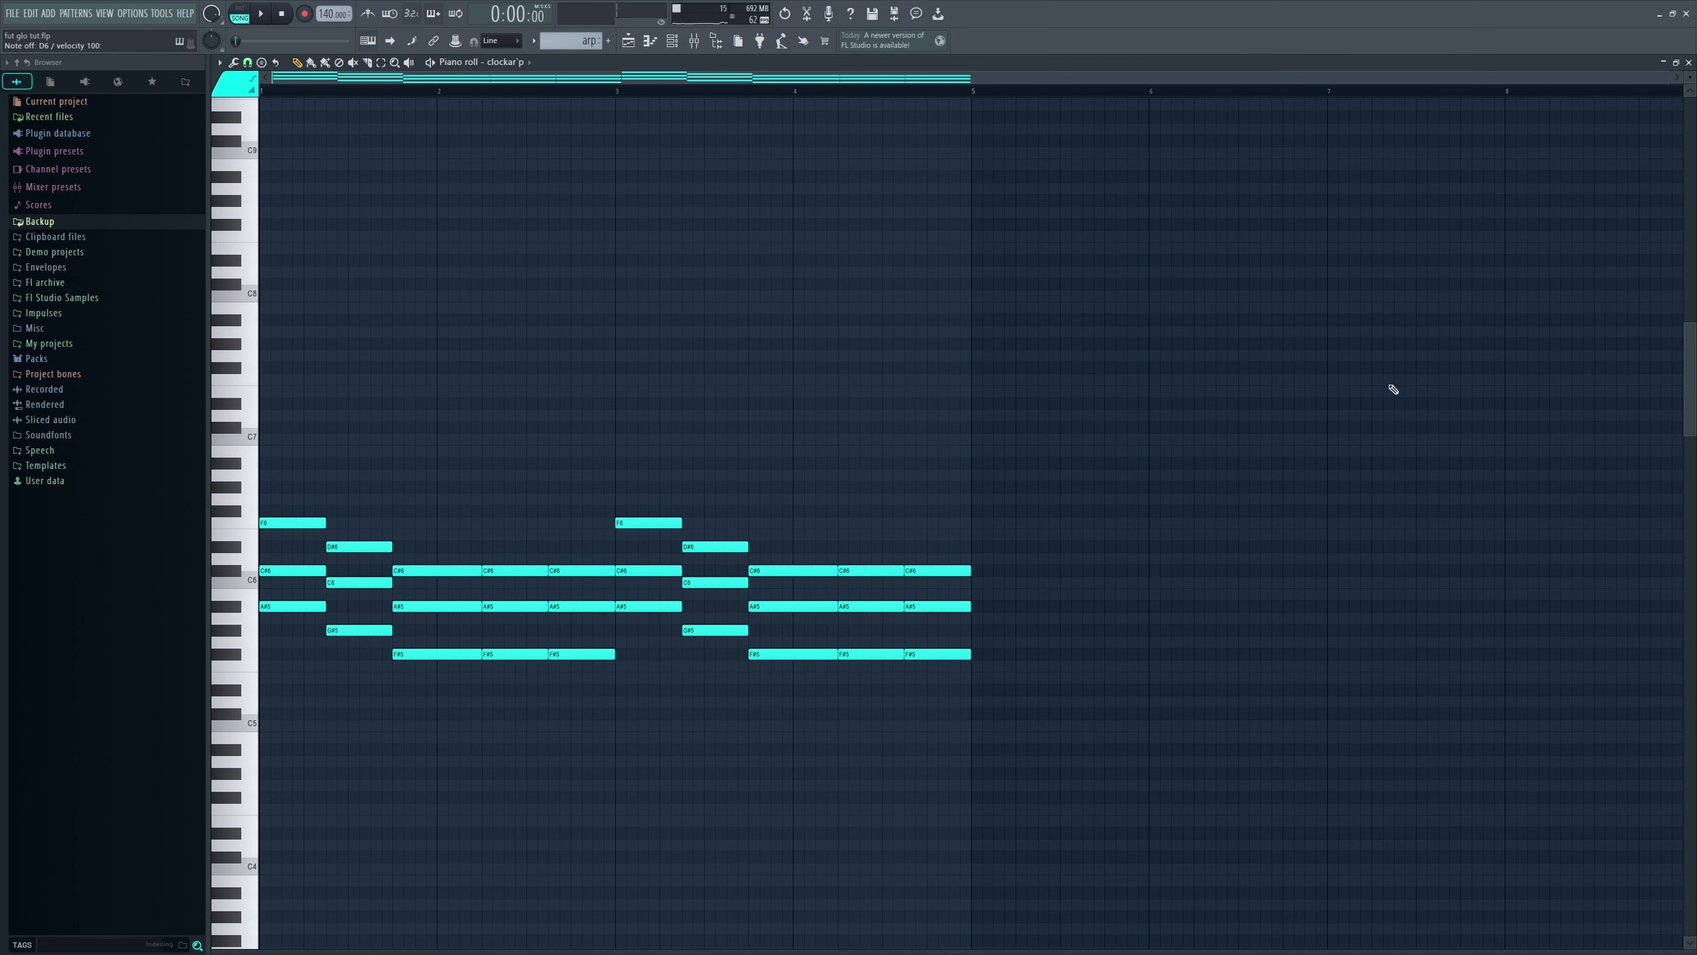
{"action": "key", "text": "ctrl+a"}
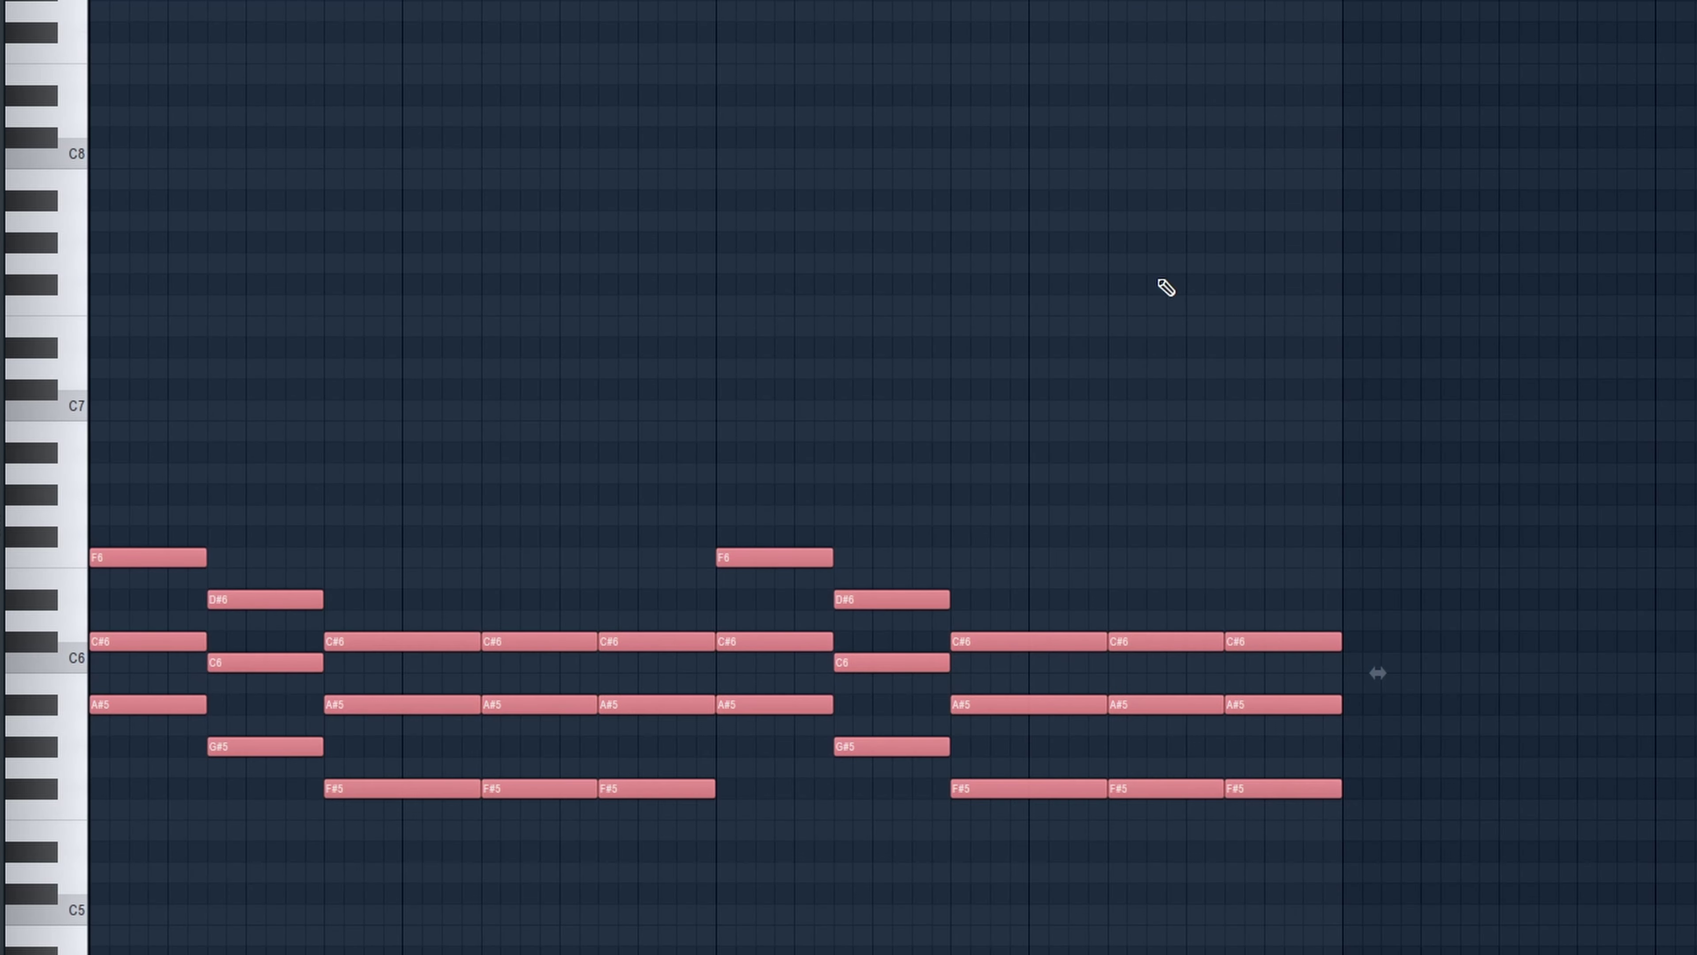
{"action": "key", "text": "ctrl+d"}
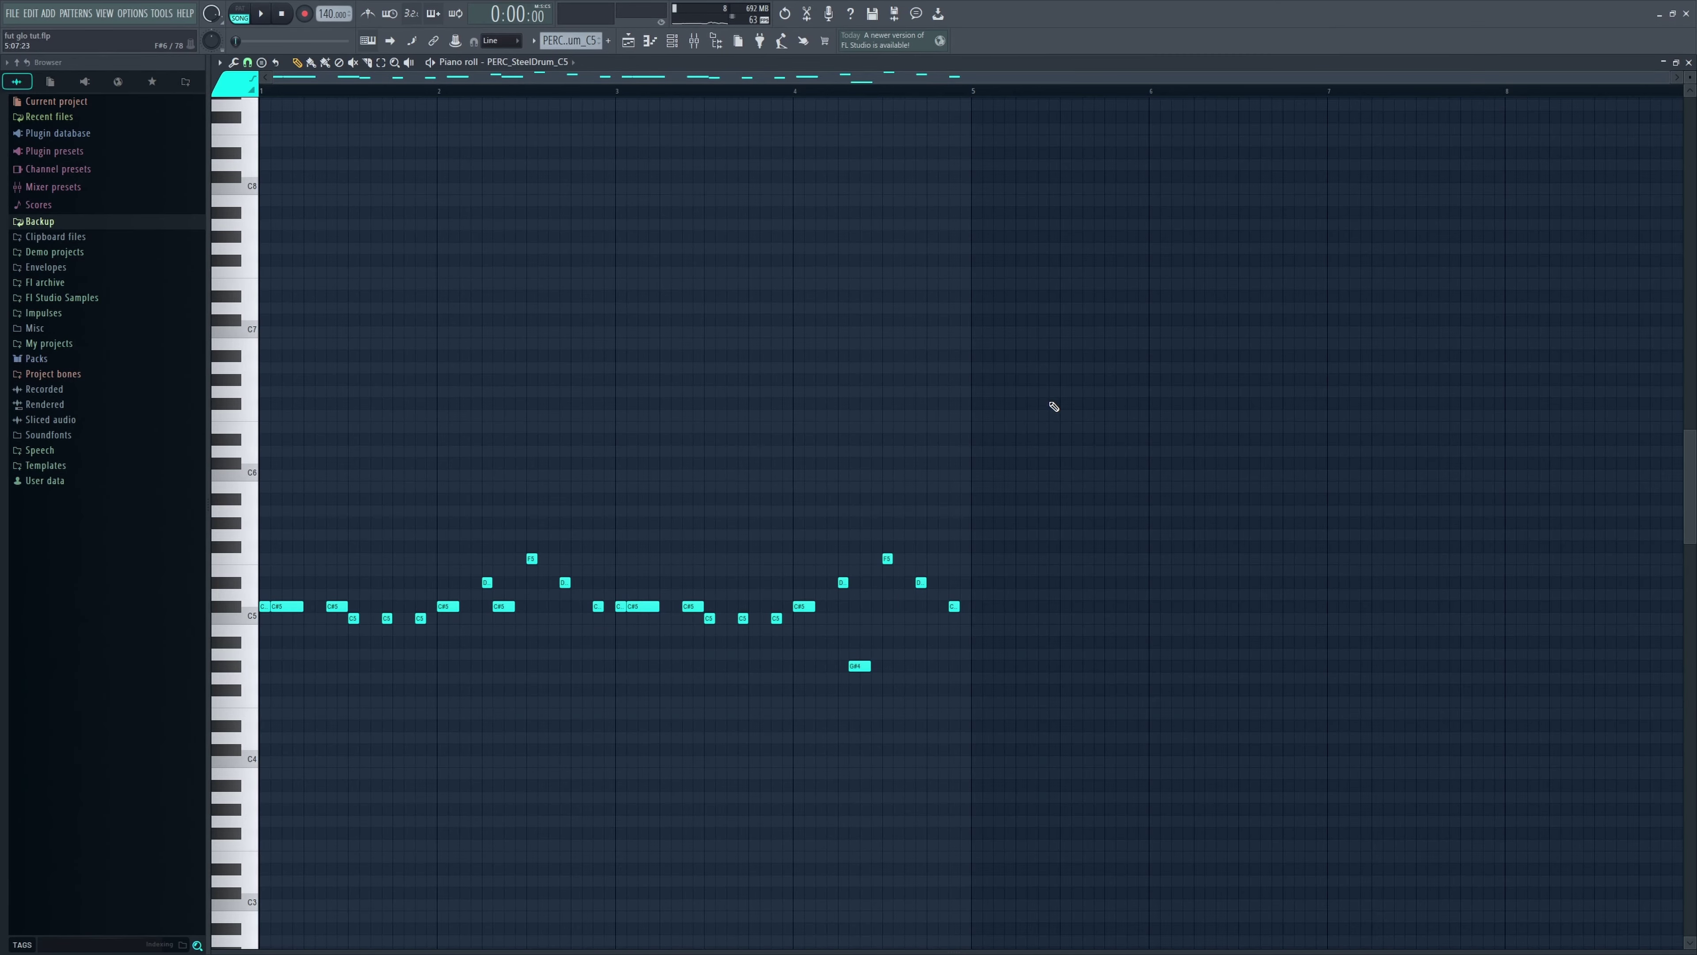
- Sound test notes with the steel drum and locate the PERC_SteelDrum_C5 sample in Packs > Legacy > Instruments > Percs
{"action": "key", "text": "c"}
{"action": "key", "text": "x"}
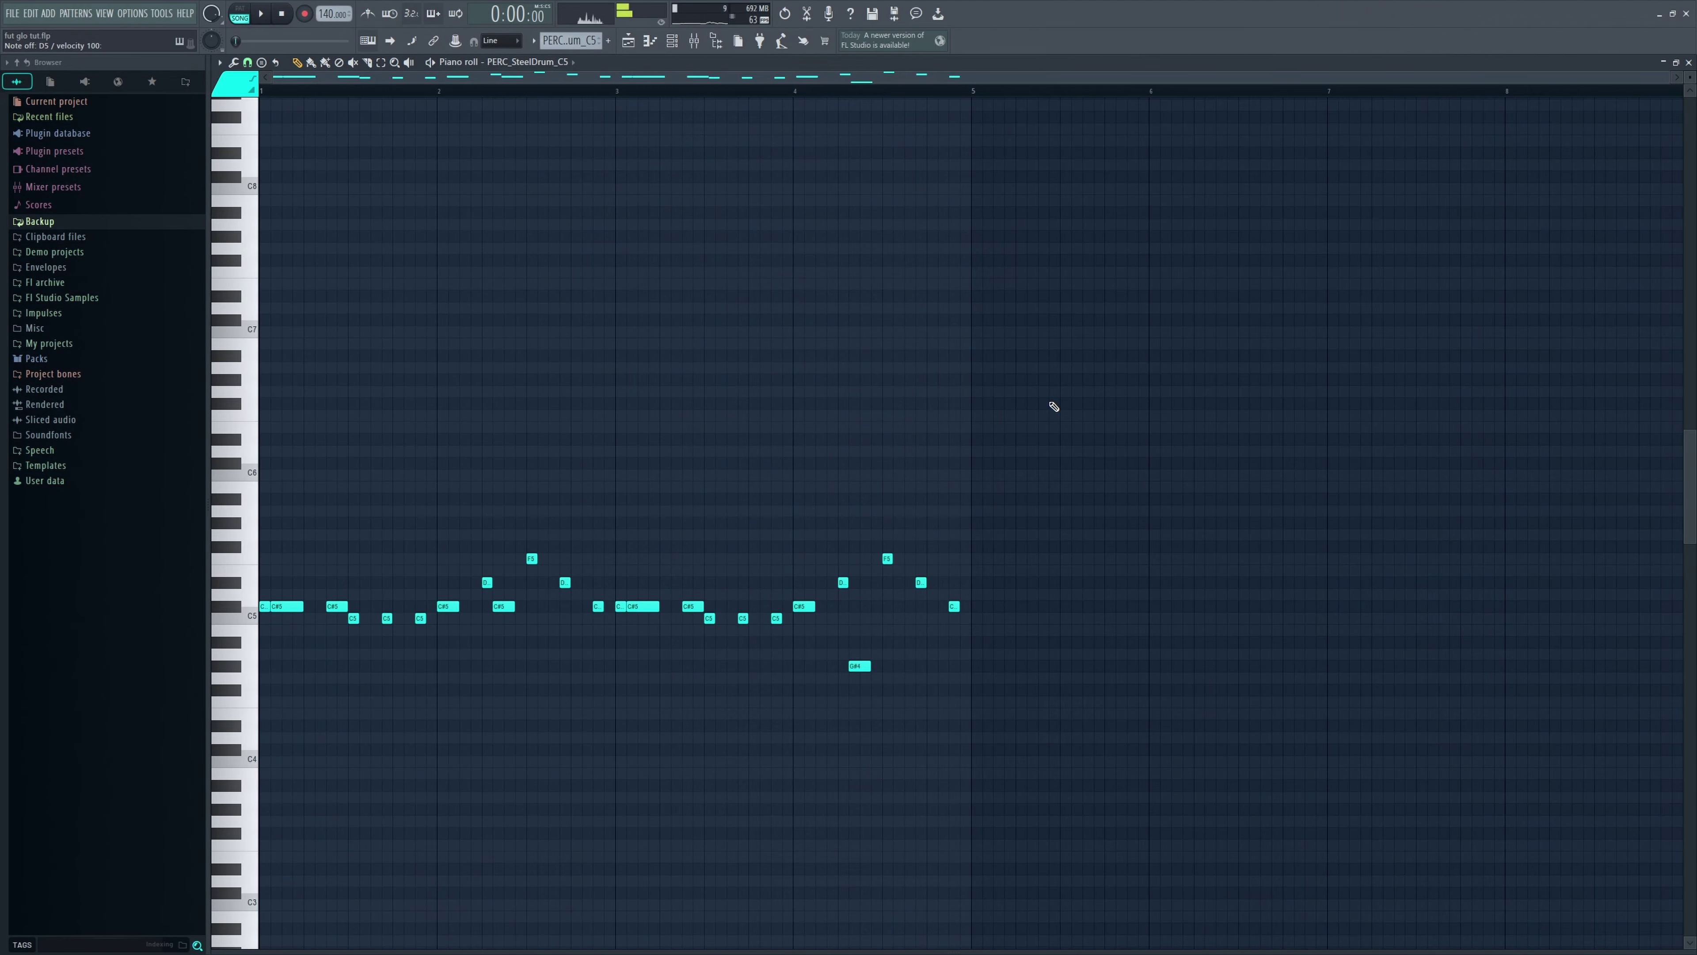
{"action": "left_click", "coordinate": [64, 360]}
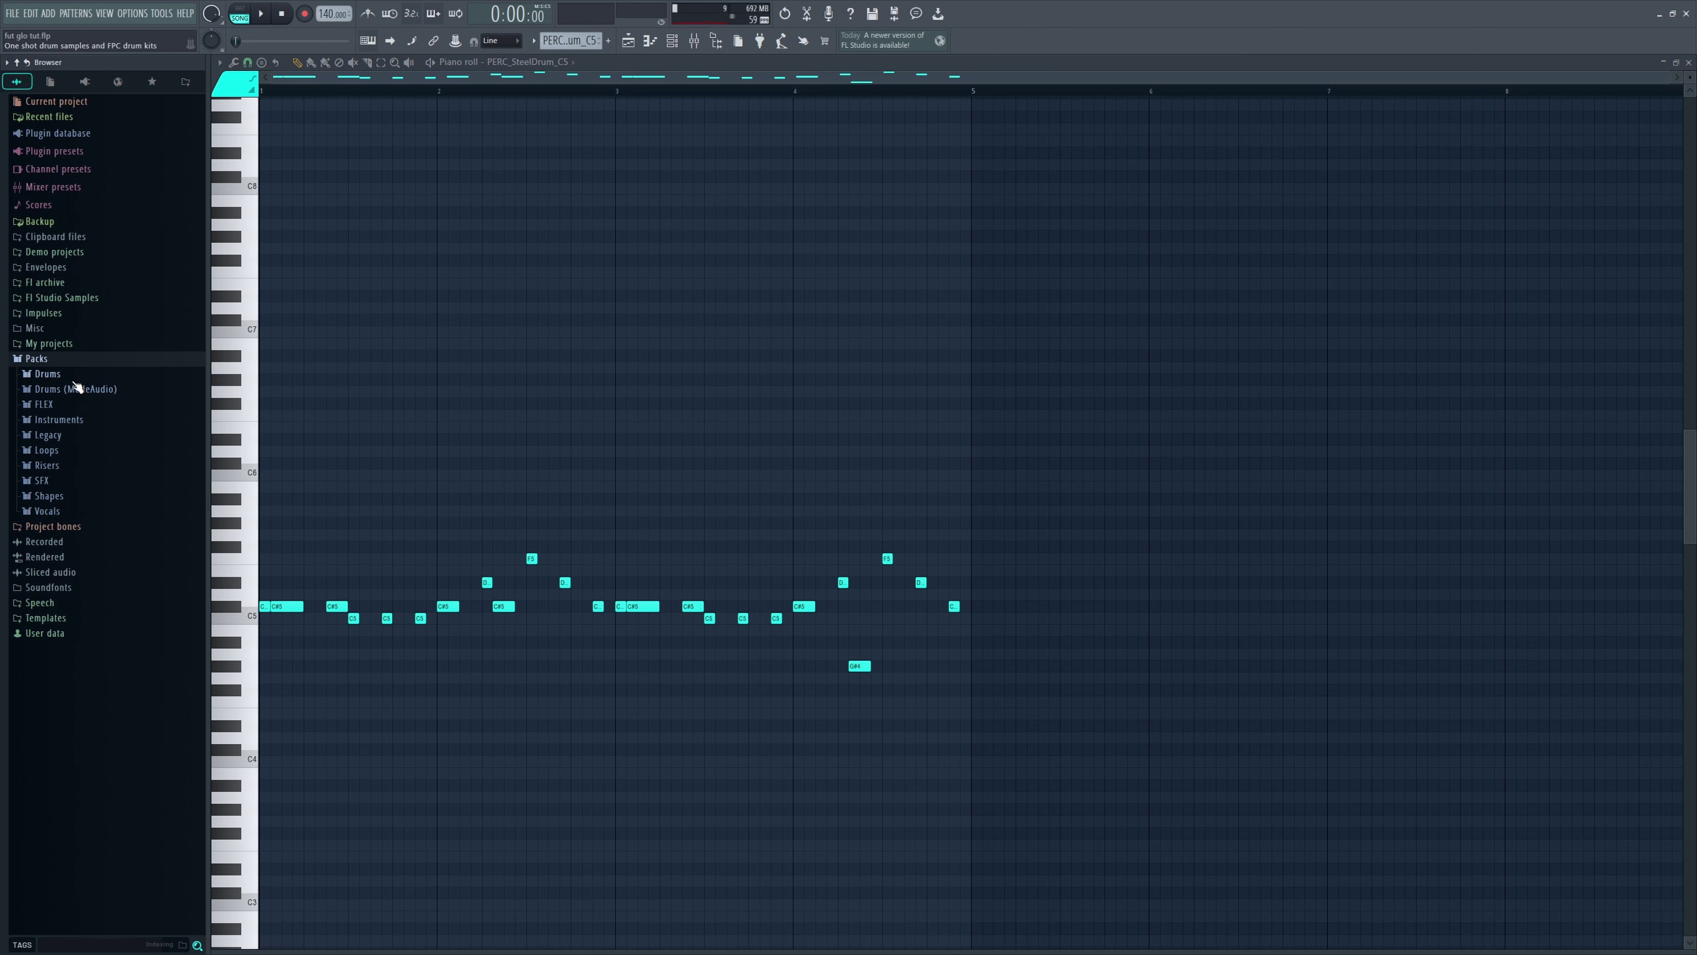
{"action": "left_click", "coordinate": [60, 436]}
{"action": "left_click", "coordinate": [68, 481]}
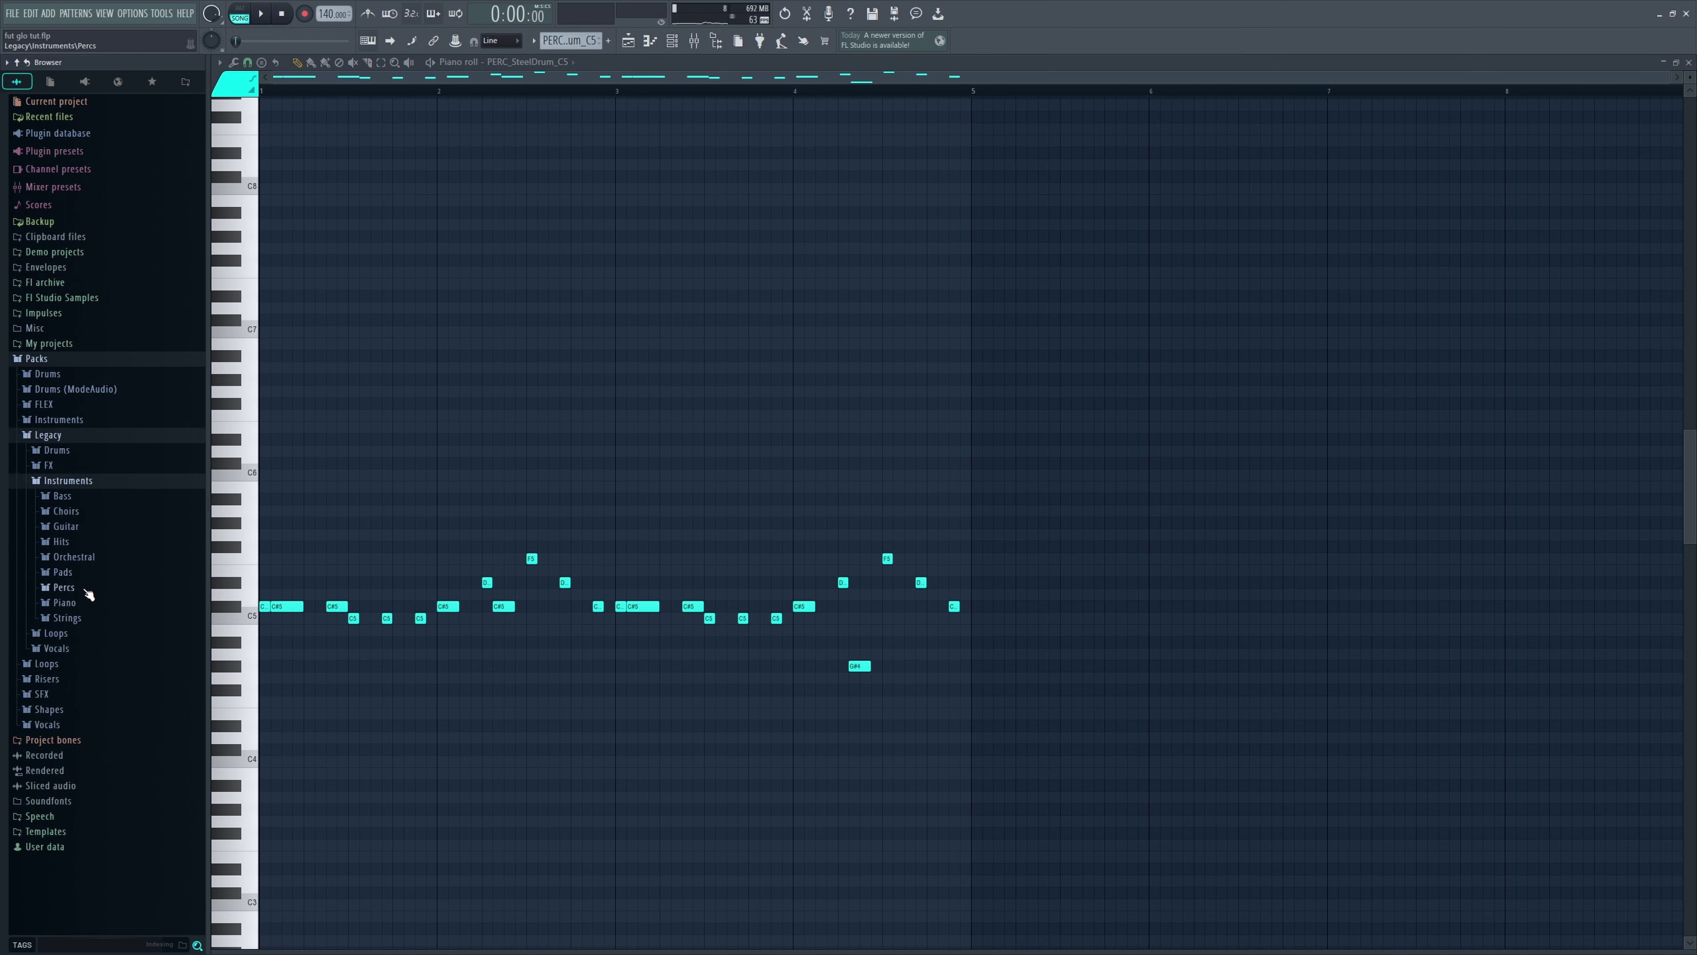
{"action": "left_click", "coordinate": [65, 588]}
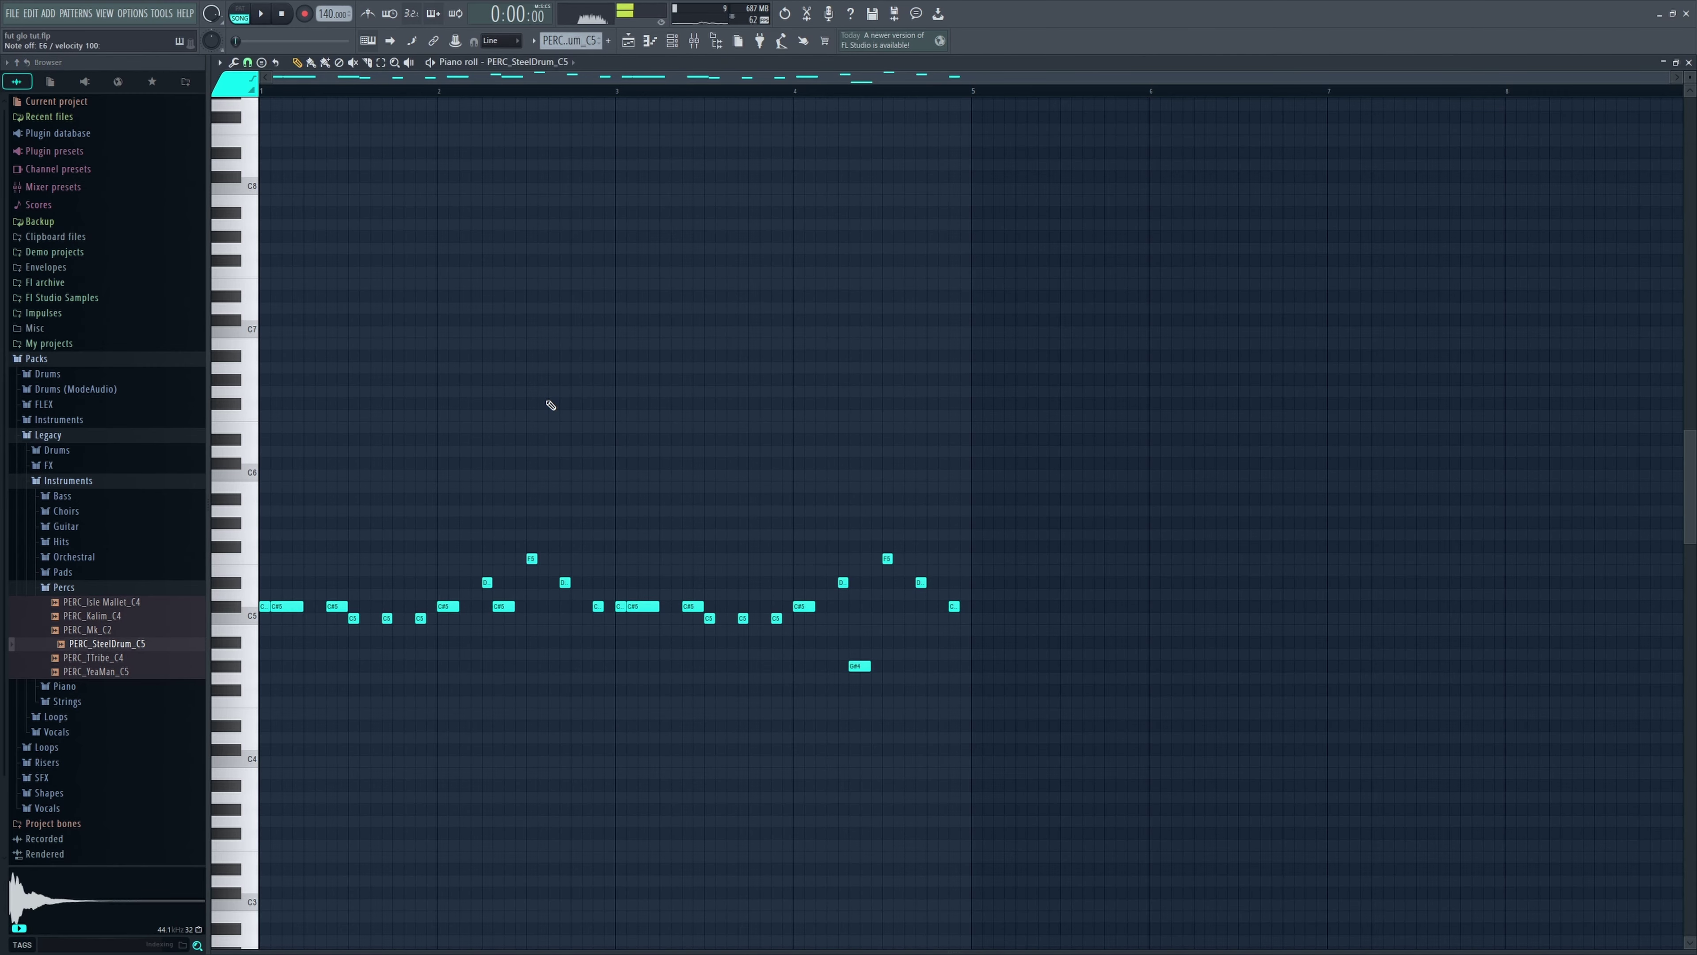
{"action": "left_click", "coordinate": [60, 364]}
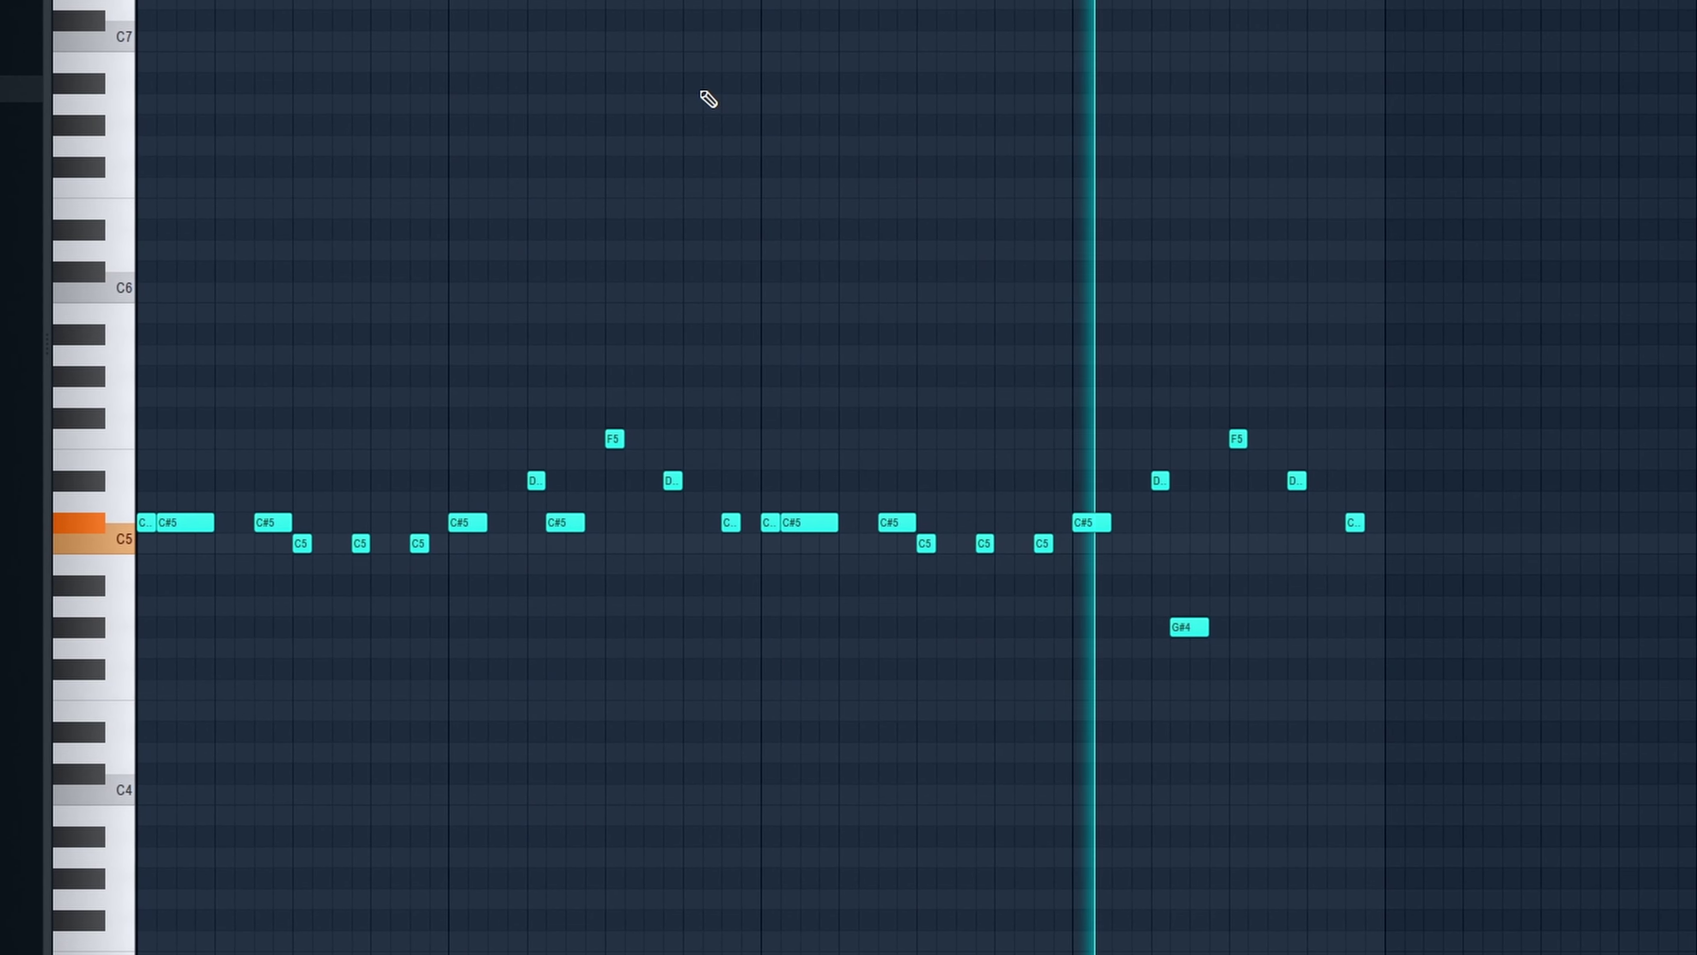
- Play back the steel drum melody and audition its individual notes on the piano roll keyboard
{"action": "key", "text": "space"}
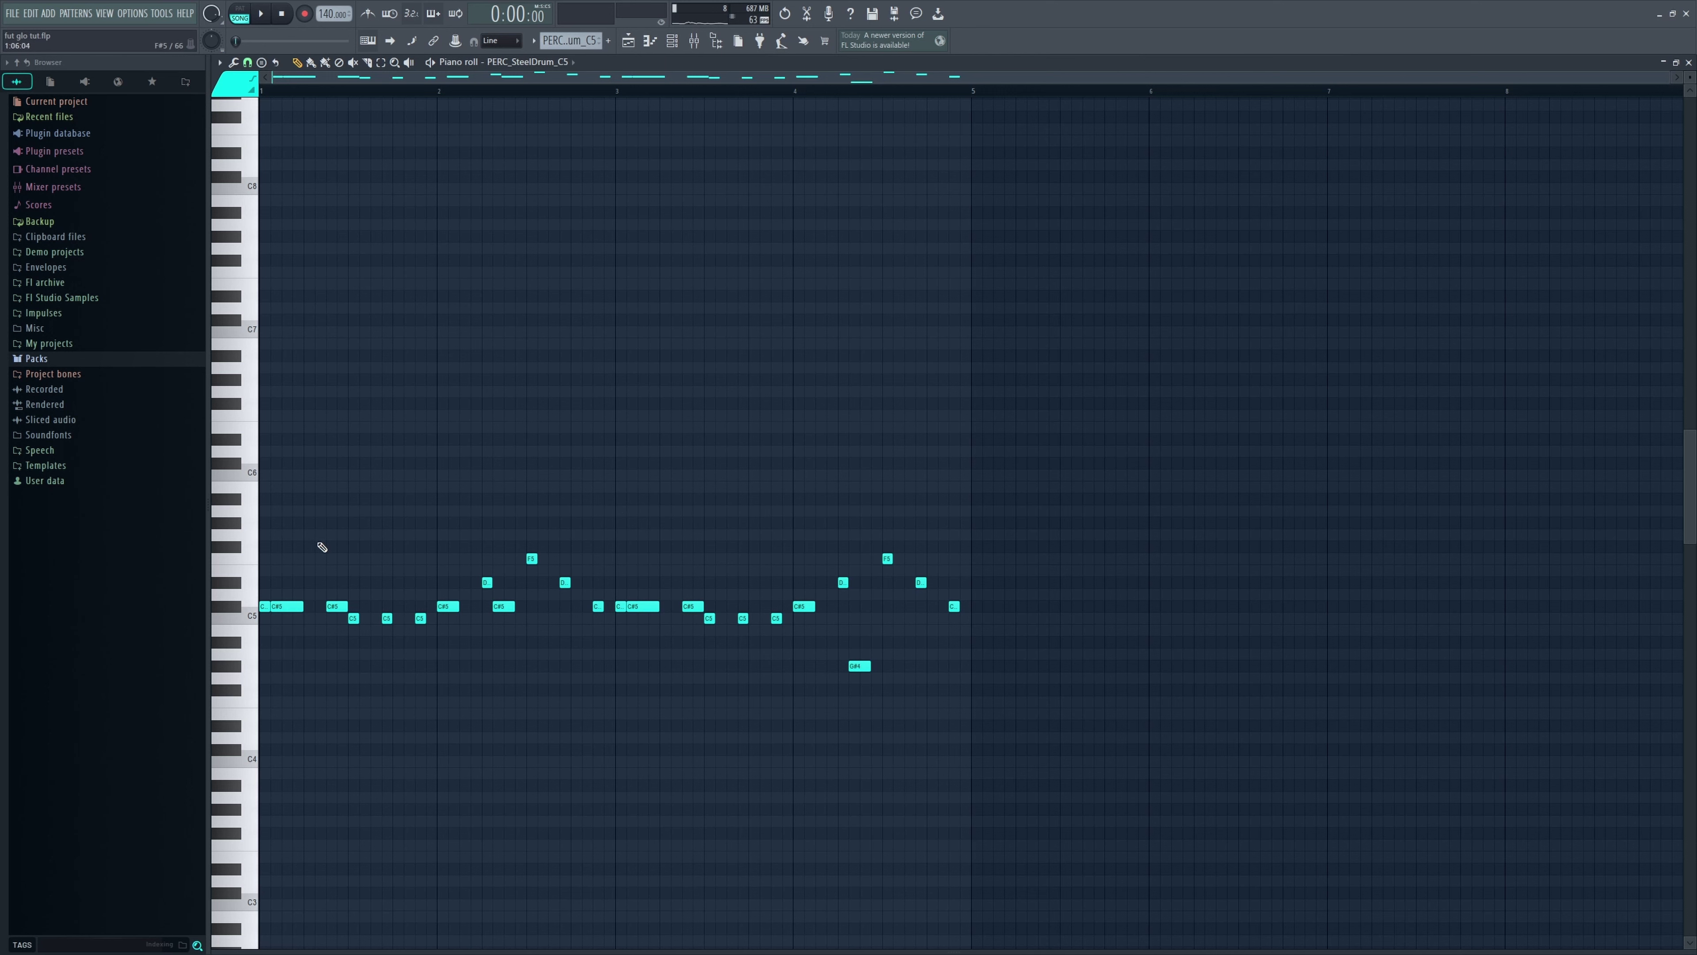
{"action": "left_click", "coordinate": [233, 647]}
{"action": "left_click", "coordinate": [234, 647]}
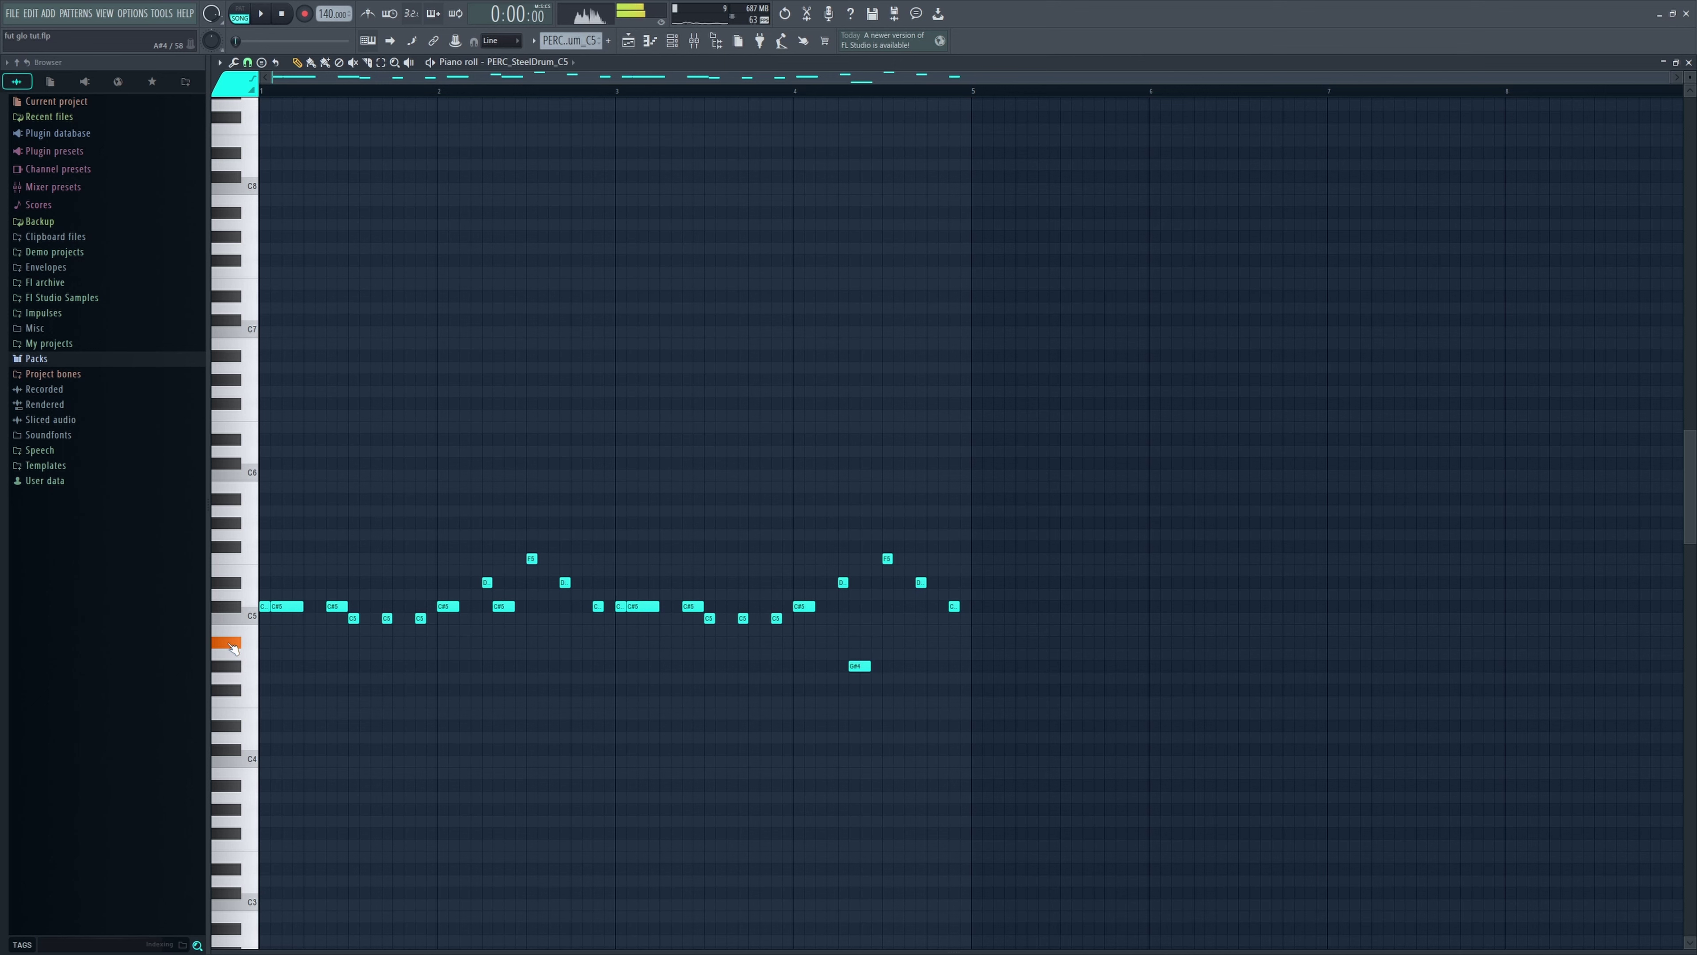
{"action": "left_click", "coordinate": [231, 608]}
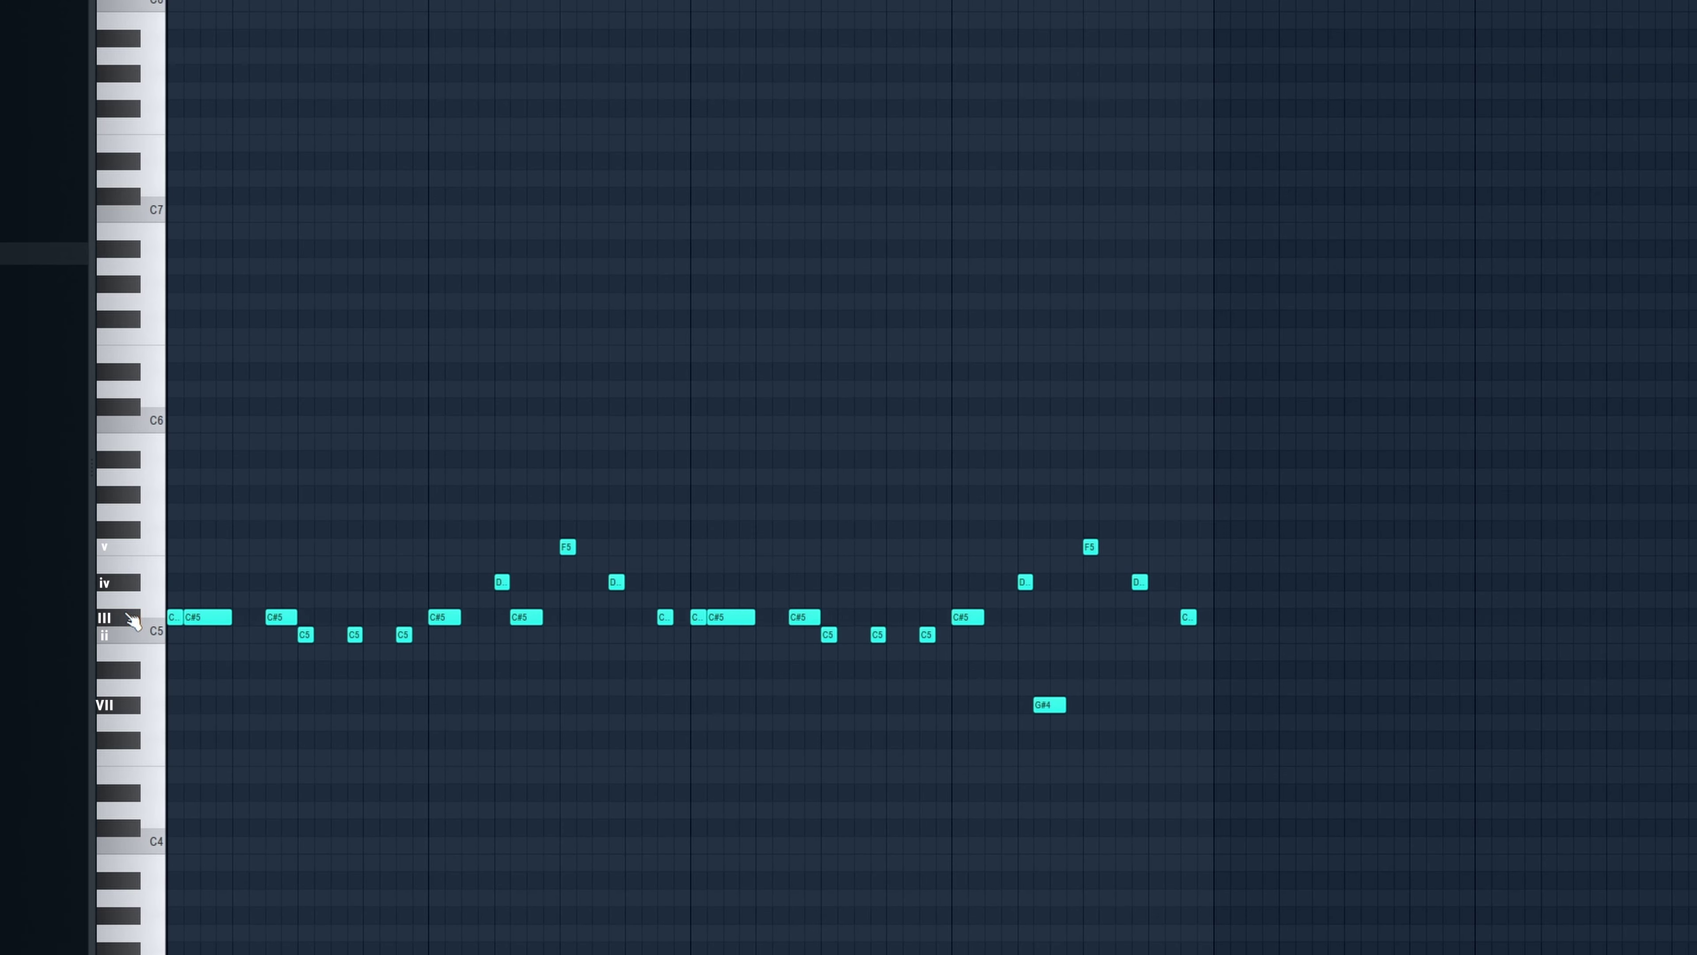
{"action": "left_click", "coordinate": [133, 621]}
{"action": "left_click", "coordinate": [135, 589]}
{"action": "left_click", "coordinate": [146, 548]}
{"action": "left_click", "coordinate": [153, 636]}
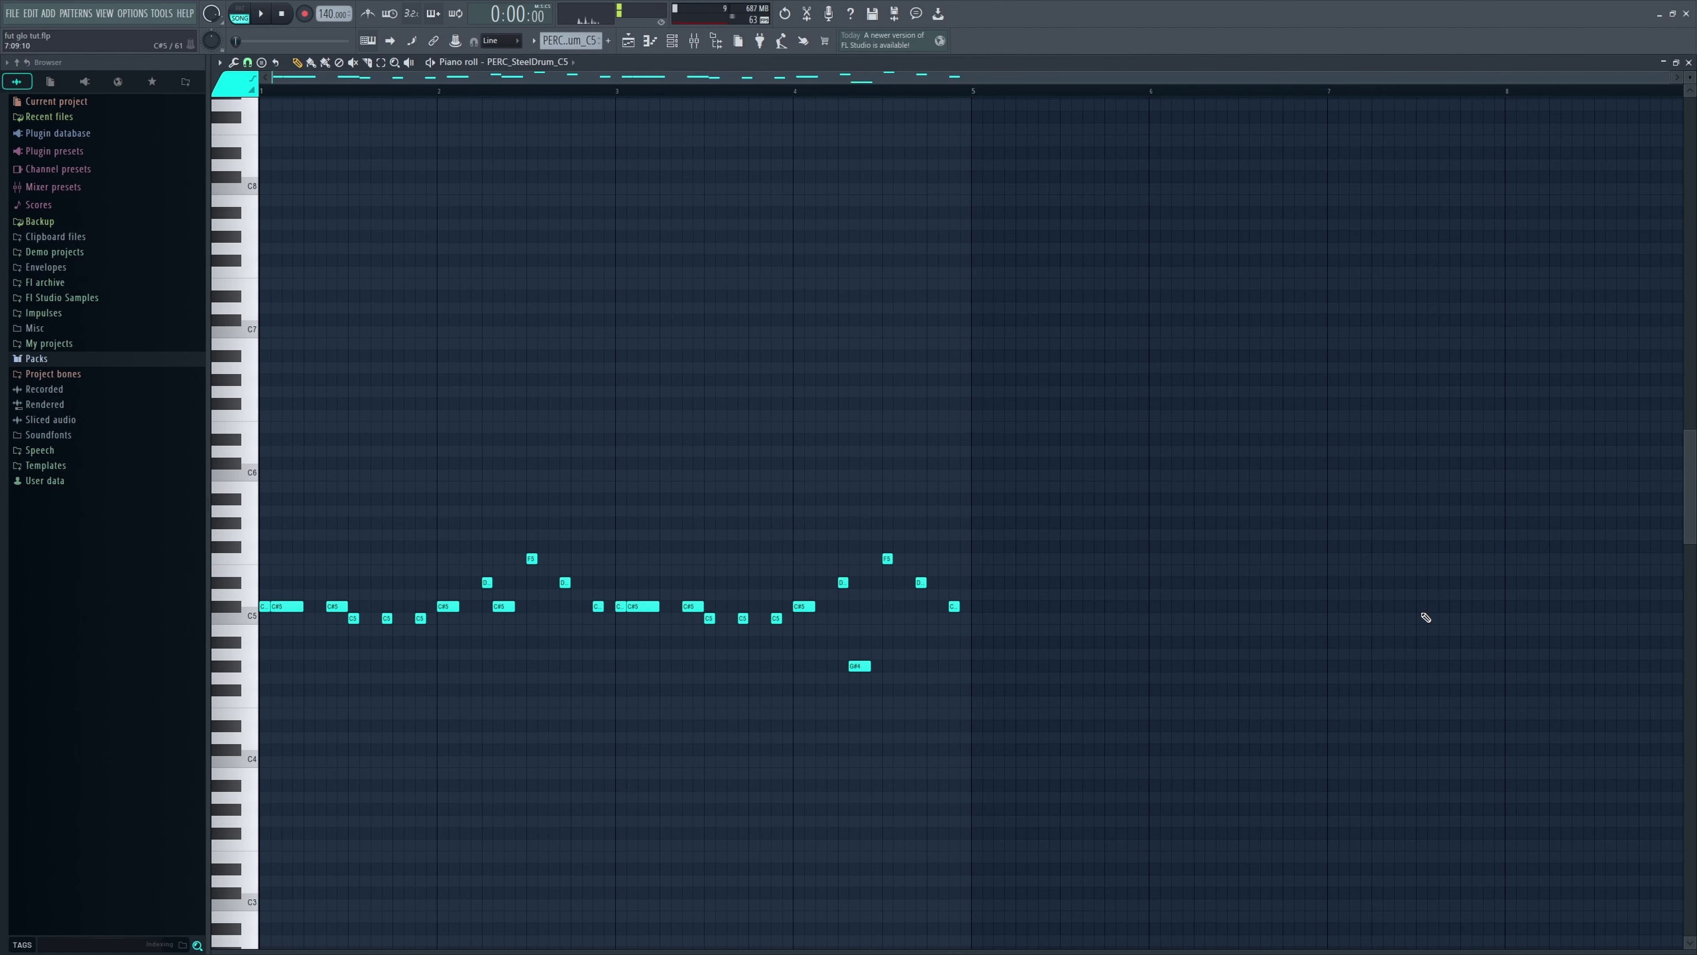
{"action": "left_click", "coordinate": [233, 667]}
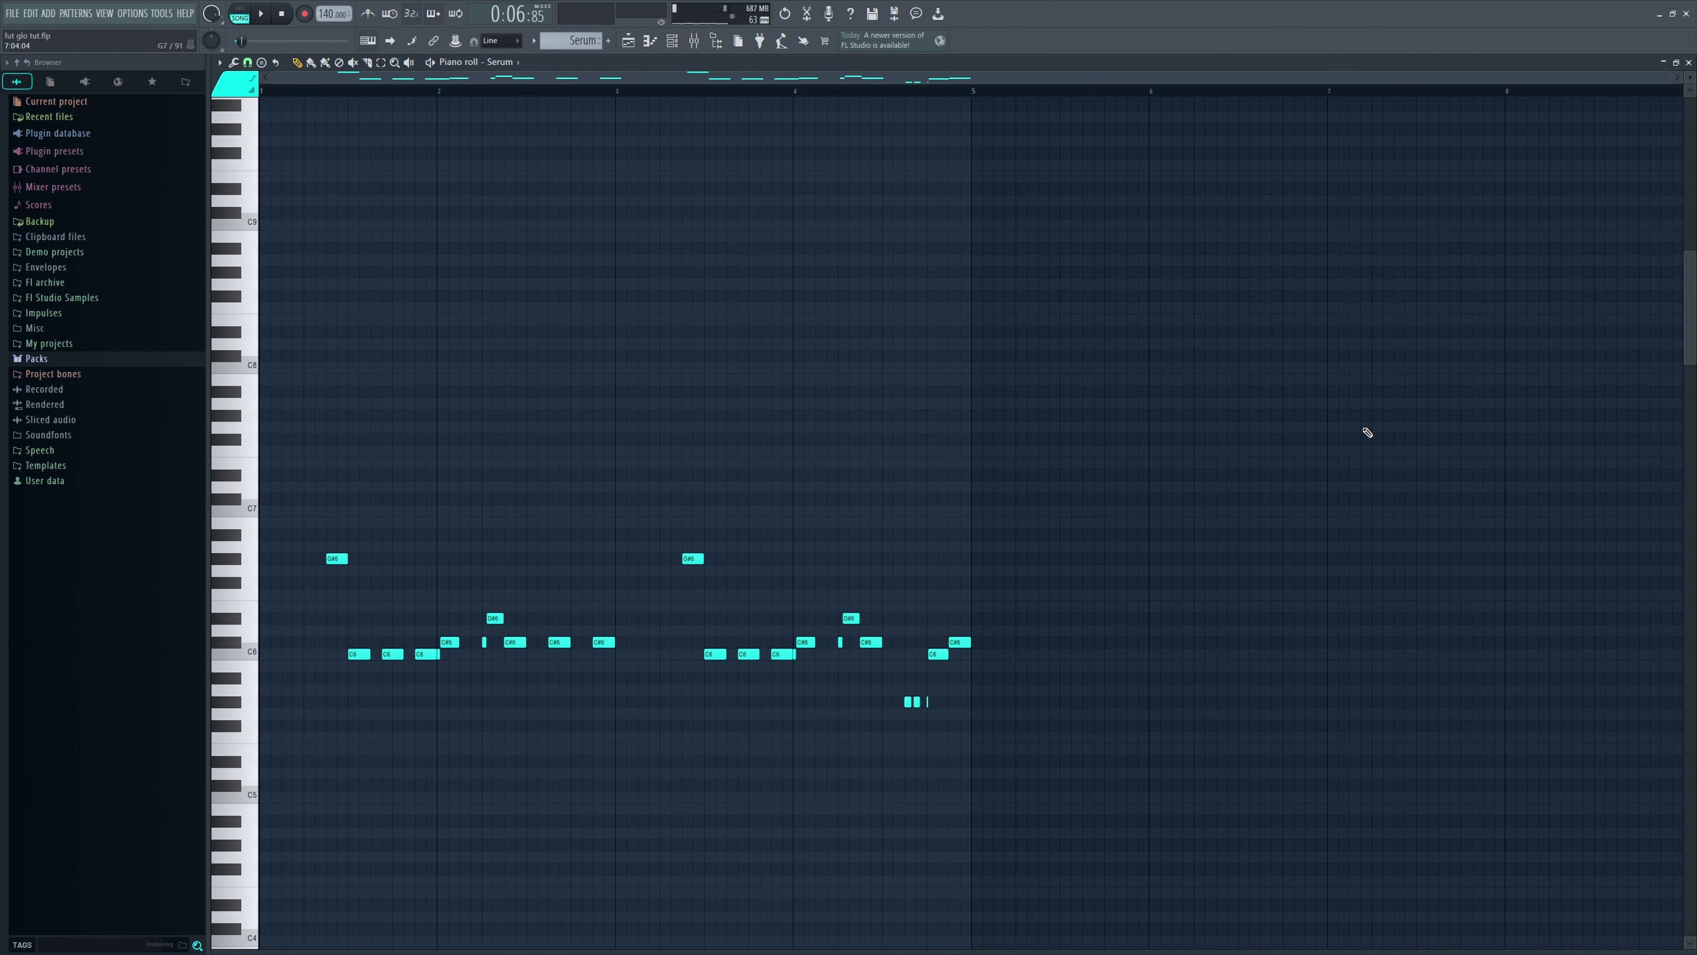
- Show the Serum channel's synth window without the Channel rack behind it and move it slightly upward
{"action": "key", "text": "F6"}
{"action": "left_click", "coordinate": [476, 515]}
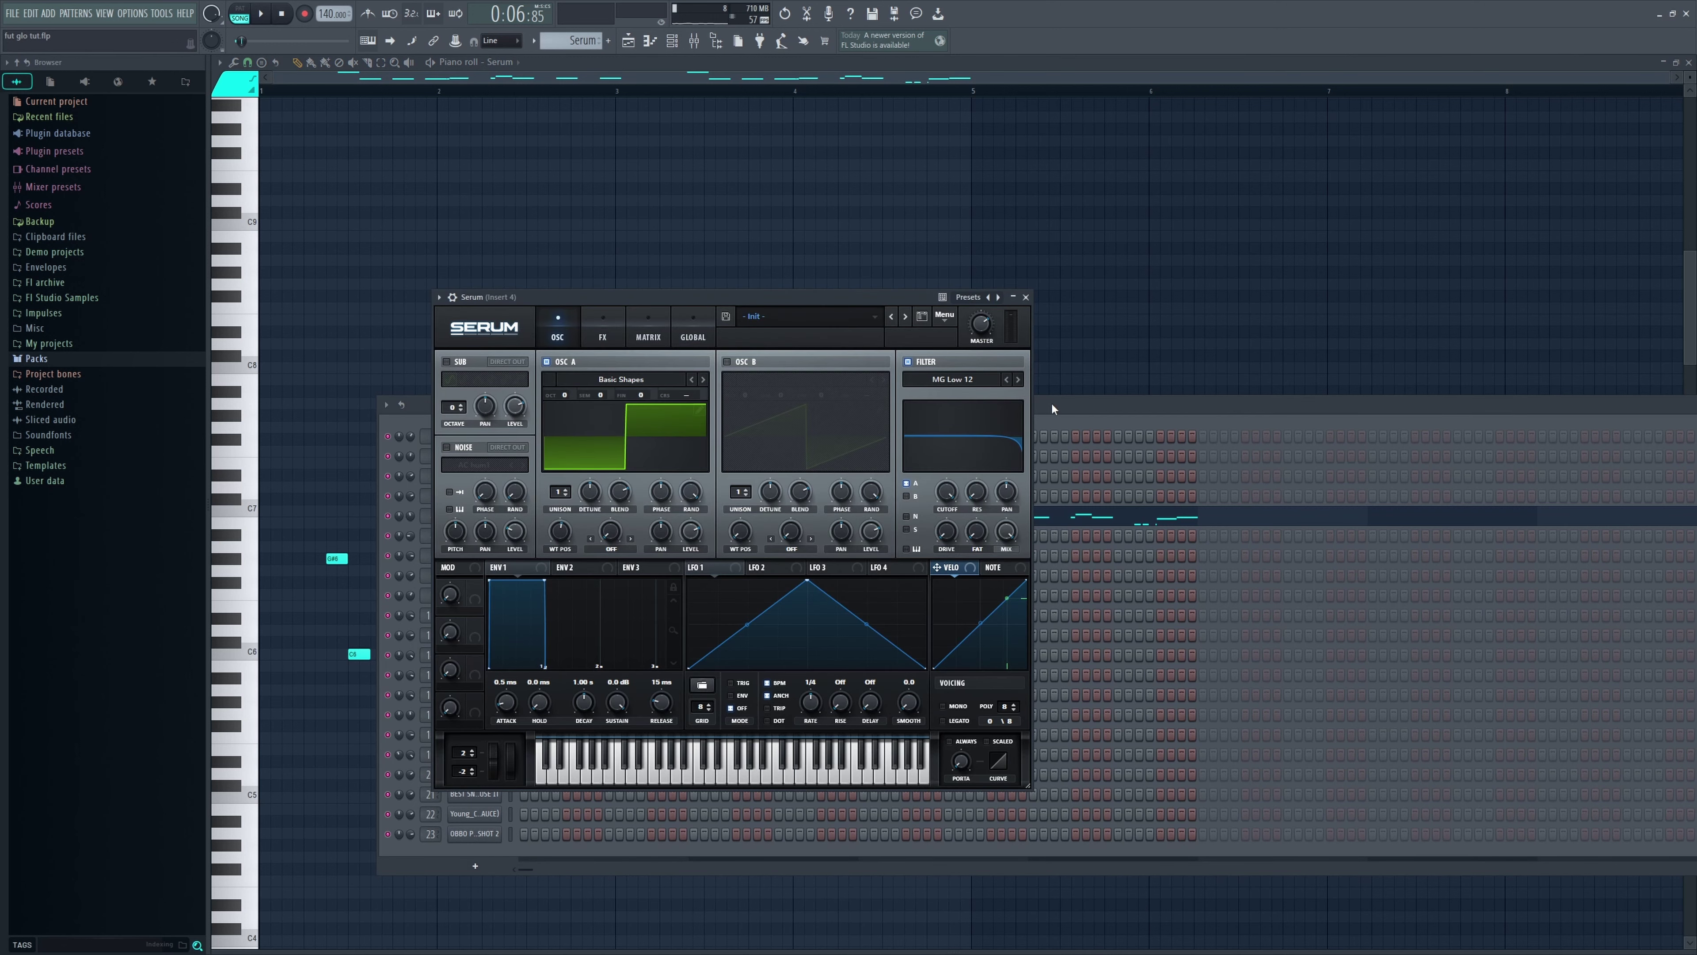
{"action": "key", "text": "F6"}
{"action": "left_click_drag", "start_coordinate": [610, 295], "coordinate": [606, 281]}
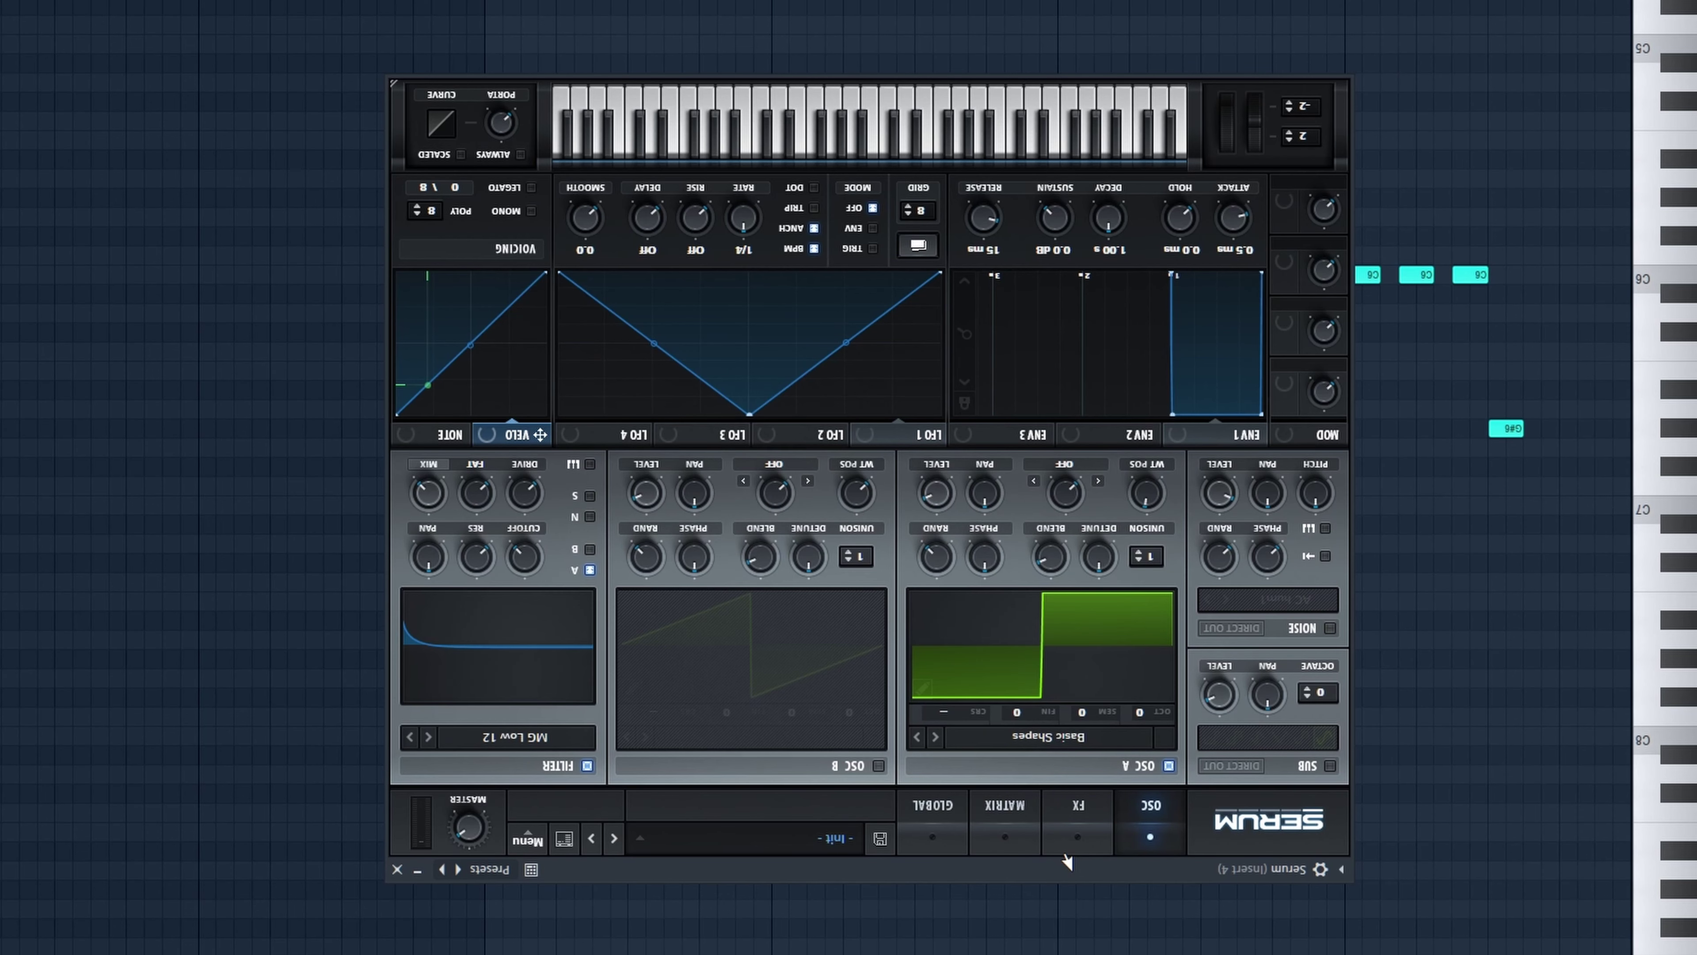
- Load the Analog wavetable Basic Shapes into Oscillator A and raise its wavetable position to the square wave
{"action": "left_click", "coordinate": [1110, 736]}
{"action": "mouse_move", "coordinate": [1030, 690]}
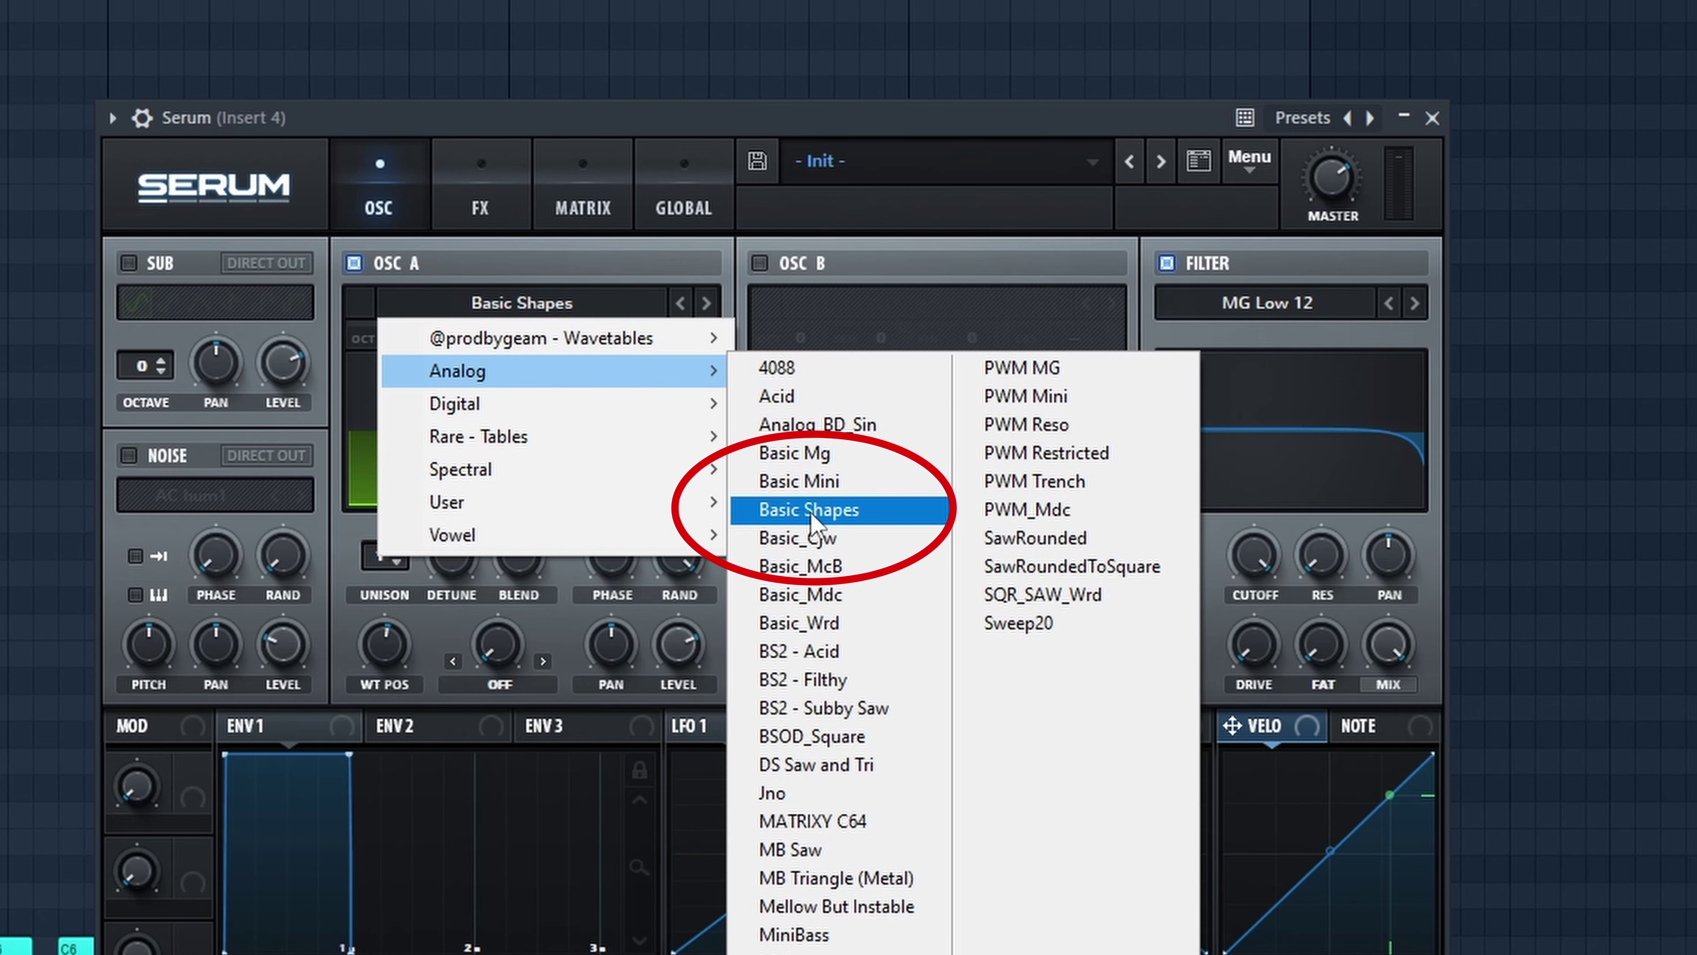
{"action": "left_click", "coordinate": [749, 460]}
{"action": "key", "text": "c"}
{"action": "key", "text": "b"}
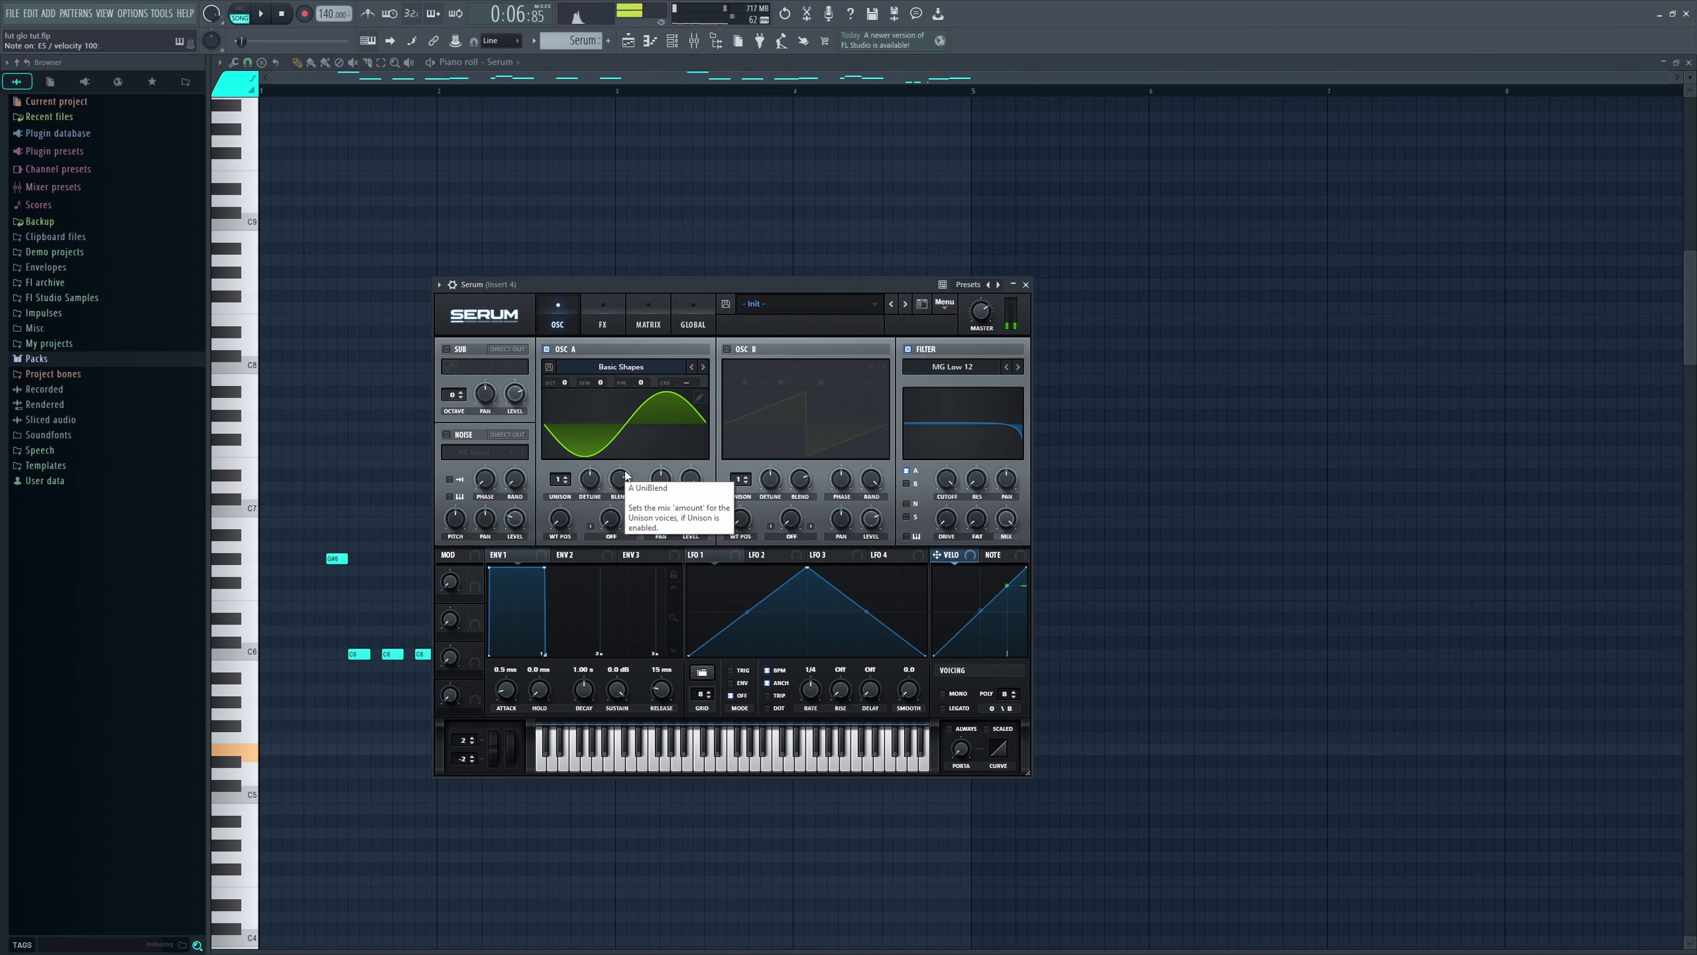
{"action": "key", "text": "m"}
{"action": "left_click_drag", "start_coordinate": [561, 530], "coordinate": [561, 494]}
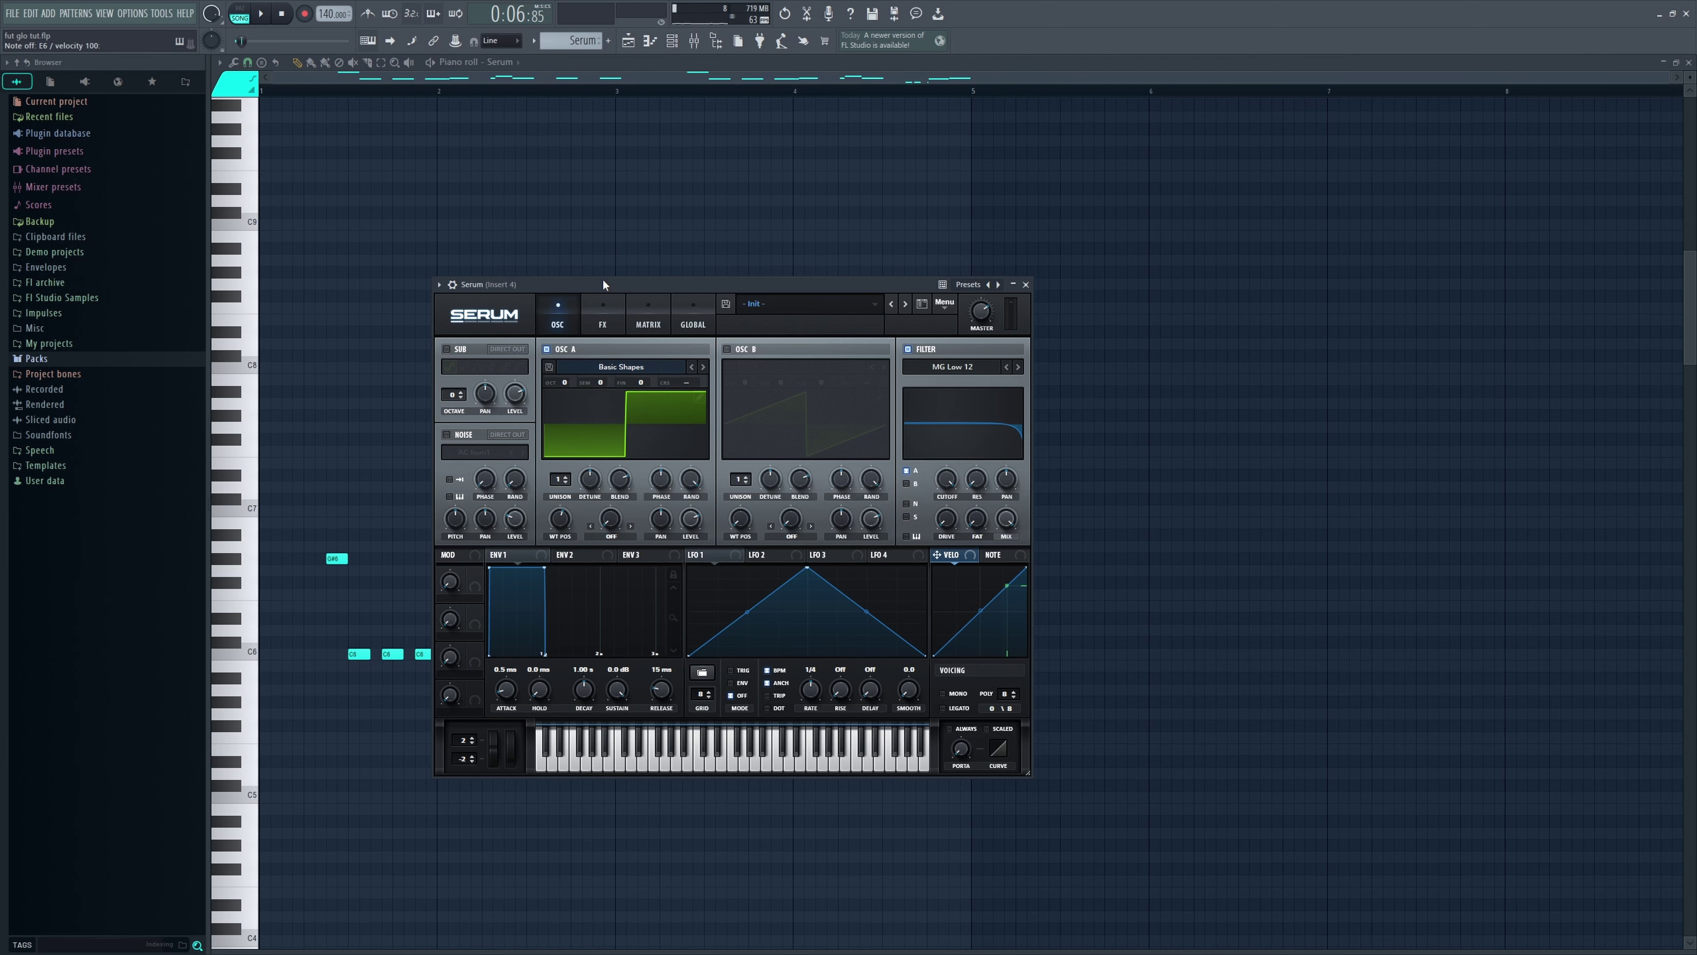
- Play back the Serum melody and audition its D#6 and G#6 notes on the piano roll keyboard
{"action": "right_click", "coordinate": [1278, 273]}
{"action": "key", "text": "space"}
{"action": "key", "text": "space"}
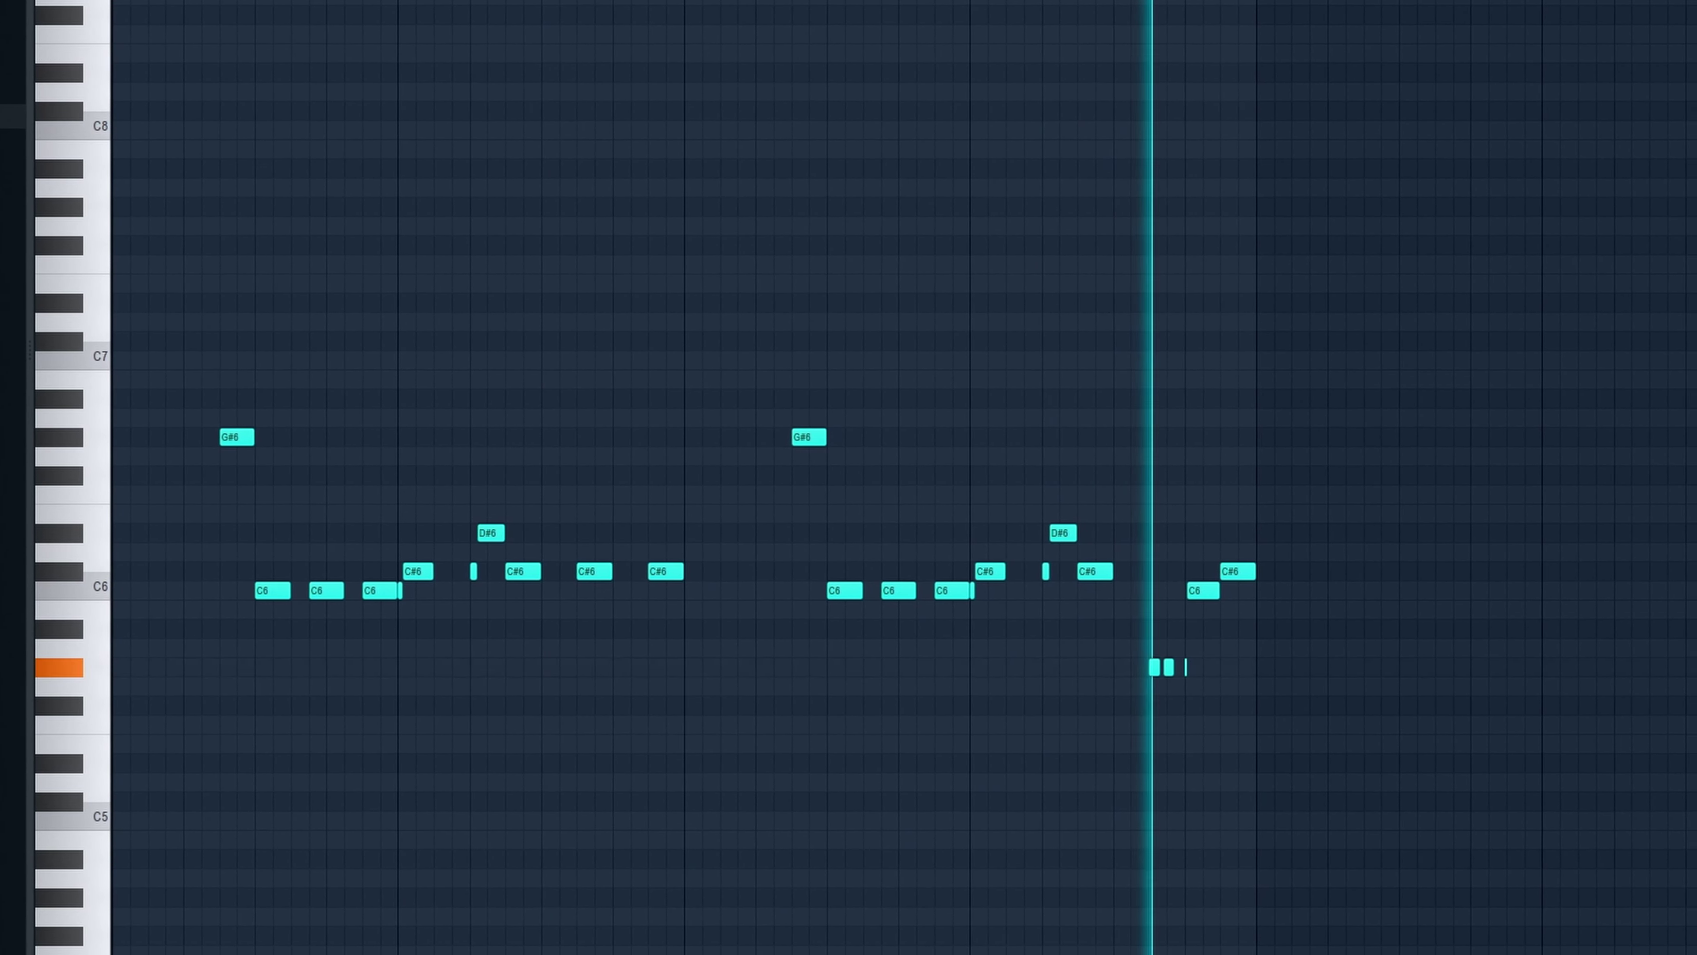
{"action": "key", "text": "space"}
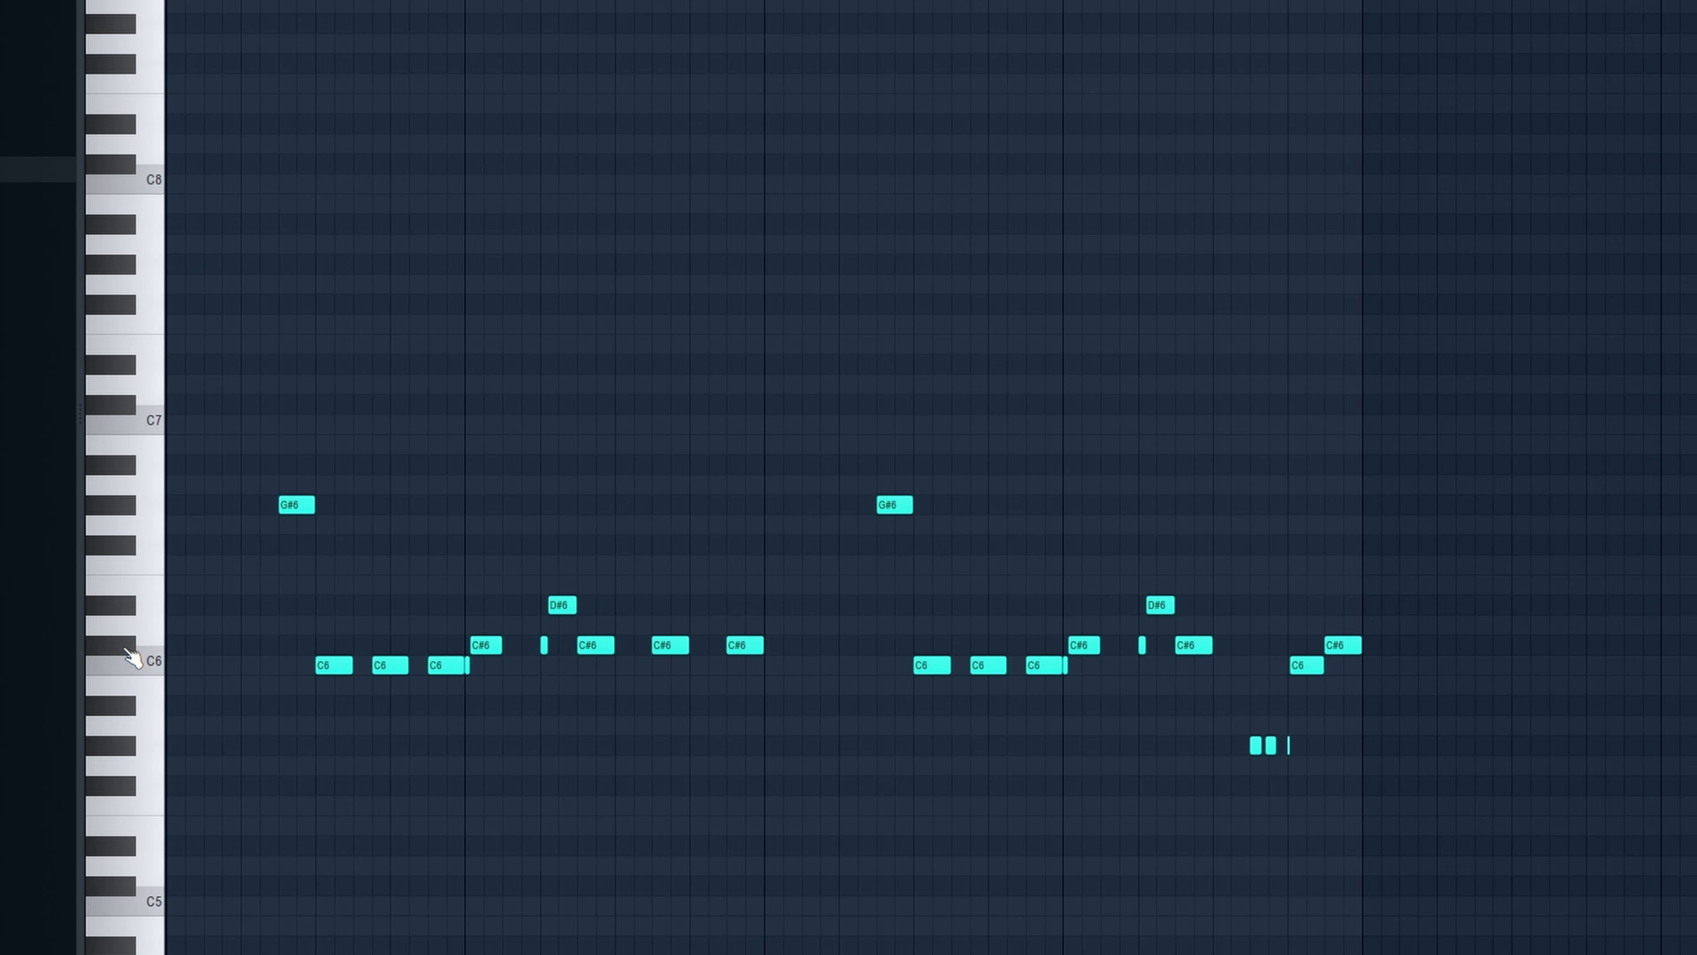
{"action": "left_click", "coordinate": [123, 605]}
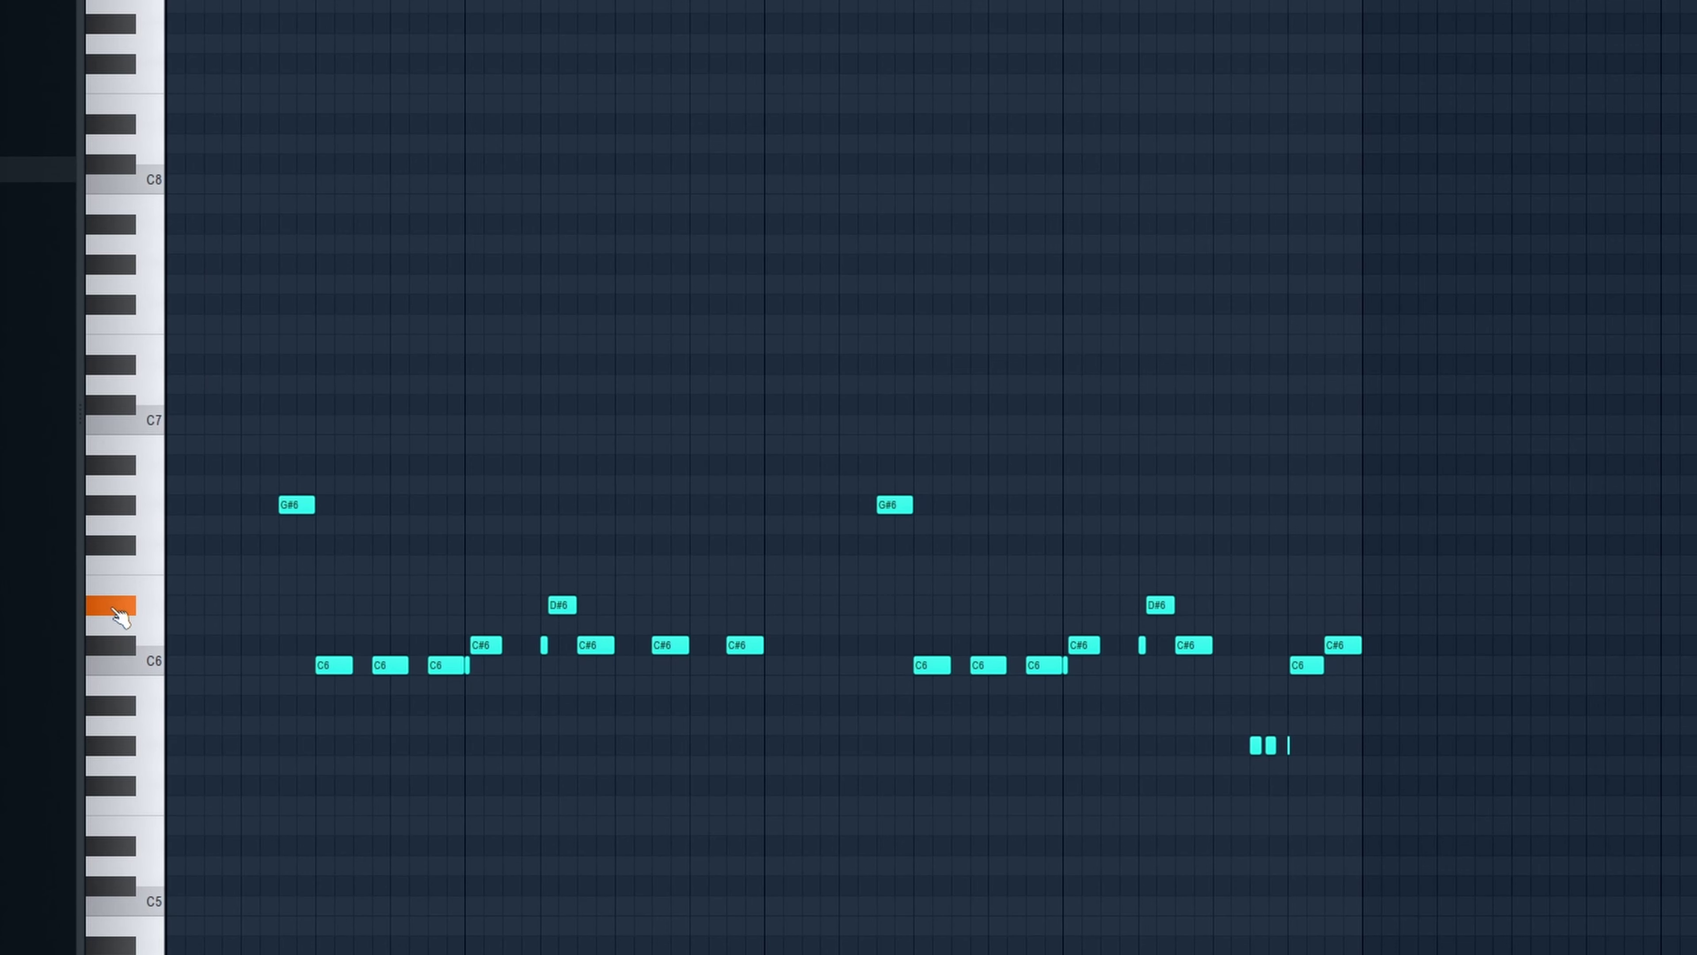
{"action": "left_click", "coordinate": [124, 505]}
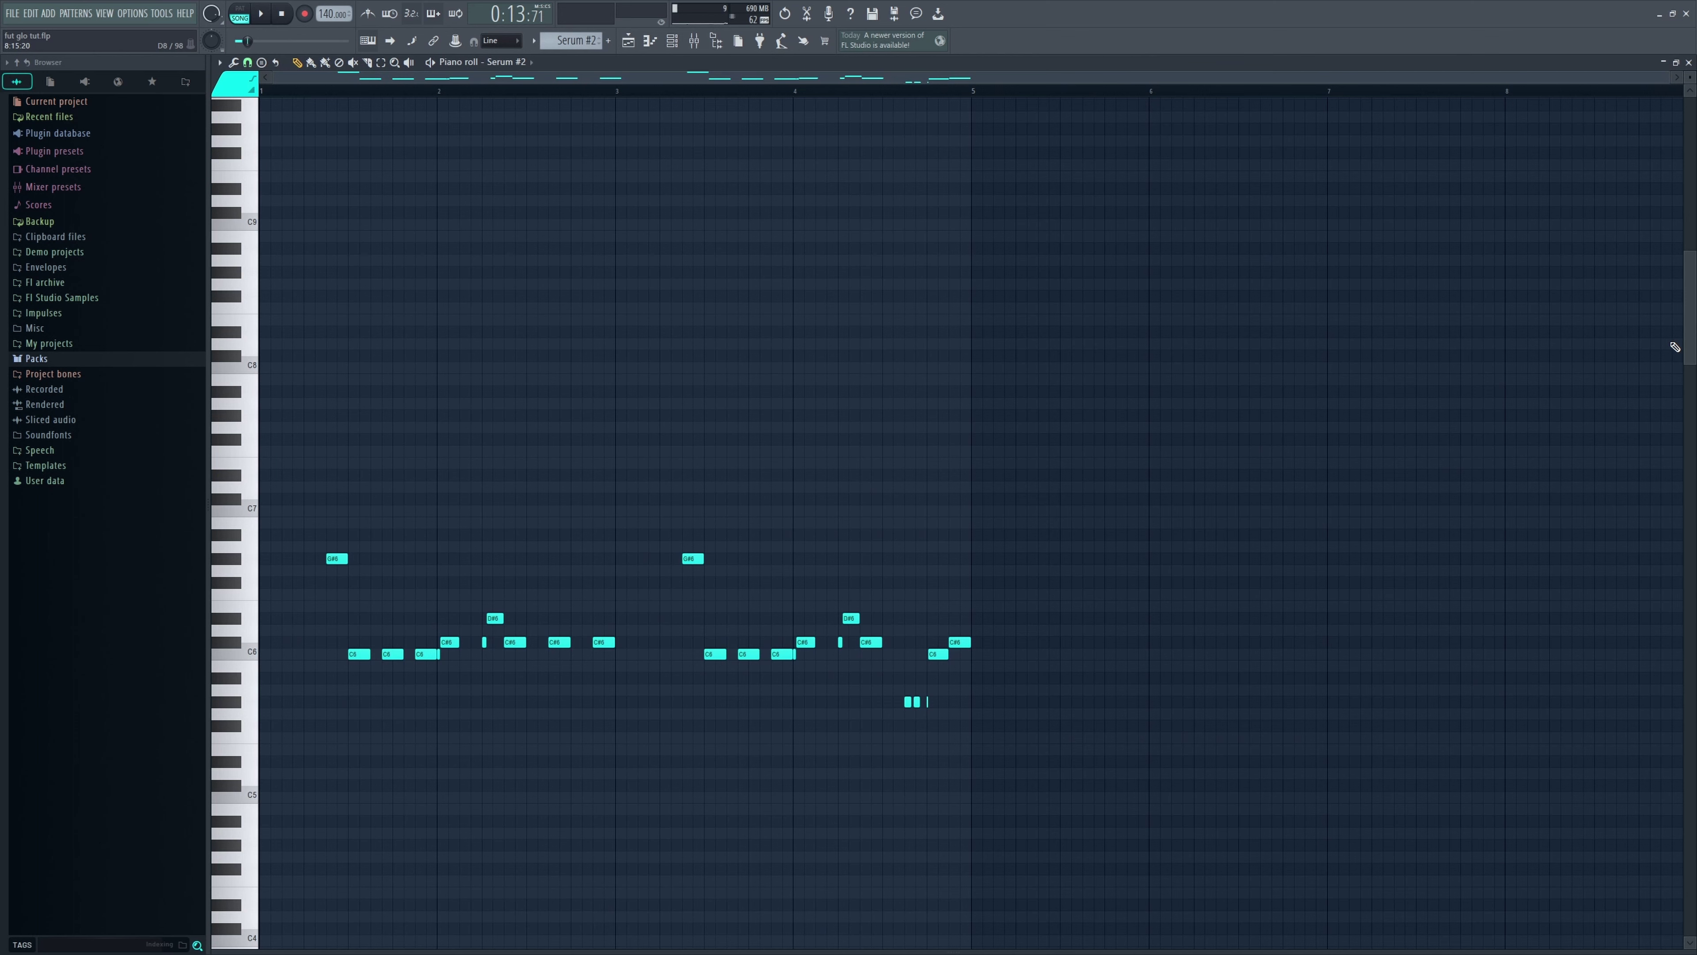
- Play the arrangement from bar 9 in the Playlist and unmute Track 5 with Serum #2 alongside Track 4
{"action": "key", "text": "space"}
{"action": "key", "text": "F5"}
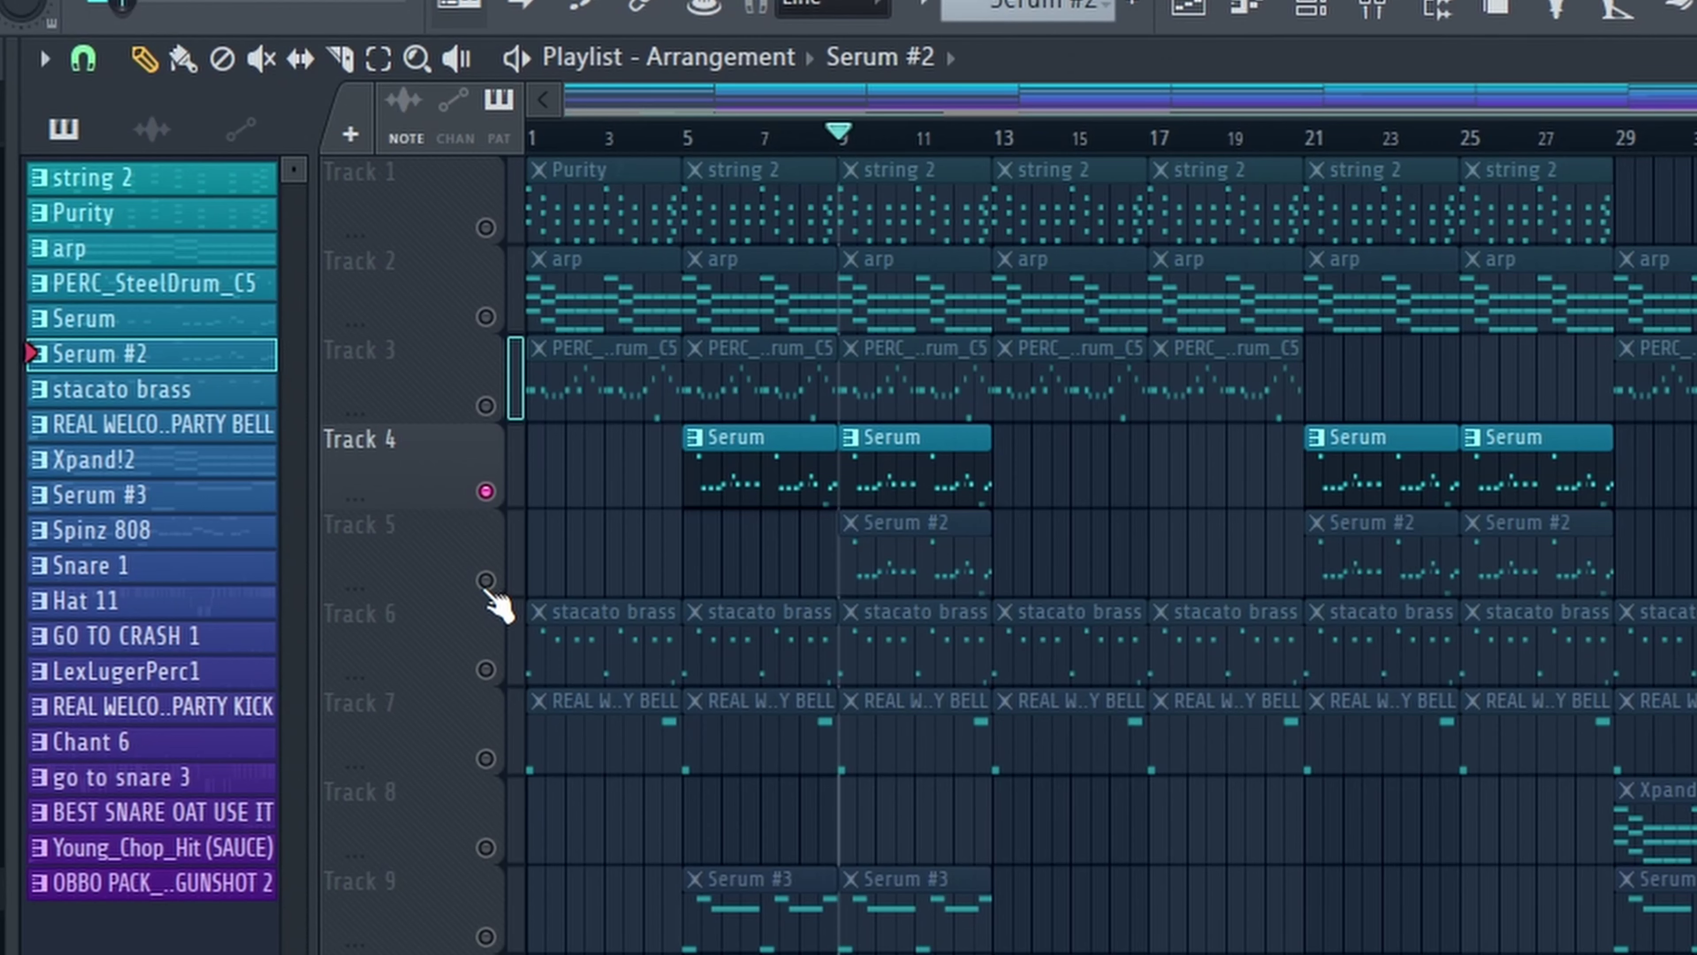
{"action": "key", "text": "space"}
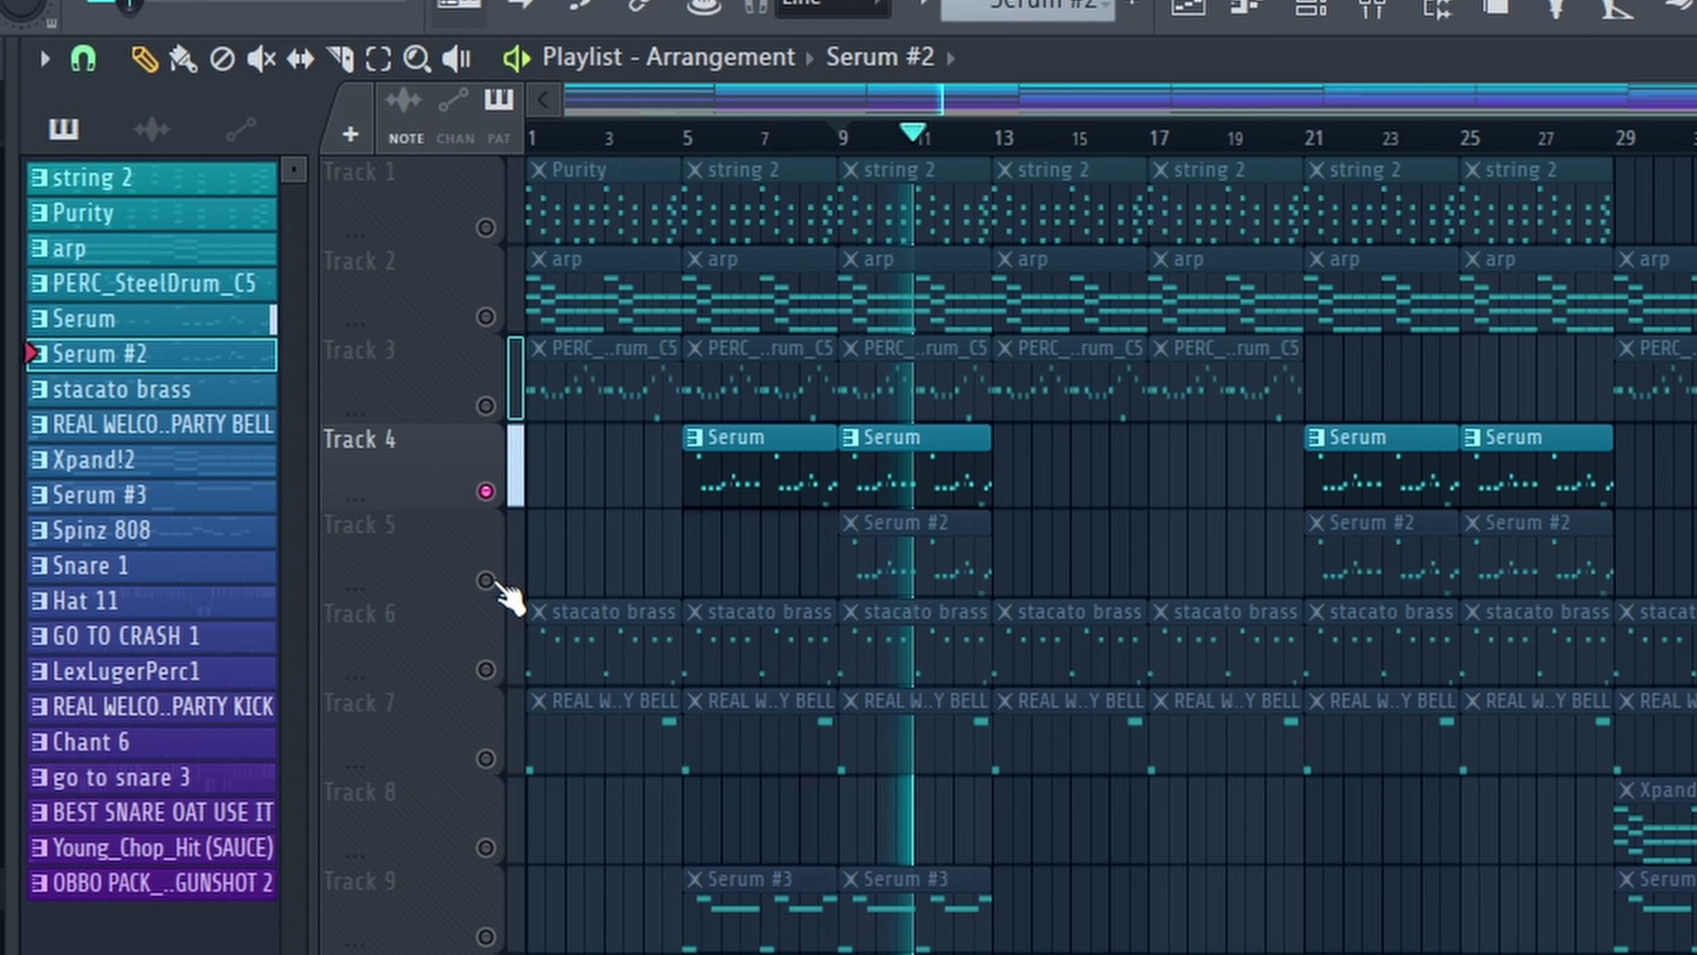
{"action": "left_click", "coordinate": [488, 581]}
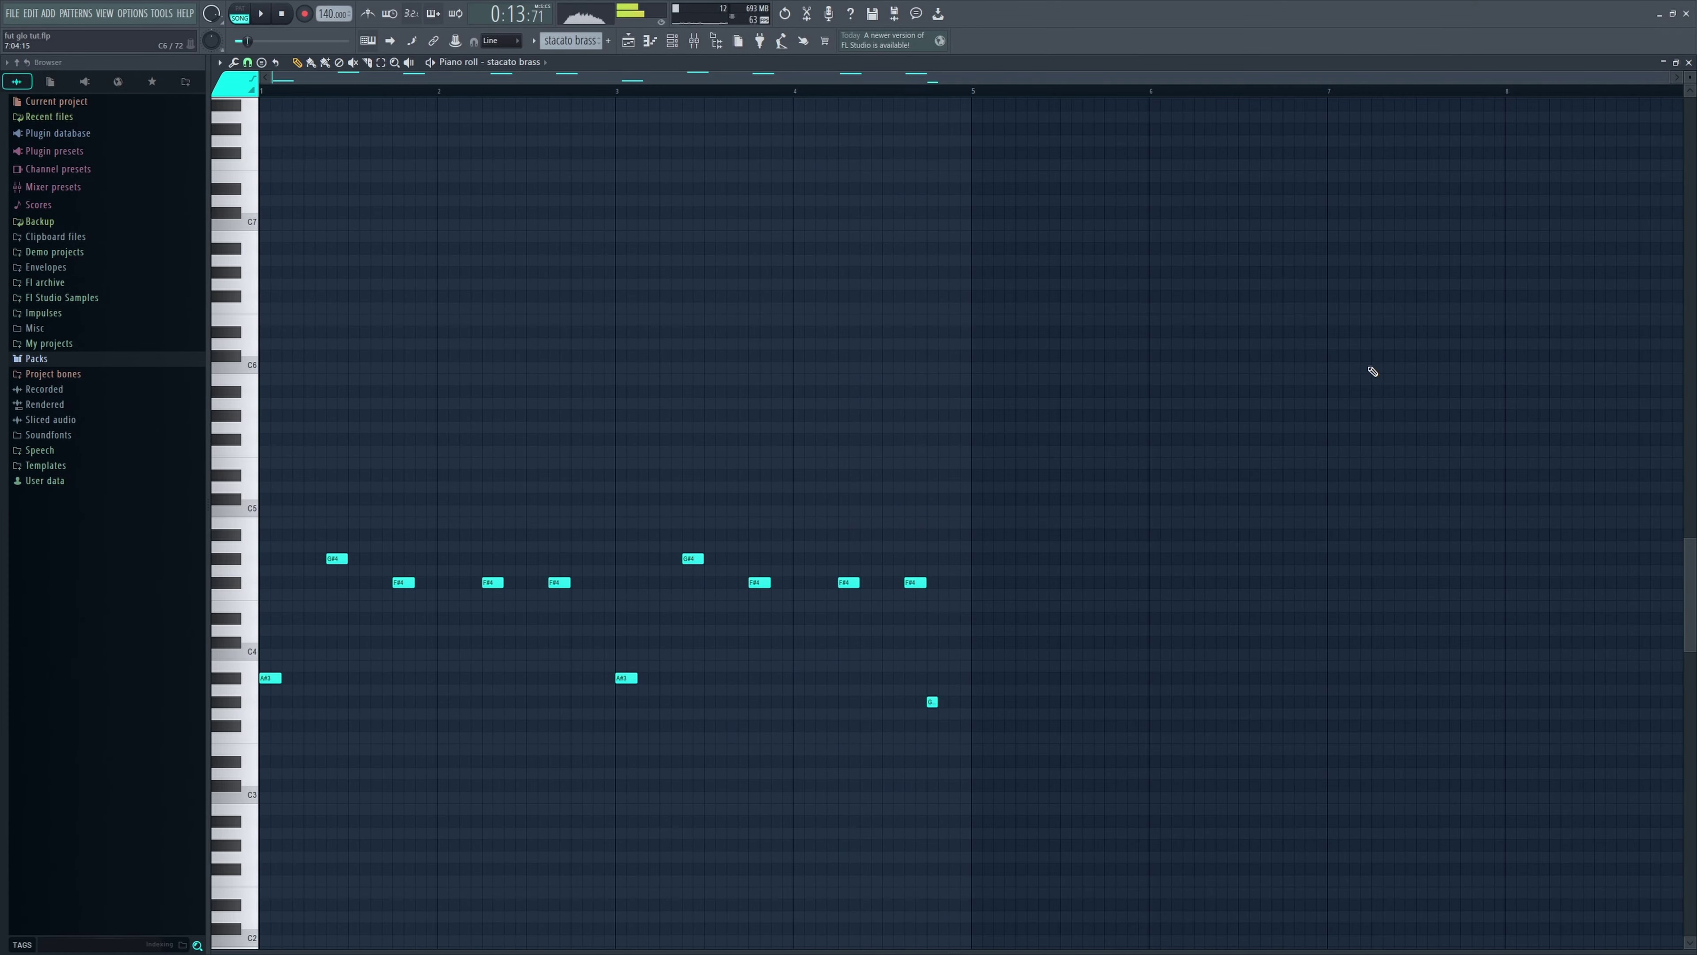
- Try raising the two A#3 notes in the stacato brass pattern by one octave, and move them back down
{"action": "left_click_drag", "start_coordinate": [741, 672], "coordinate": [2, 739]}
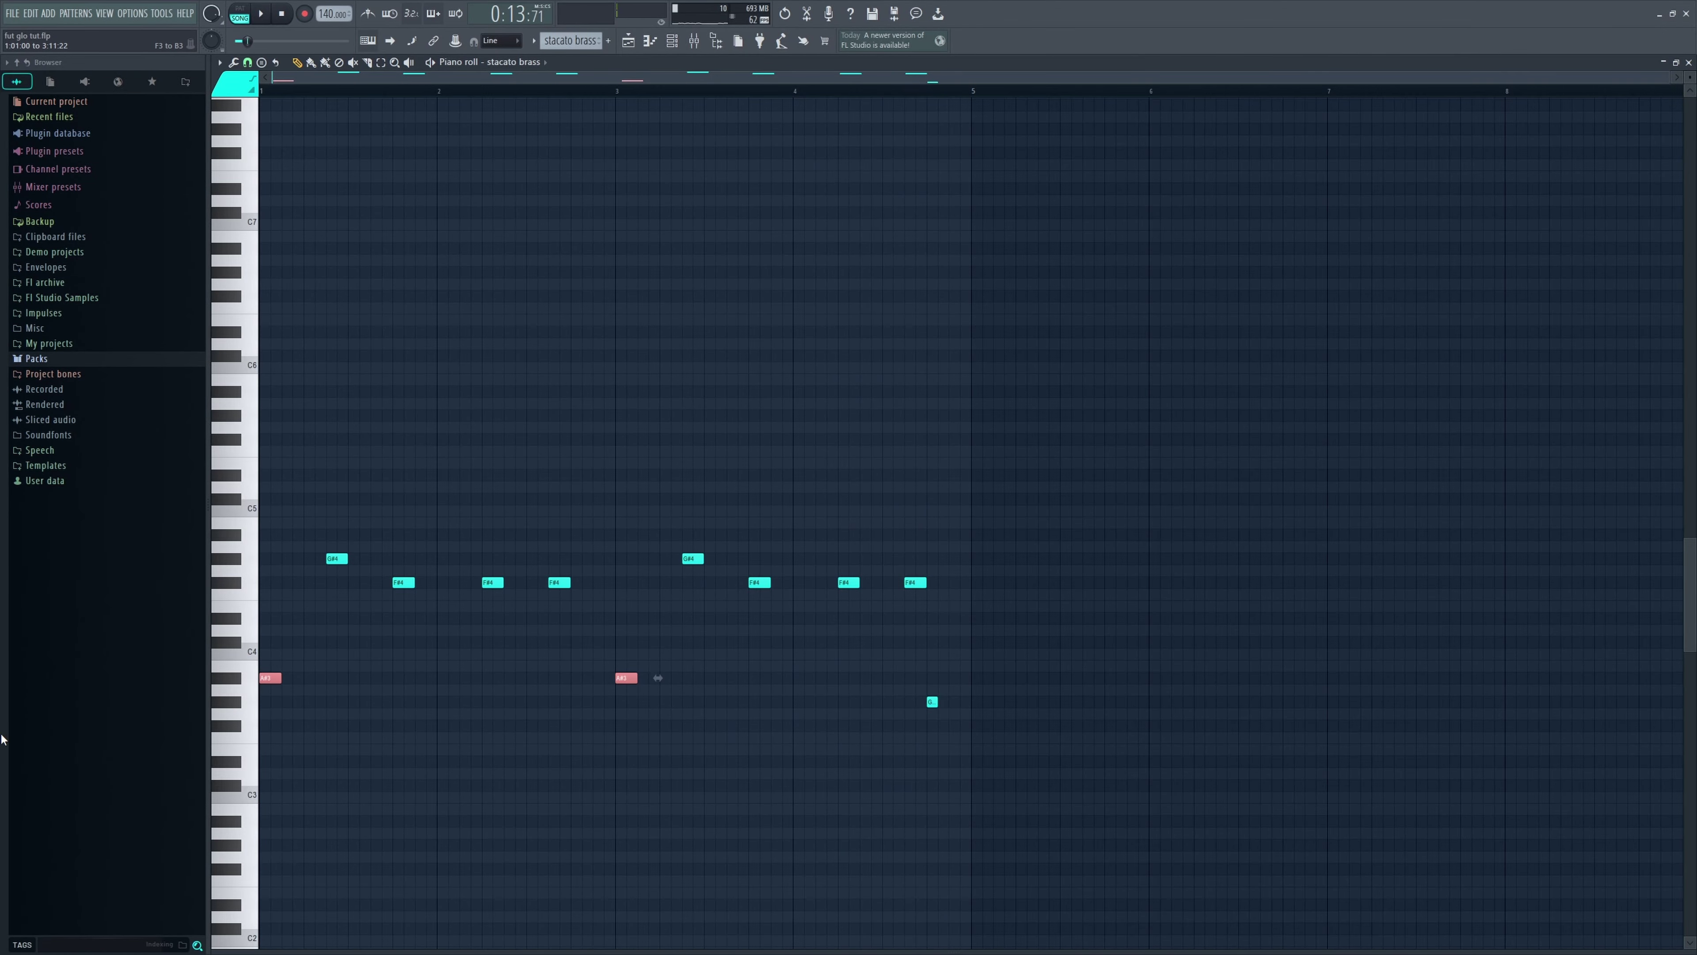
{"action": "key", "text": "ctrl+Up"}
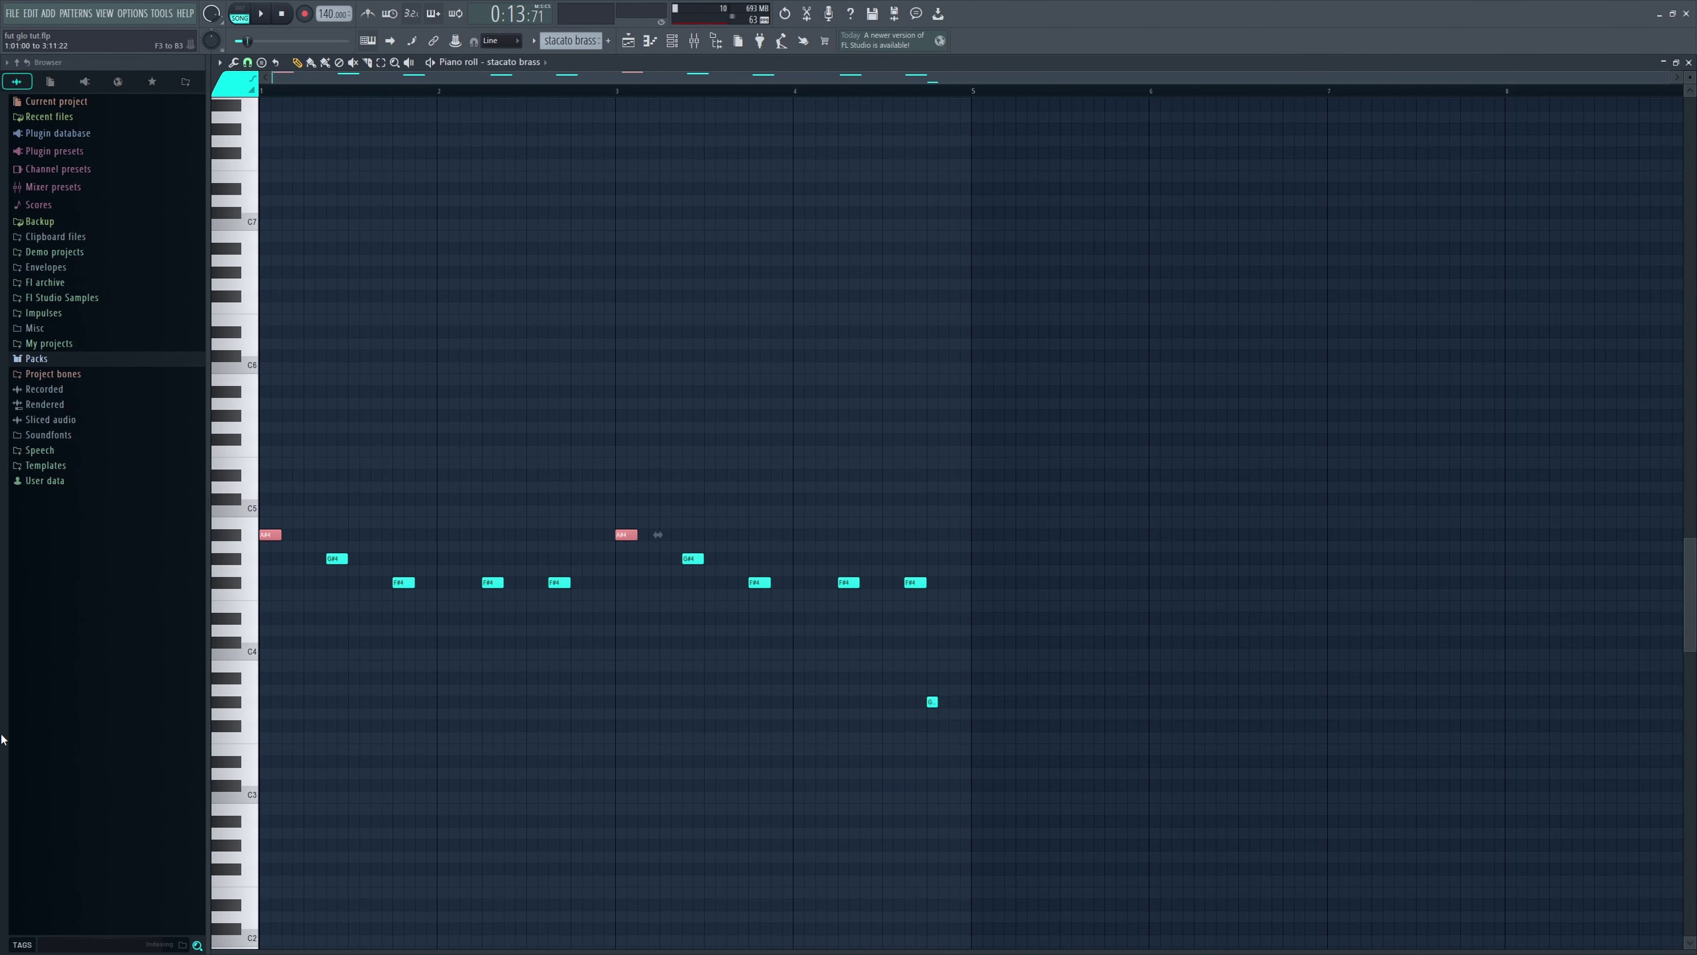
{"action": "key", "text": "ctrl+Down"}
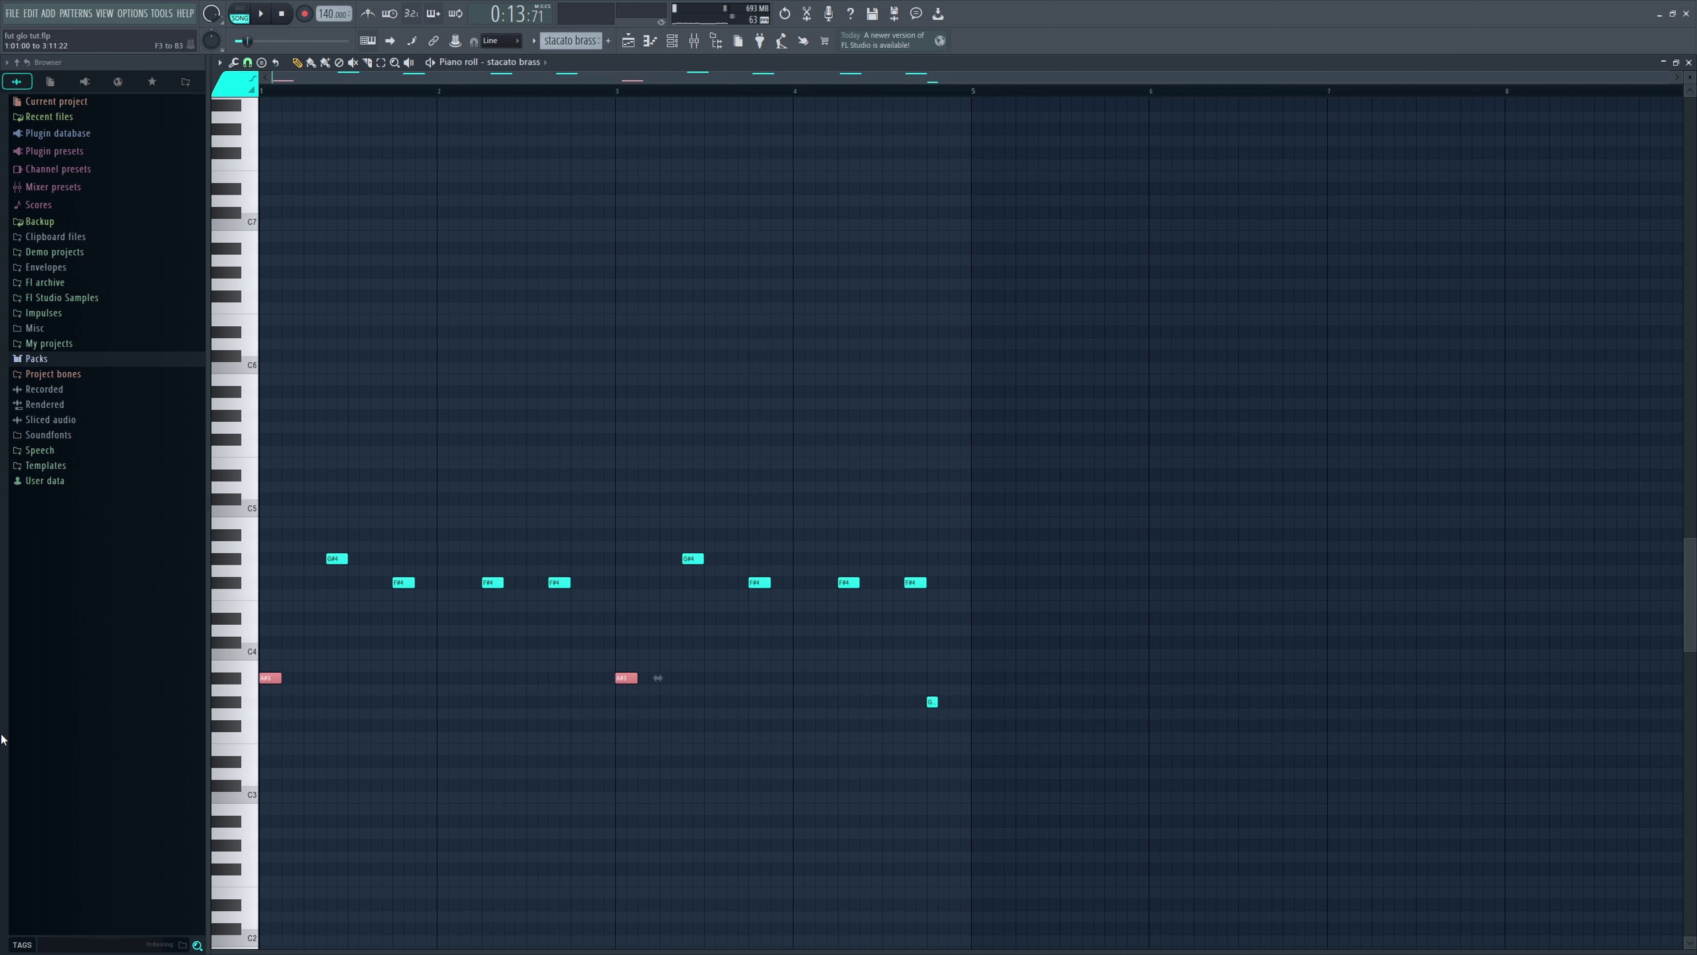
{"action": "key", "text": "ctrl+d"}
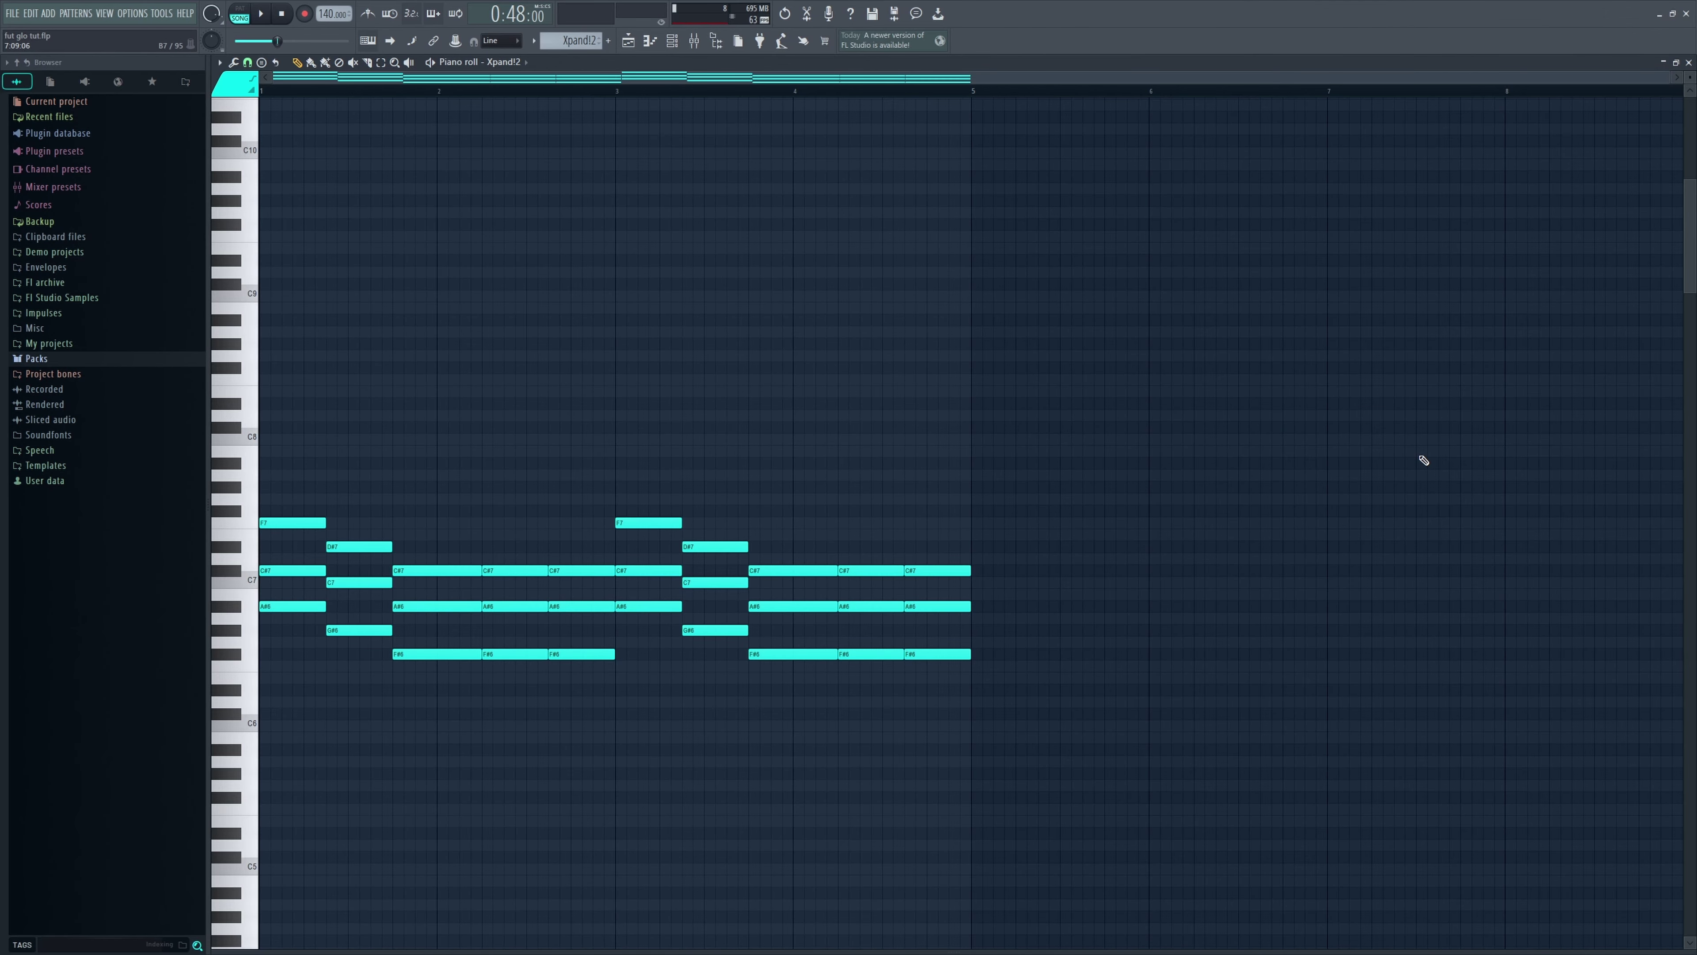
- Play the Xpand!2 chord pattern and open the Xpand!2 instrument window
{"action": "key", "text": "space"}
{"action": "key", "text": "F6"}
{"action": "left_click", "coordinate": [493, 595]}
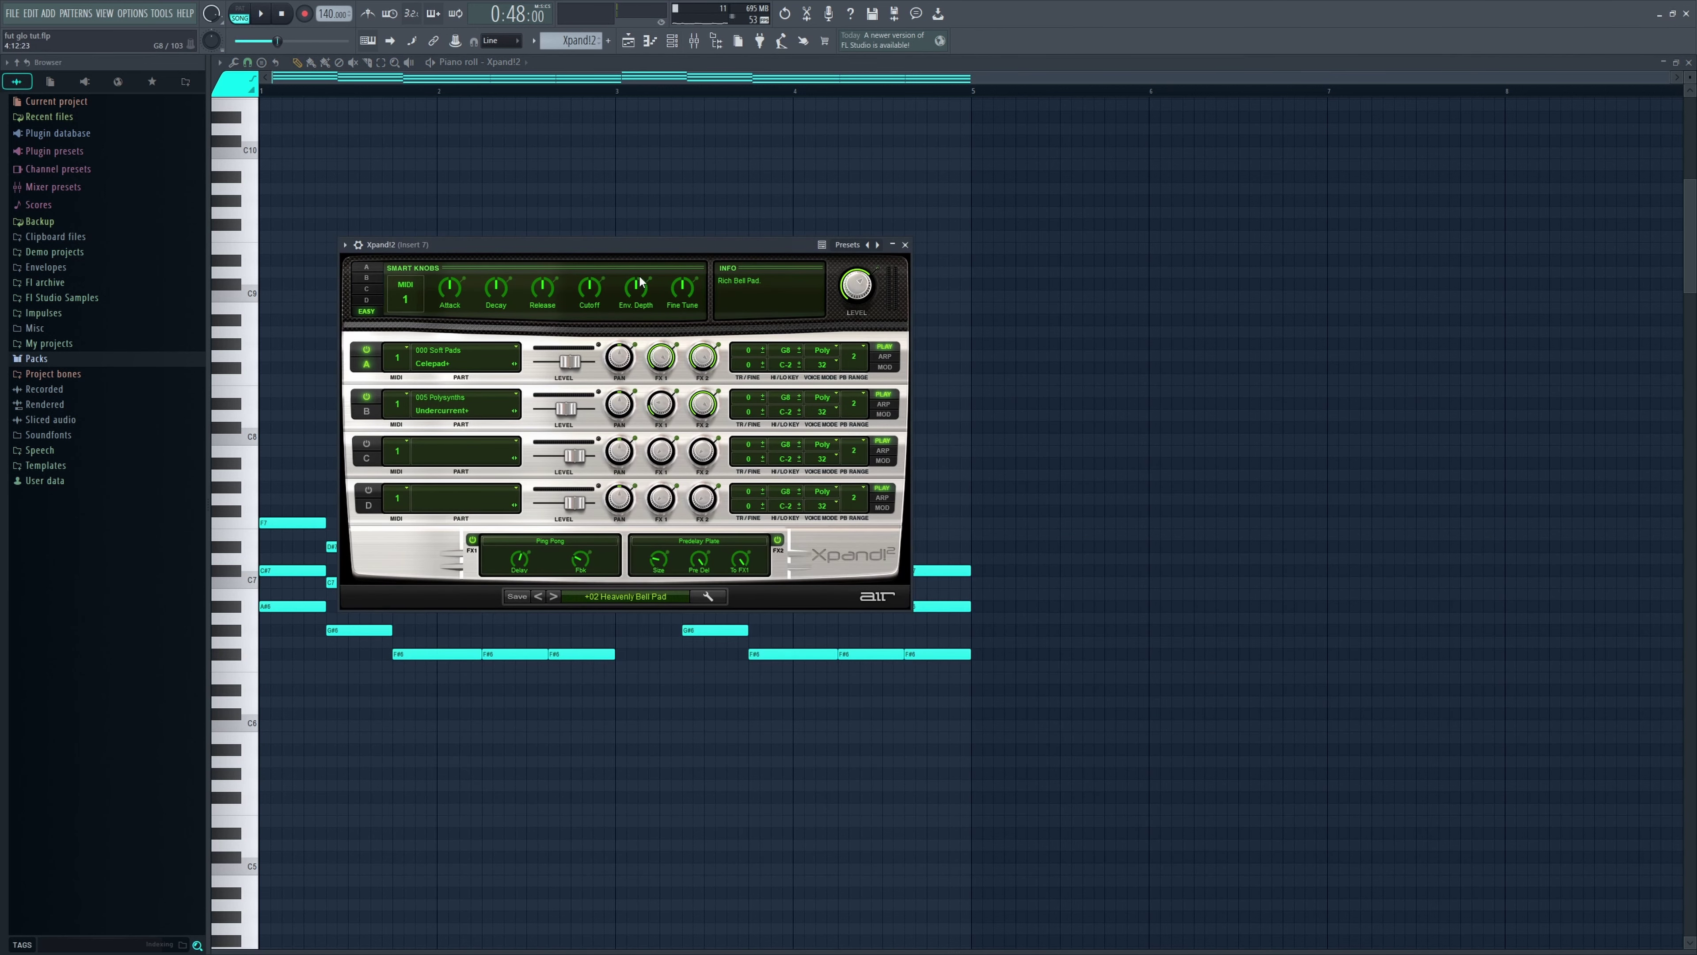
- Check the +02 Heavenly Bell Pad preset in the Xpand!2 preset list and highlight the notes of its chord pattern
{"action": "key", "text": "F6"}
{"action": "left_click_drag", "start_coordinate": [633, 256], "coordinate": [808, 243]}
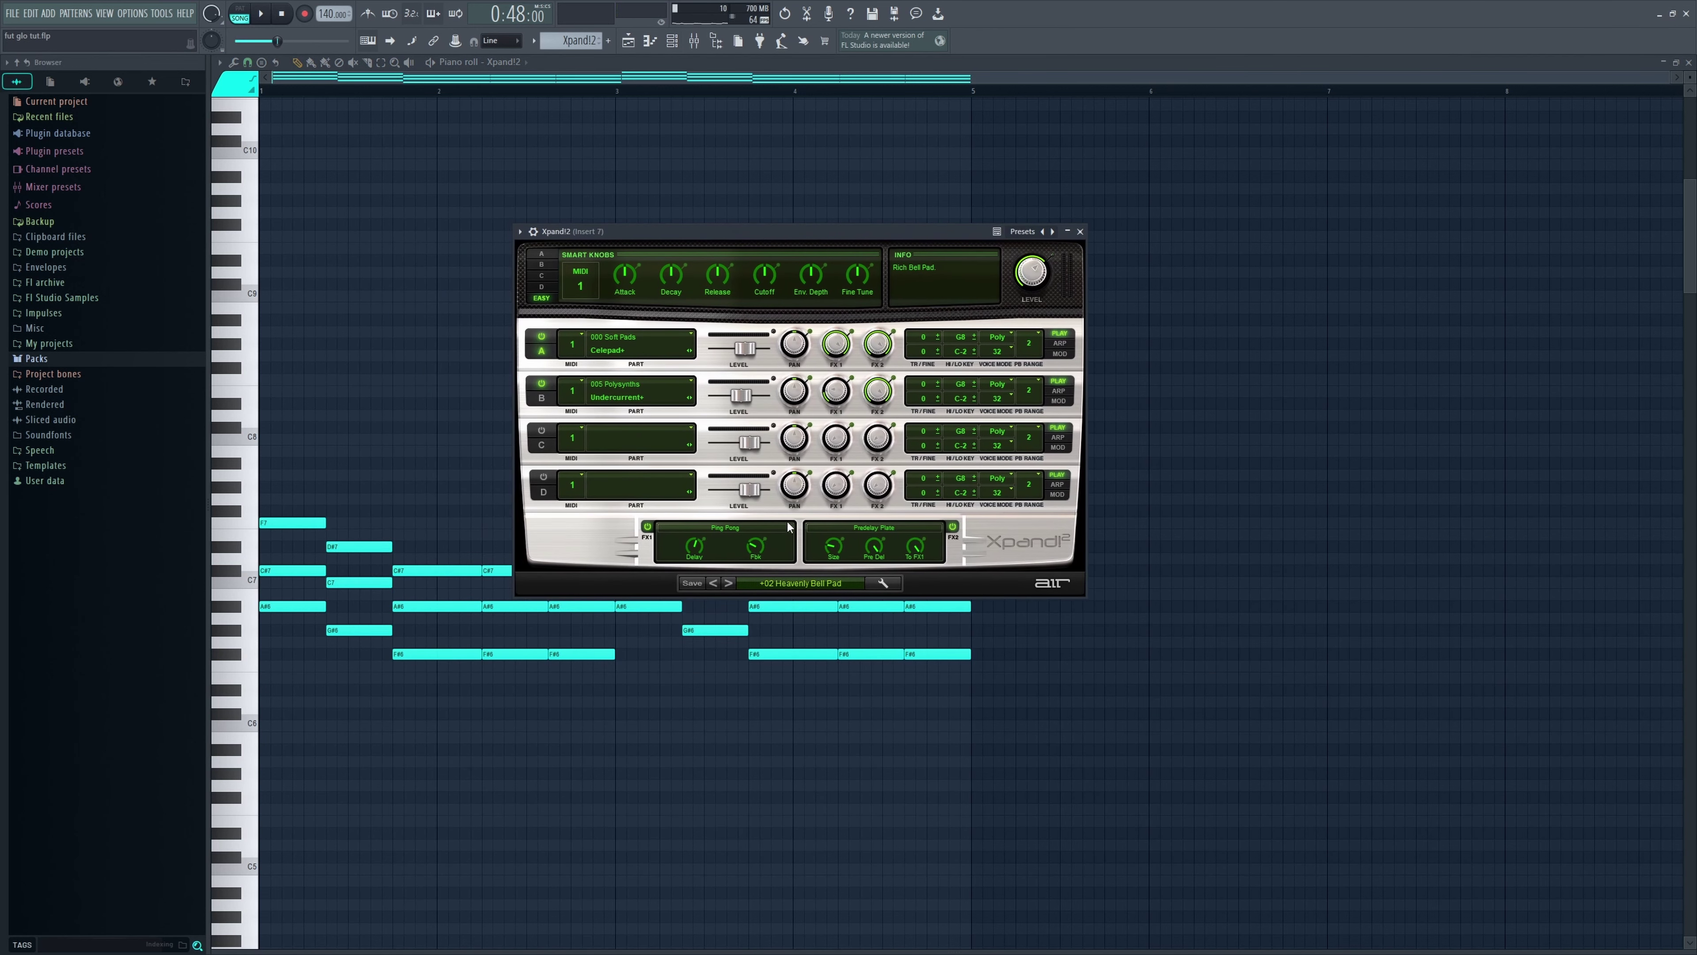
{"action": "left_click", "coordinate": [793, 584]}
{"action": "mouse_move", "coordinate": [862, 595]}
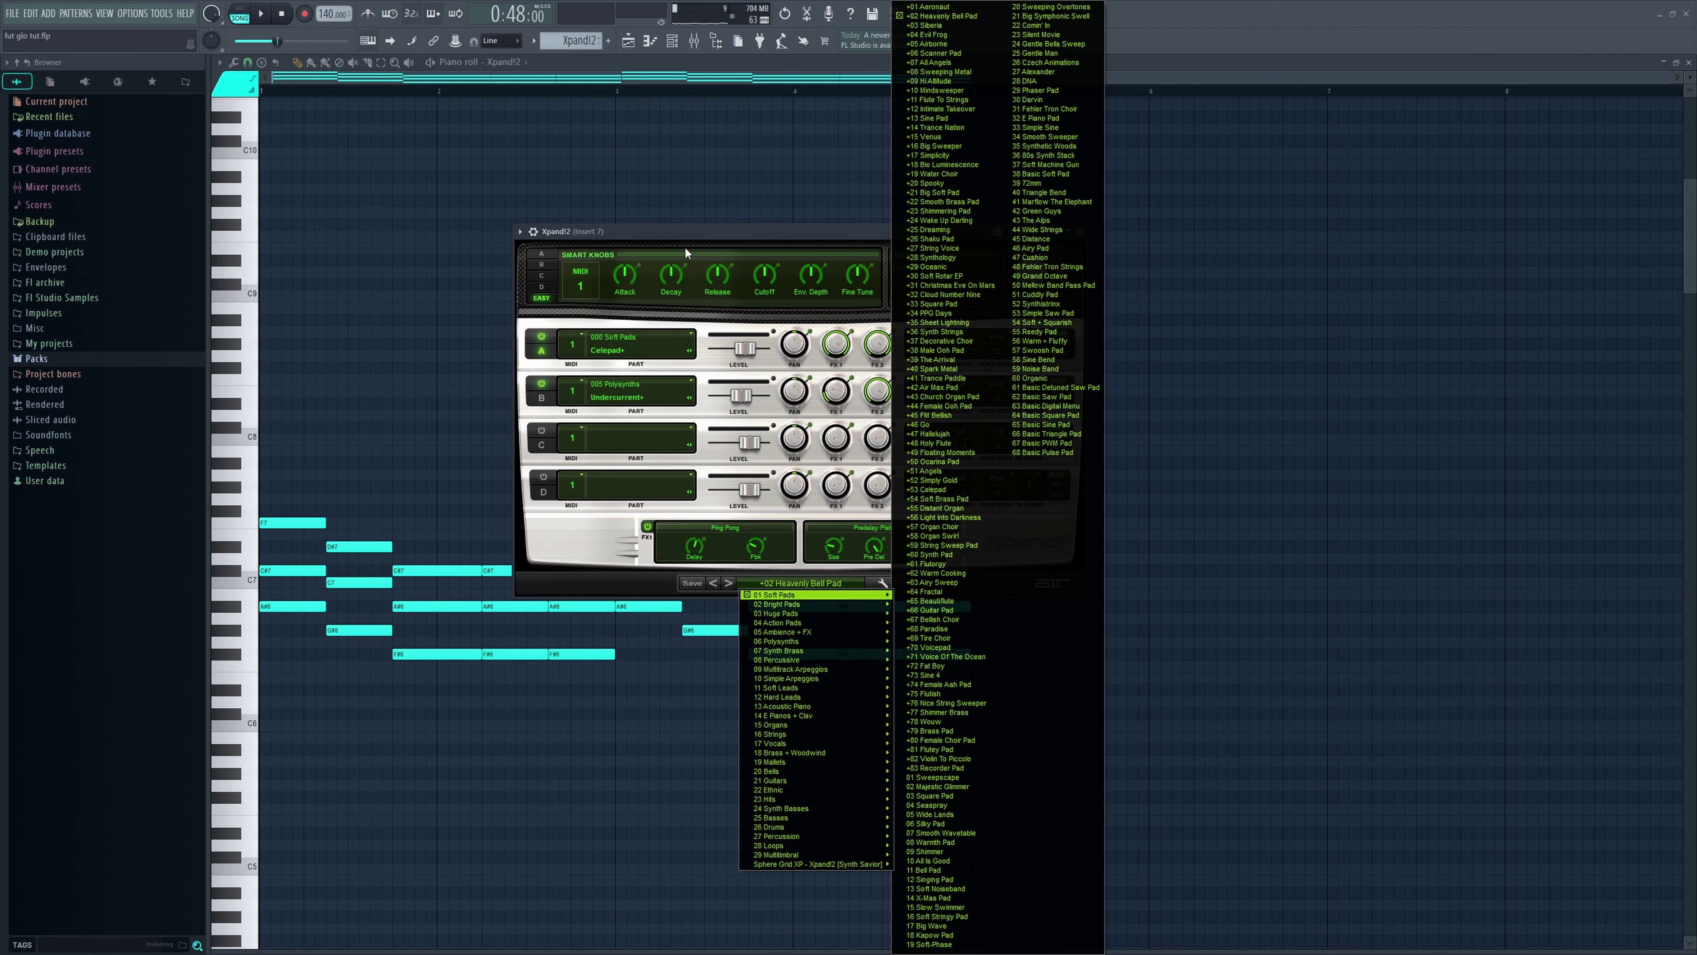
{"action": "left_click", "coordinate": [901, 59]}
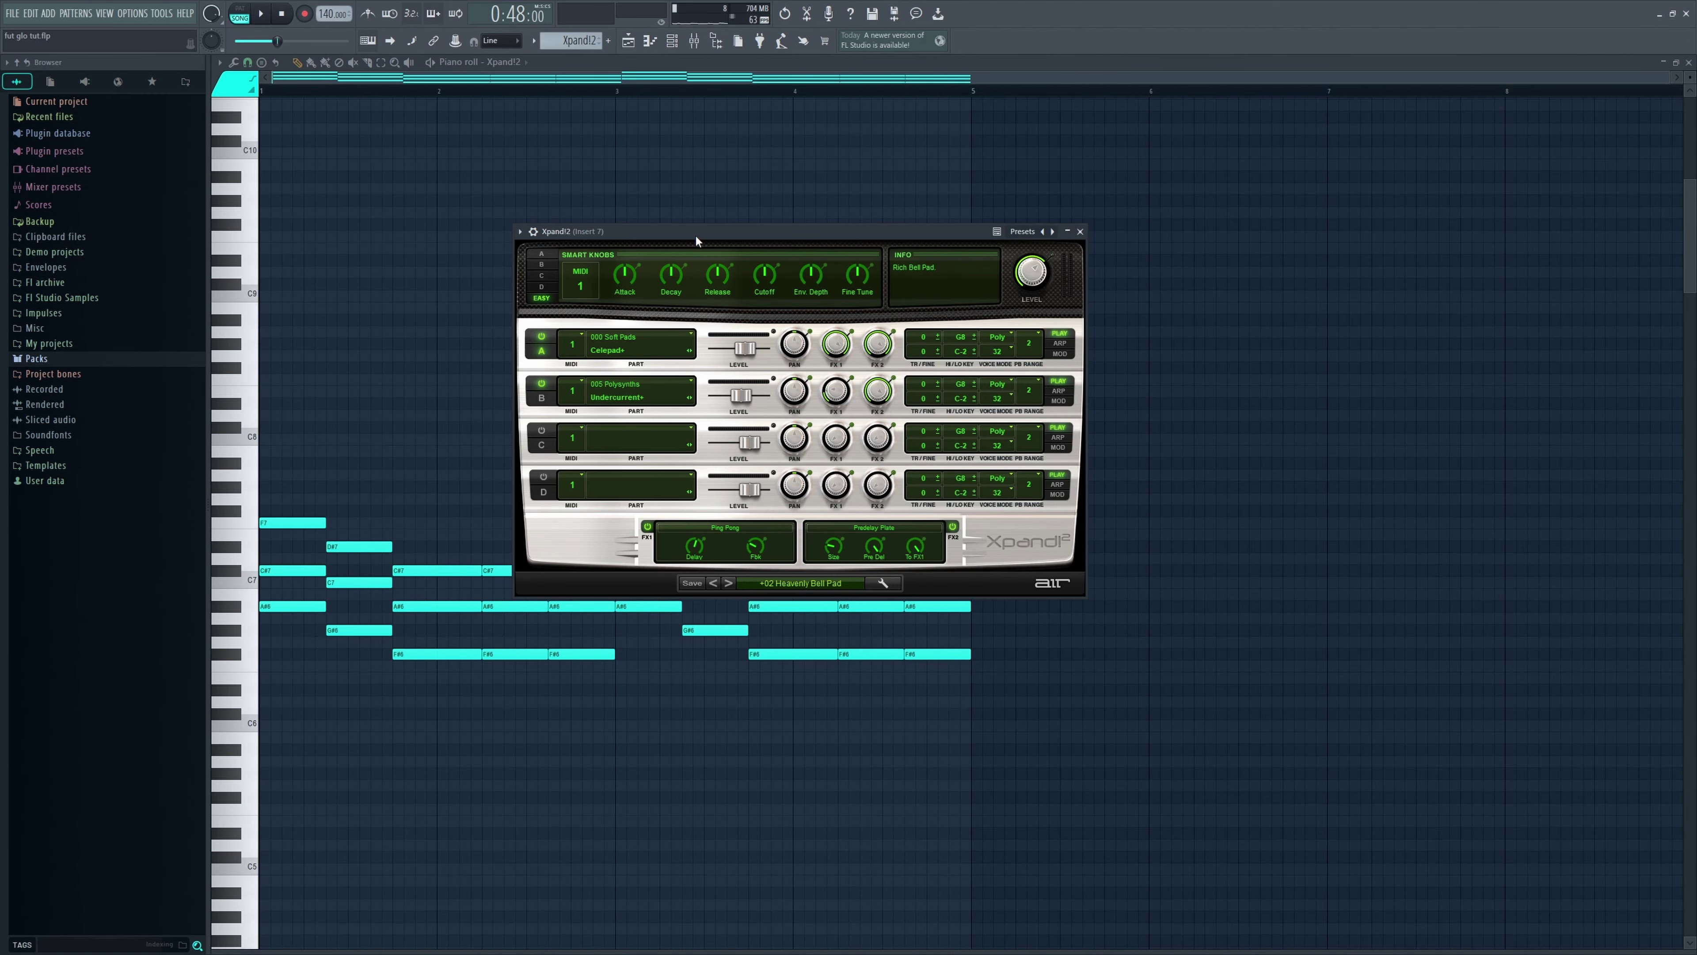
{"action": "left_click_drag", "start_coordinate": [1201, 327], "coordinate": [80, 791]}
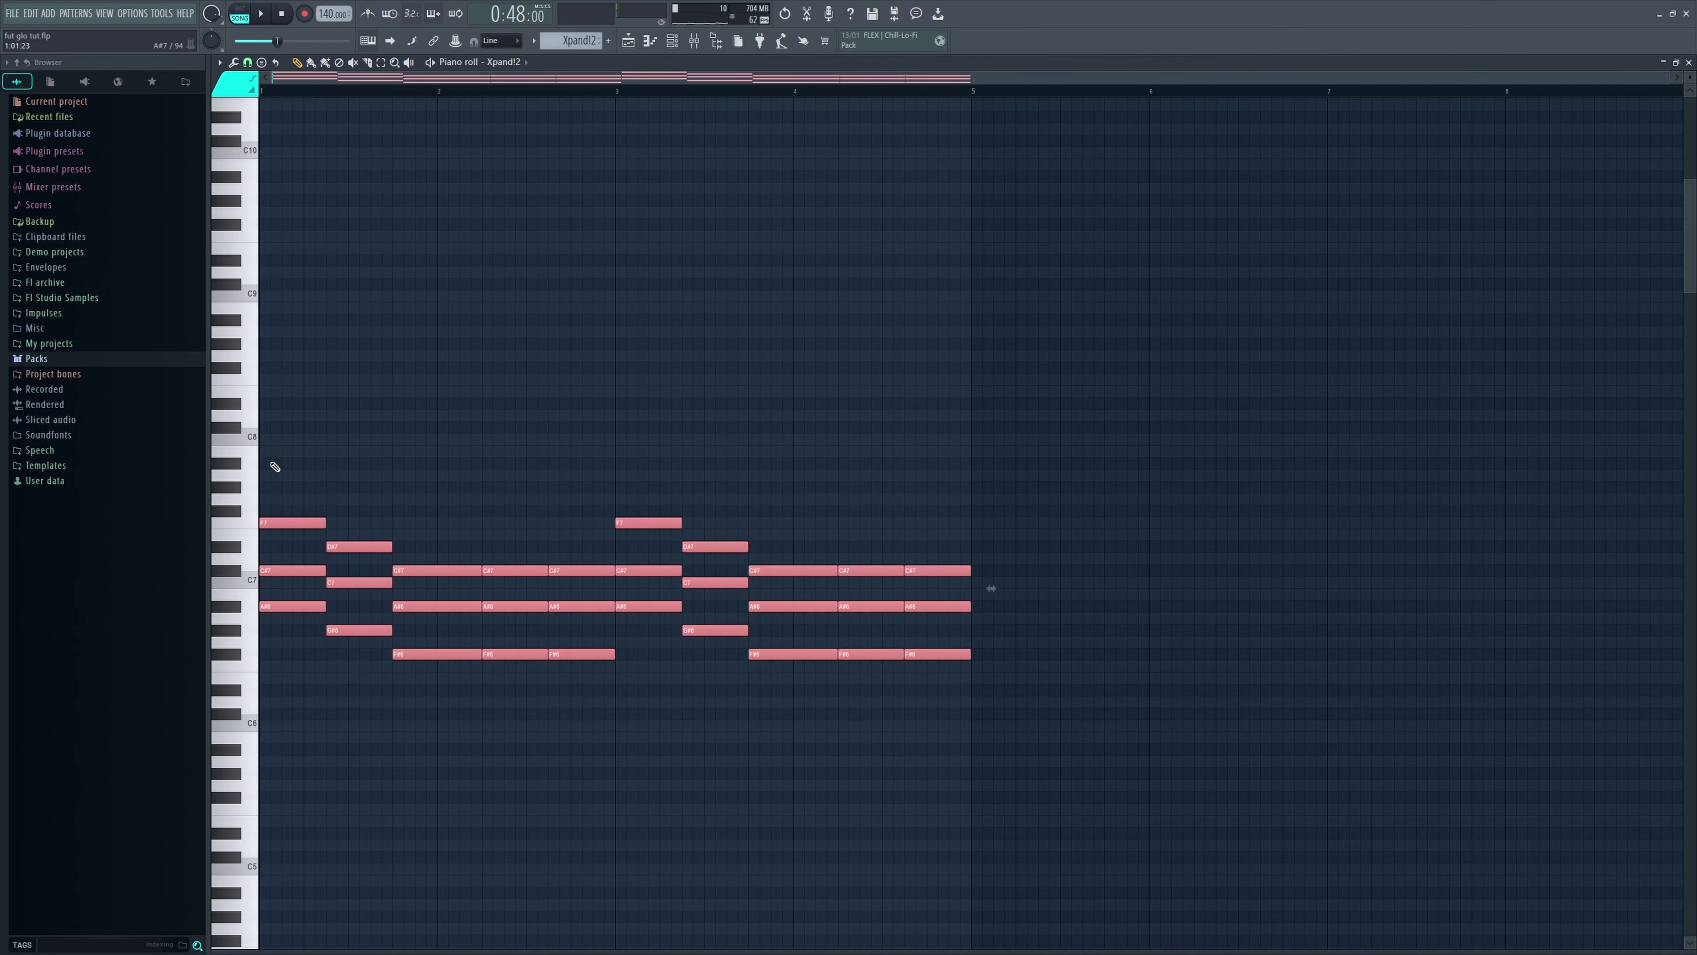
{"action": "key", "text": "ctrl+d"}
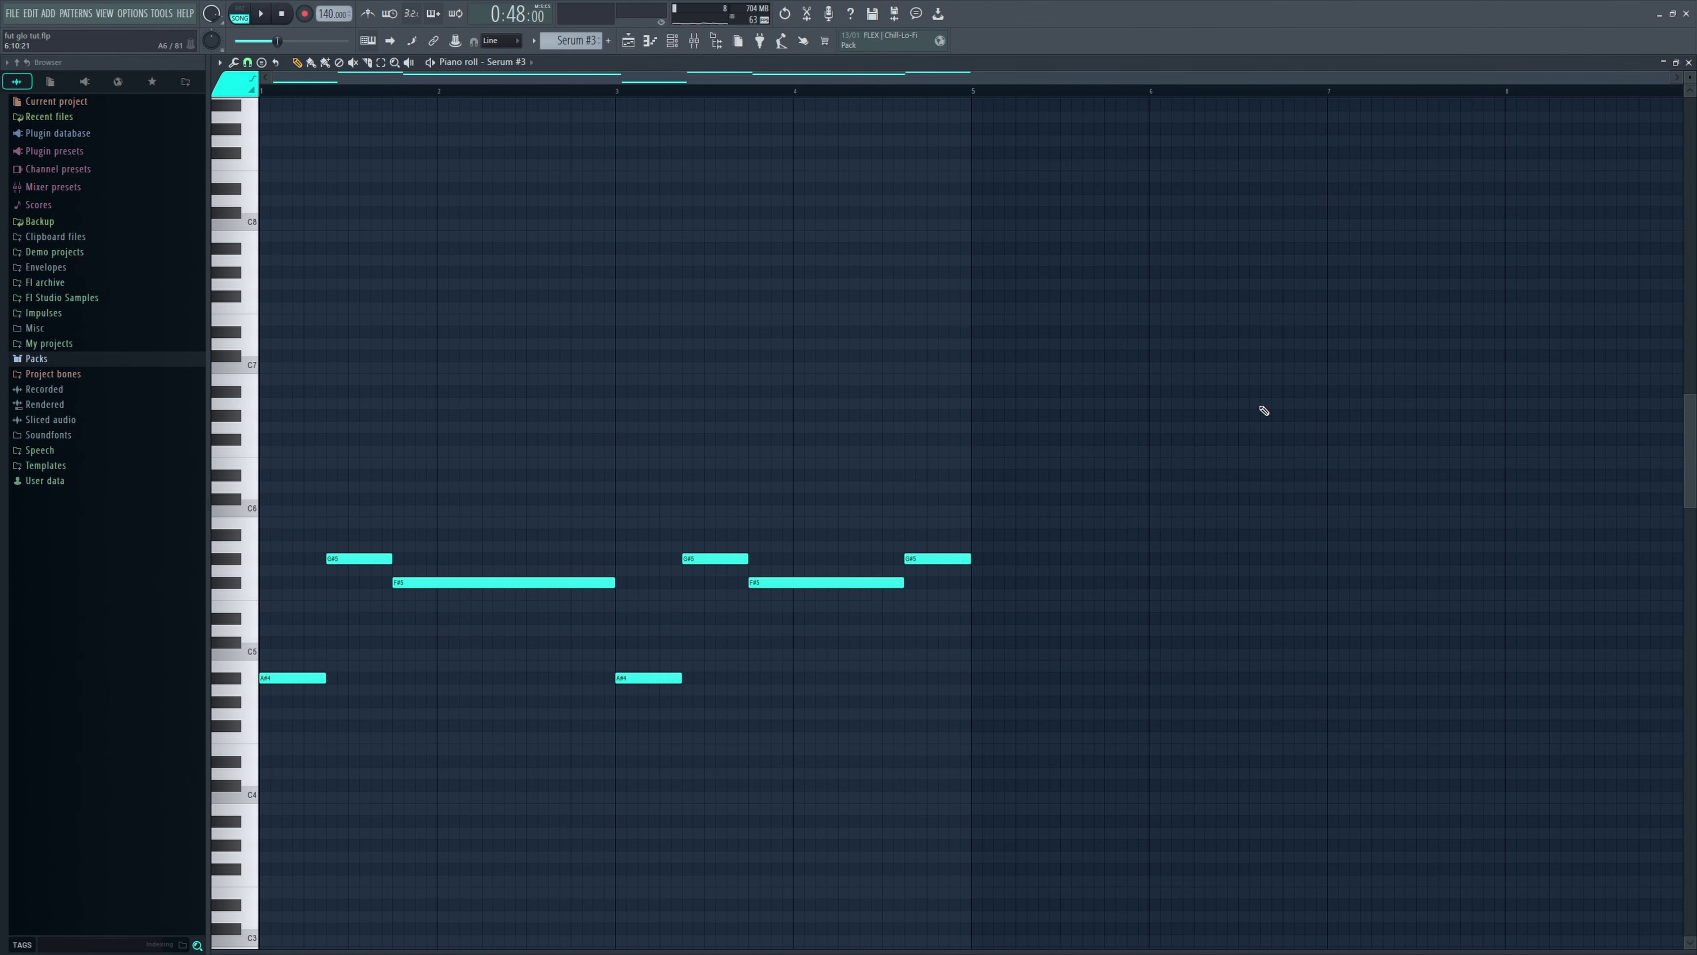
- Play the Serum #3 melody in the piano roll and the stacked melody patterns on Tracks 13 to 20 in the Playlist
{"action": "key", "text": "space"}
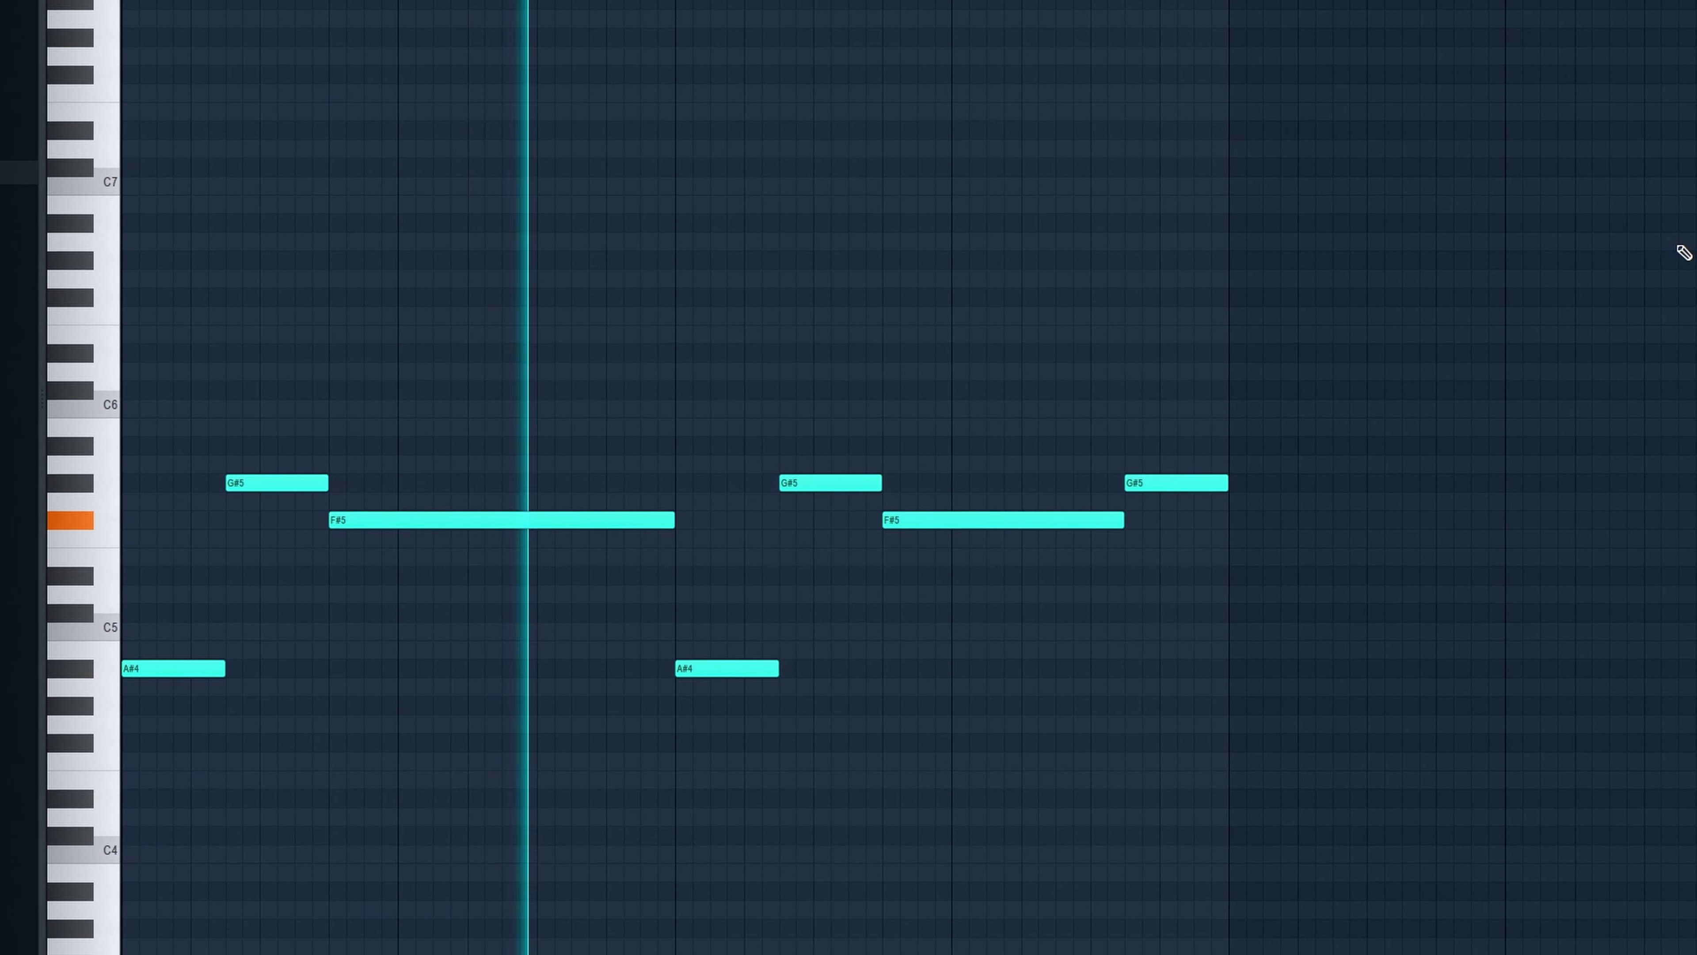
{"action": "key", "text": "space"}
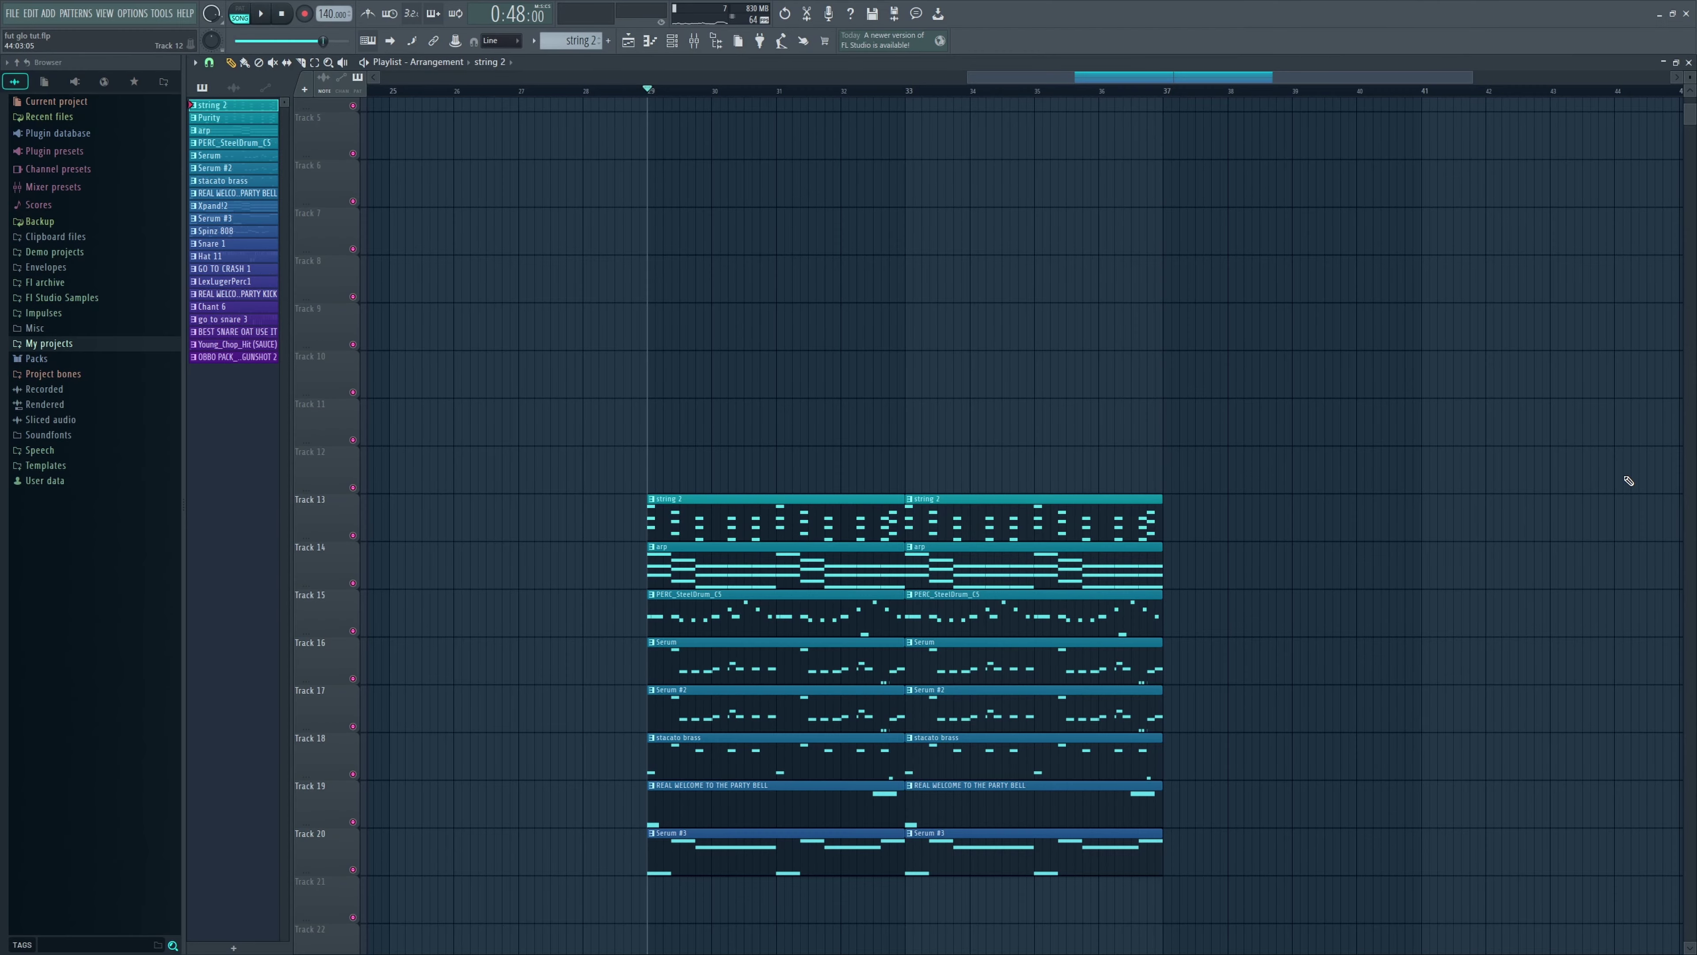
{"action": "key", "text": "space"}
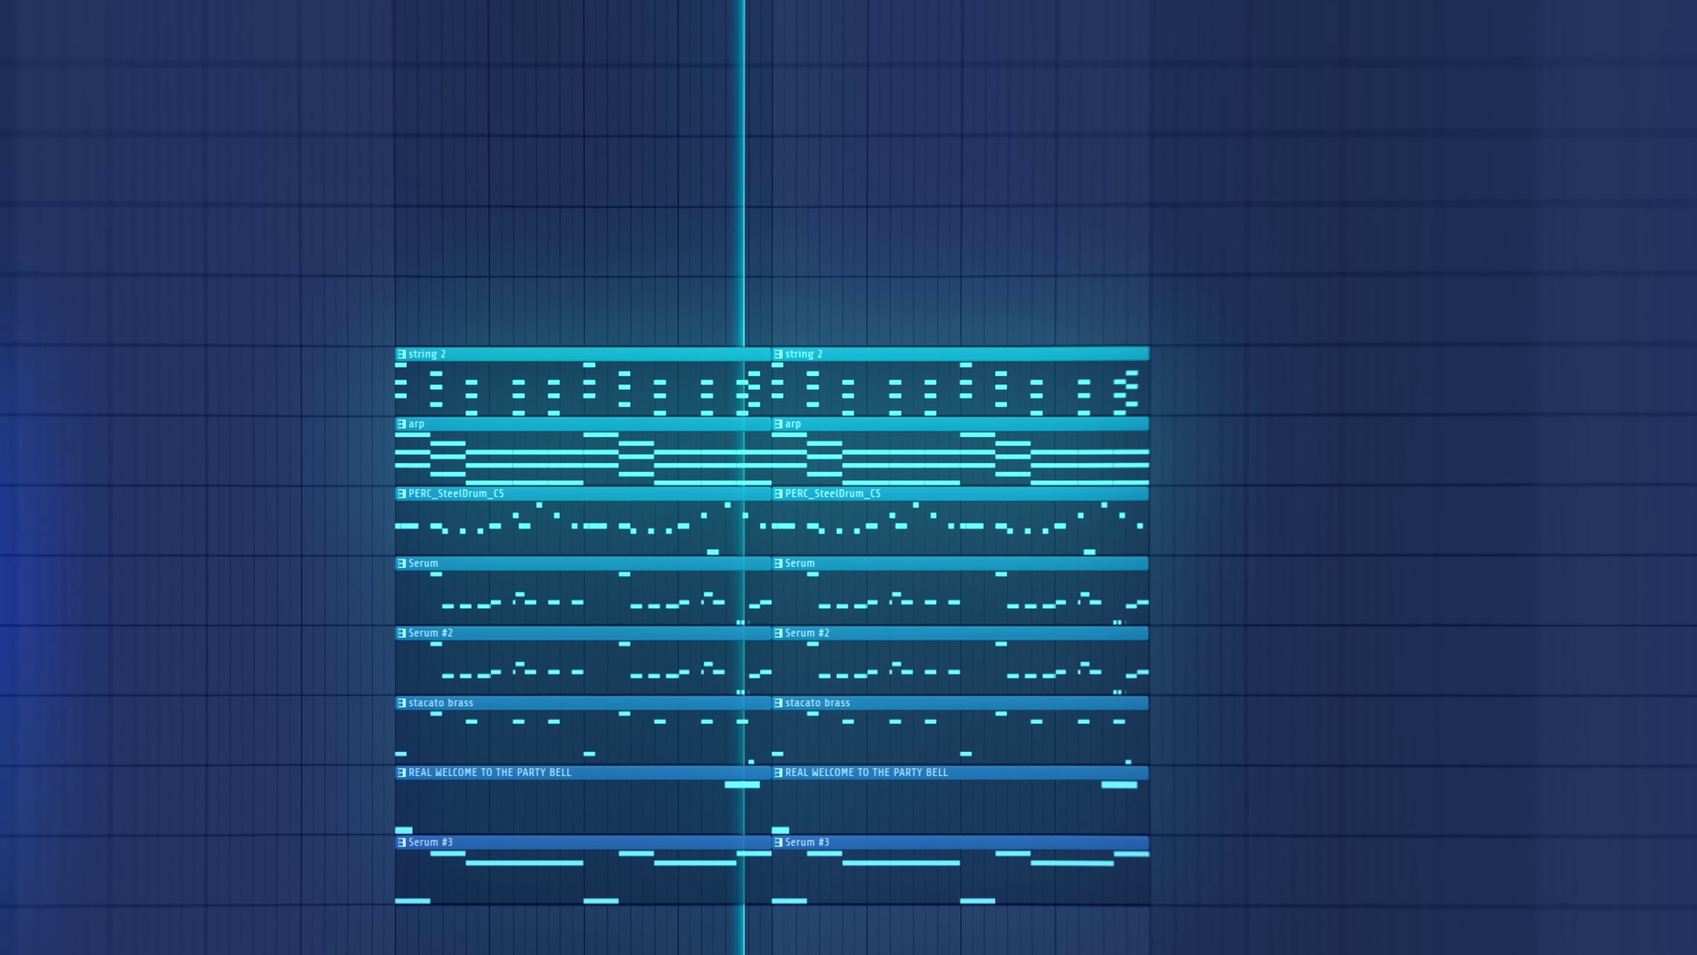
{"action": "key", "text": "space"}
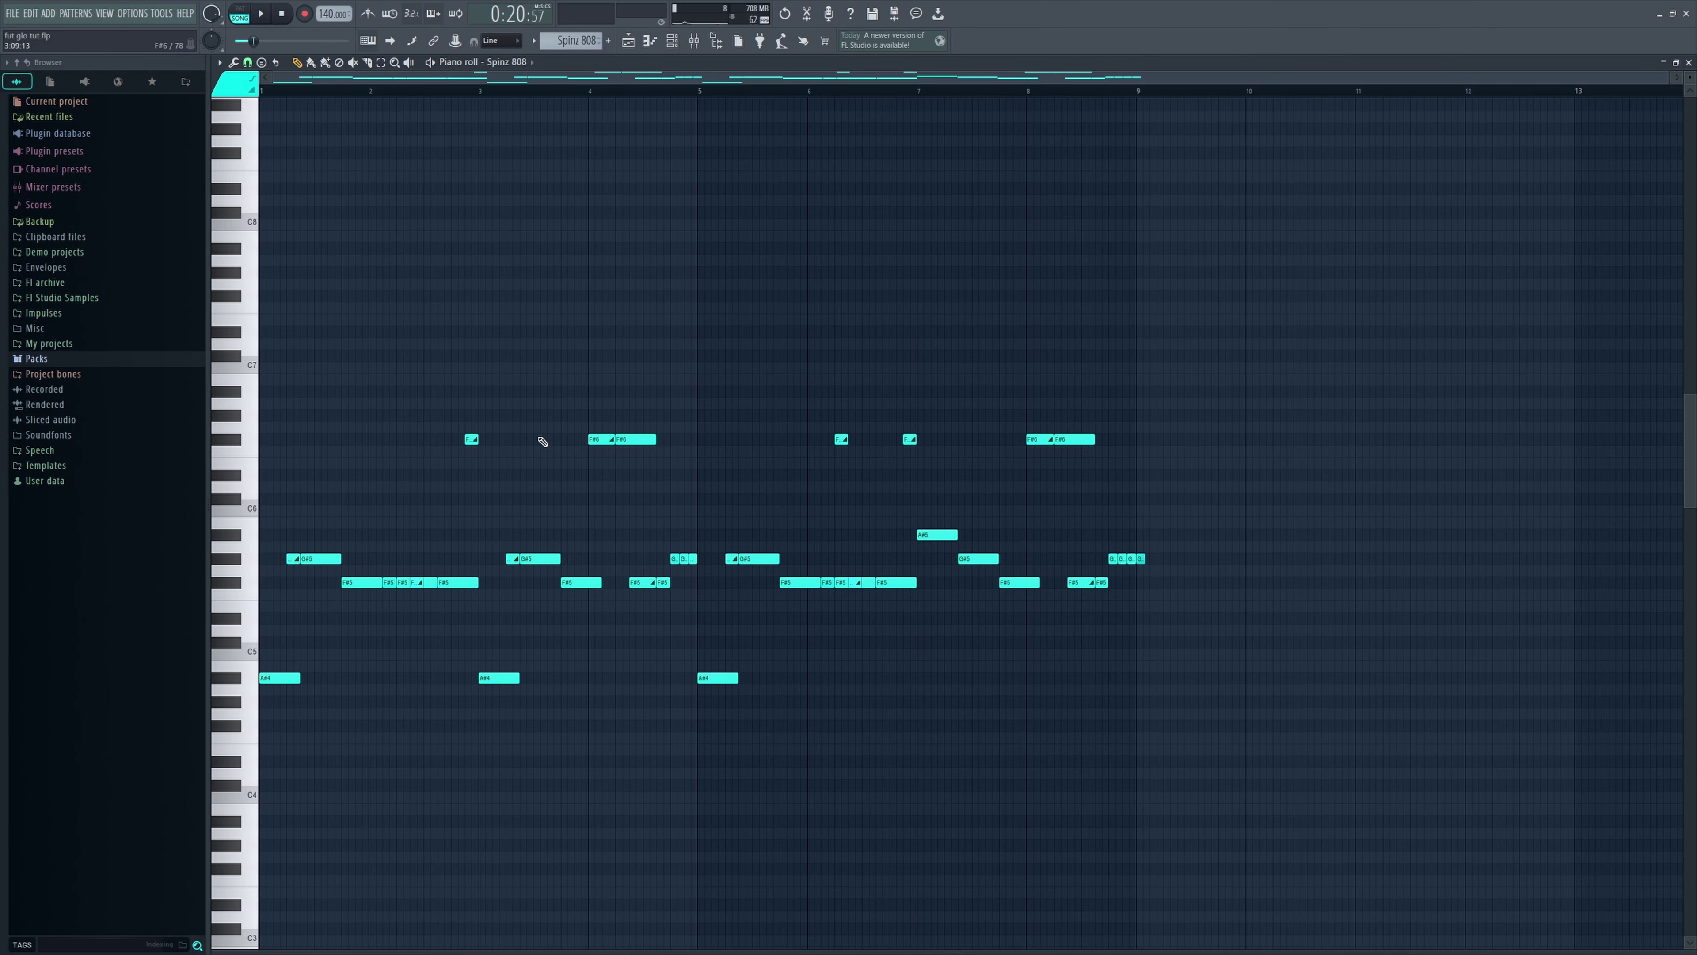
- Try raising the three A#4 notes and lowering the F#6 notes by one octave in the Spinz 808 pattern
{"action": "left_click_drag", "start_coordinate": [790, 661], "coordinate": [258, 721]}
{"action": "key", "text": "ctrl+Up"}
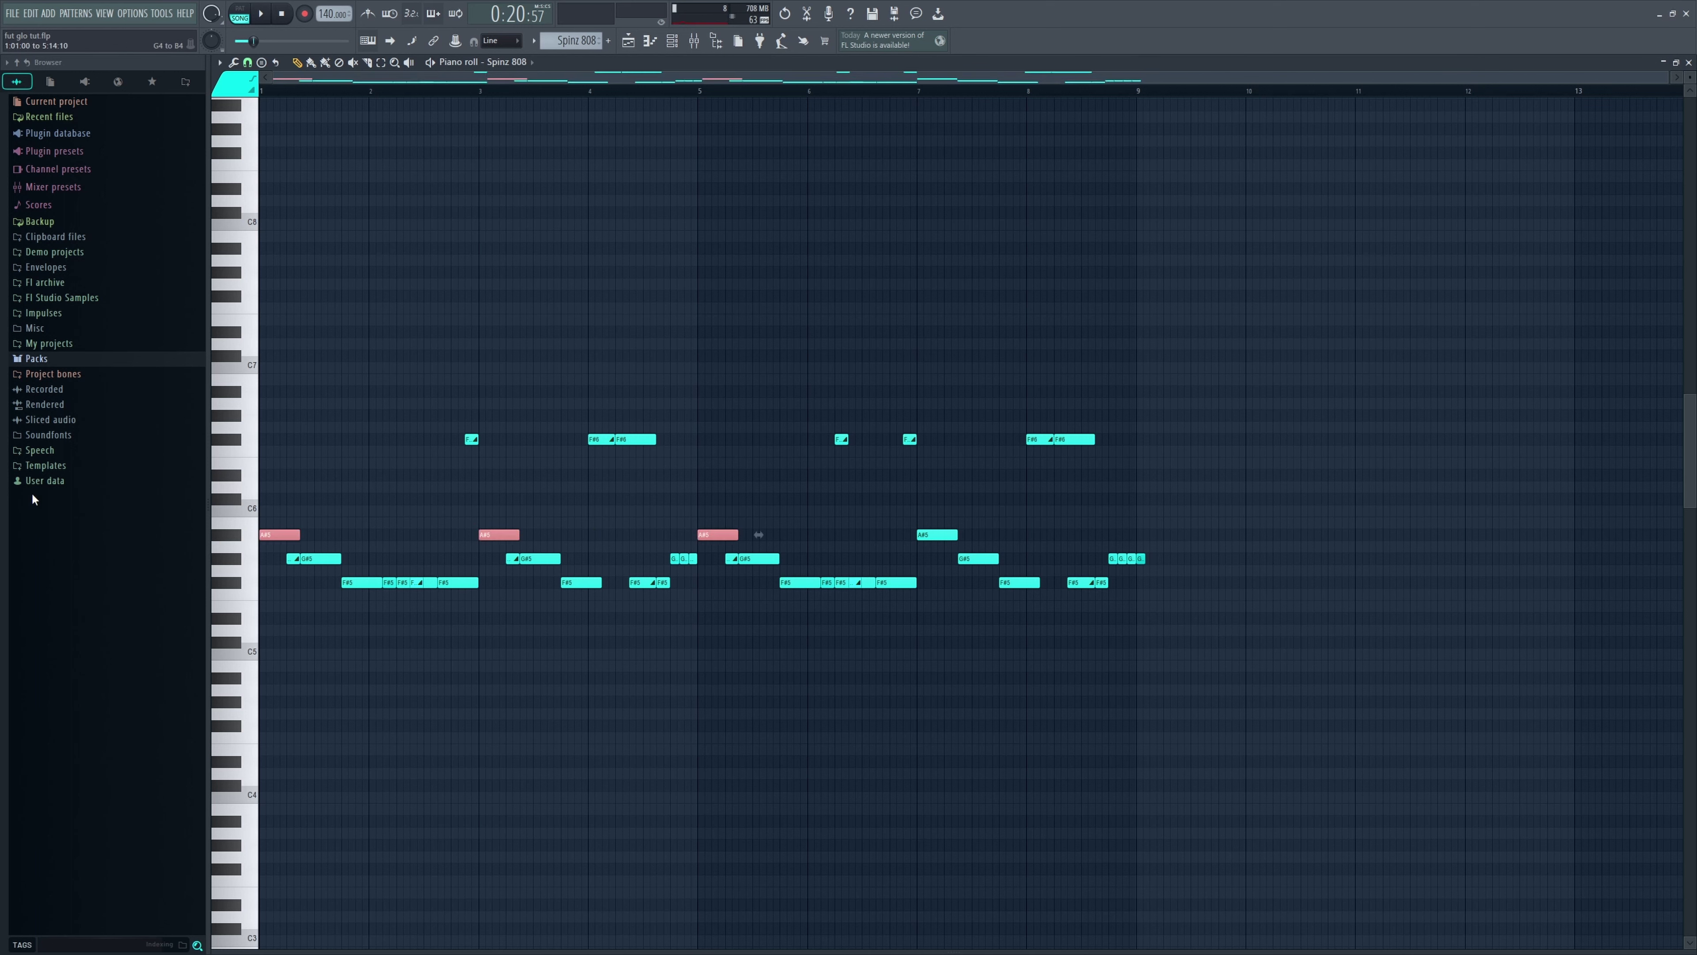
{"action": "left_click_drag", "start_coordinate": [418, 428], "coordinate": [1243, 517]}
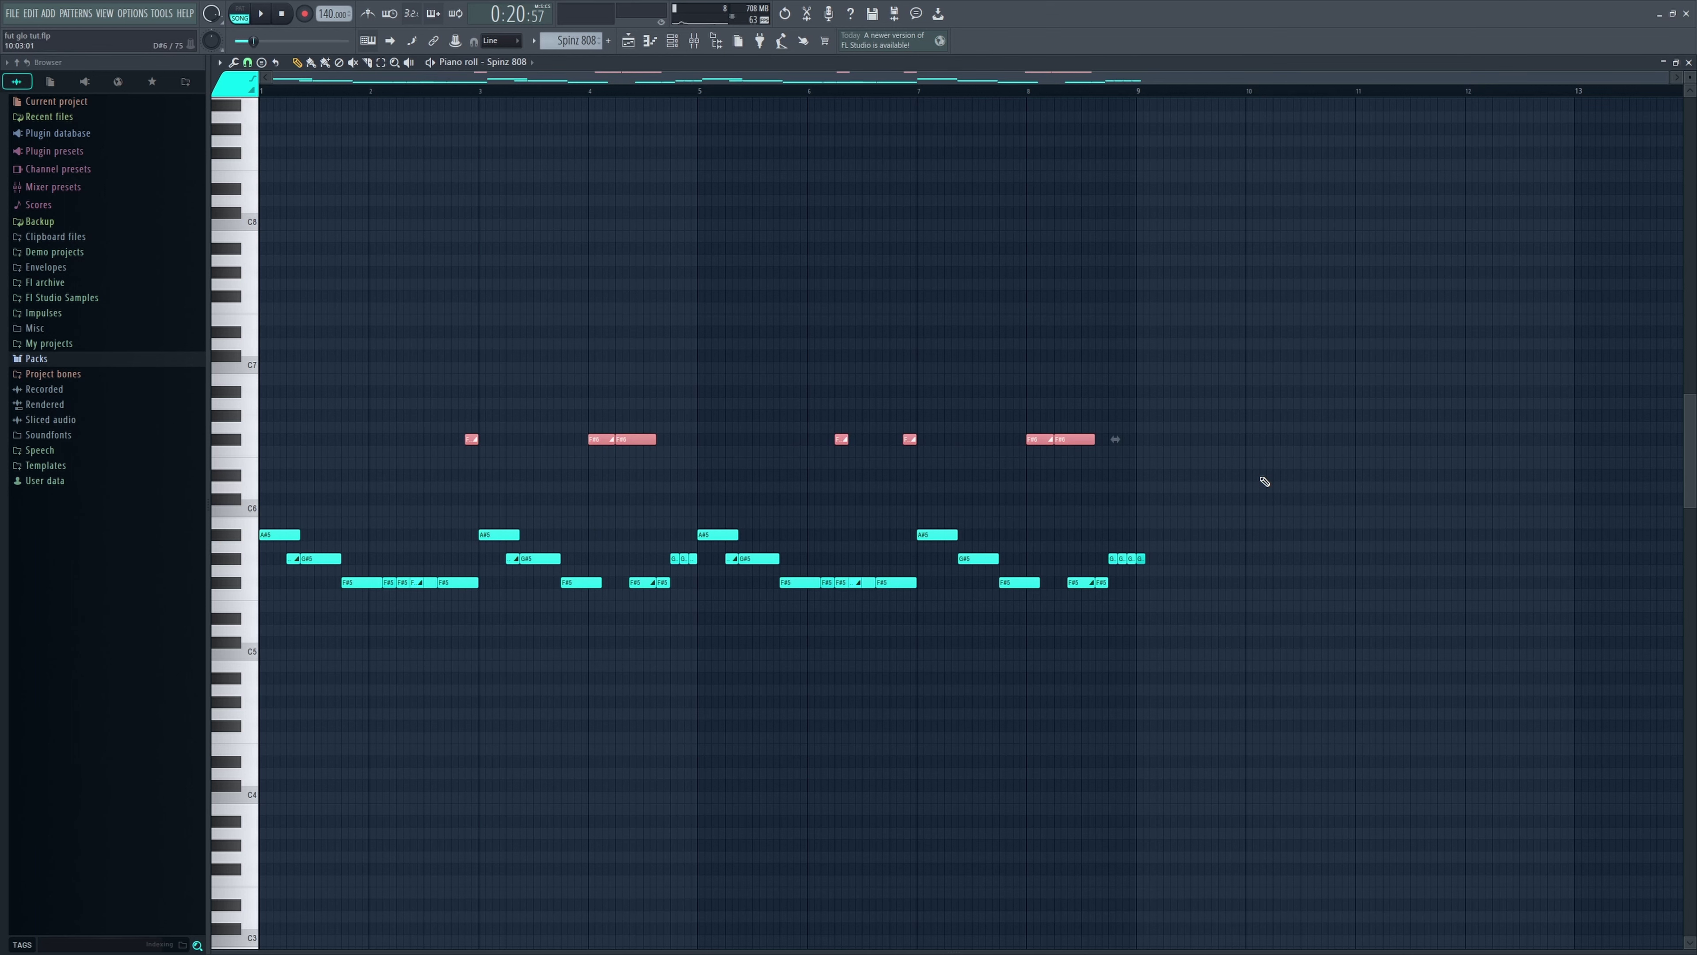
{"action": "key", "text": "ctrl+Down"}
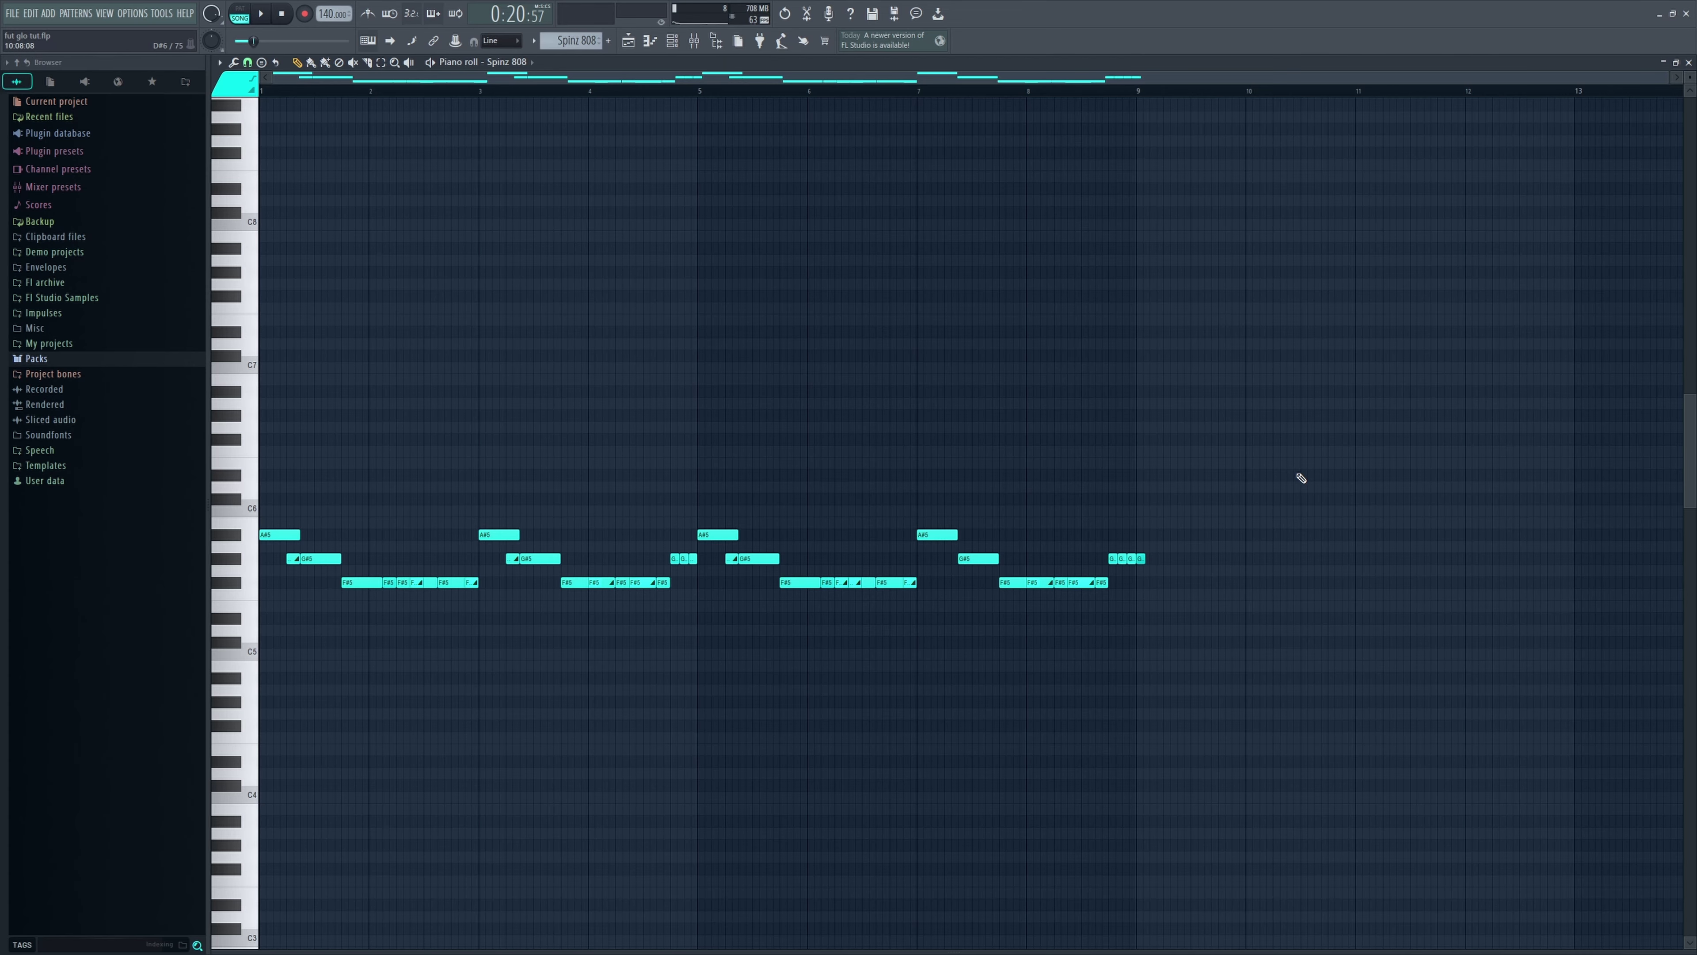
{"action": "key", "text": "ctrl+z"}
{"action": "key", "text": "ctrl+z"}
- Play the Spinz 808 pattern and examine its slide notes up close along the whole pattern
{"action": "key", "text": "space"}
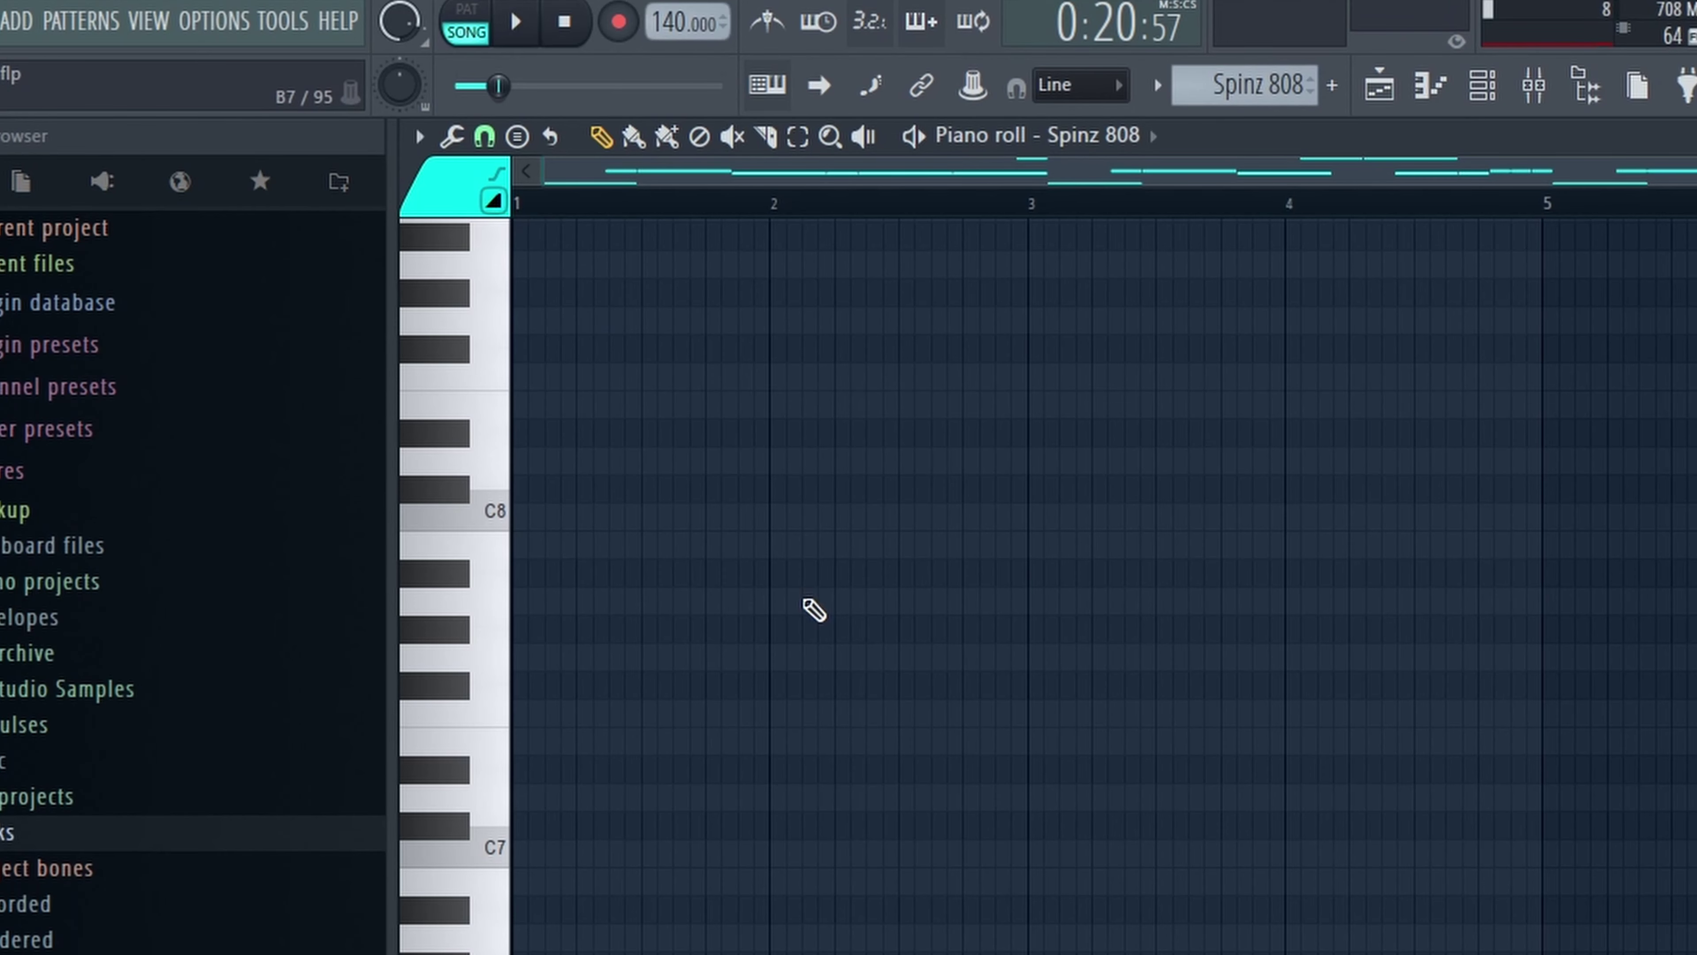
{"action": "left_click", "coordinate": [768, 862]}
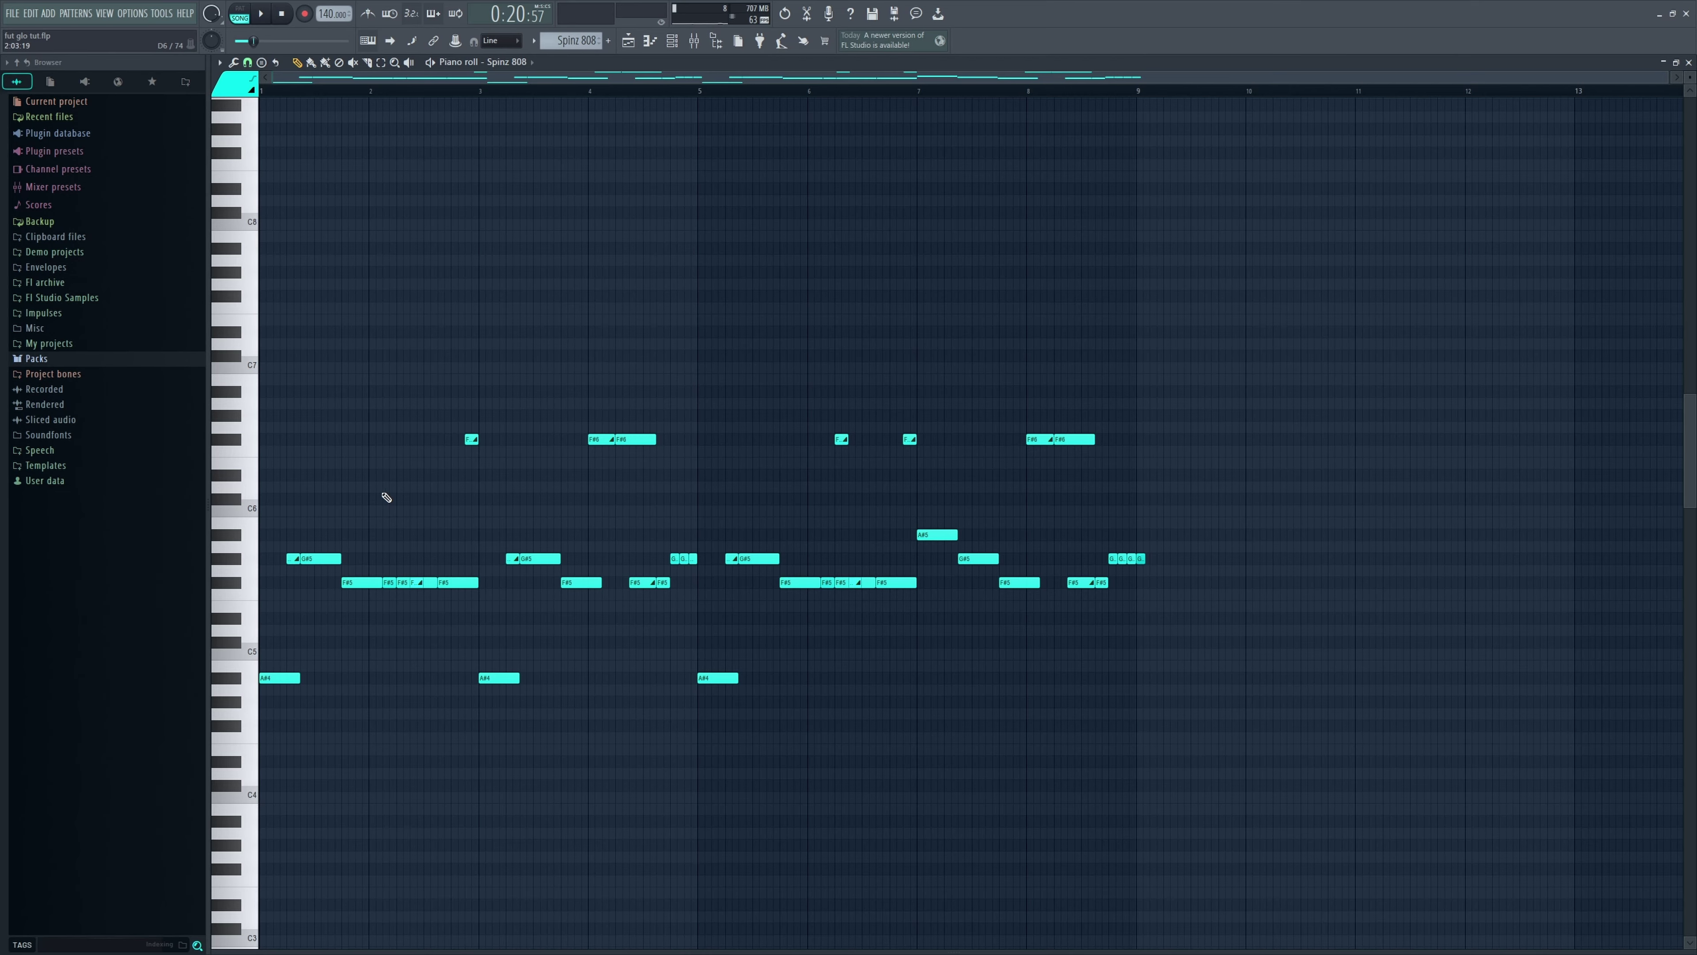
{"action": "scroll", "coordinate": [291, 497], "scroll_direction": "up", "scroll_amount": 4}
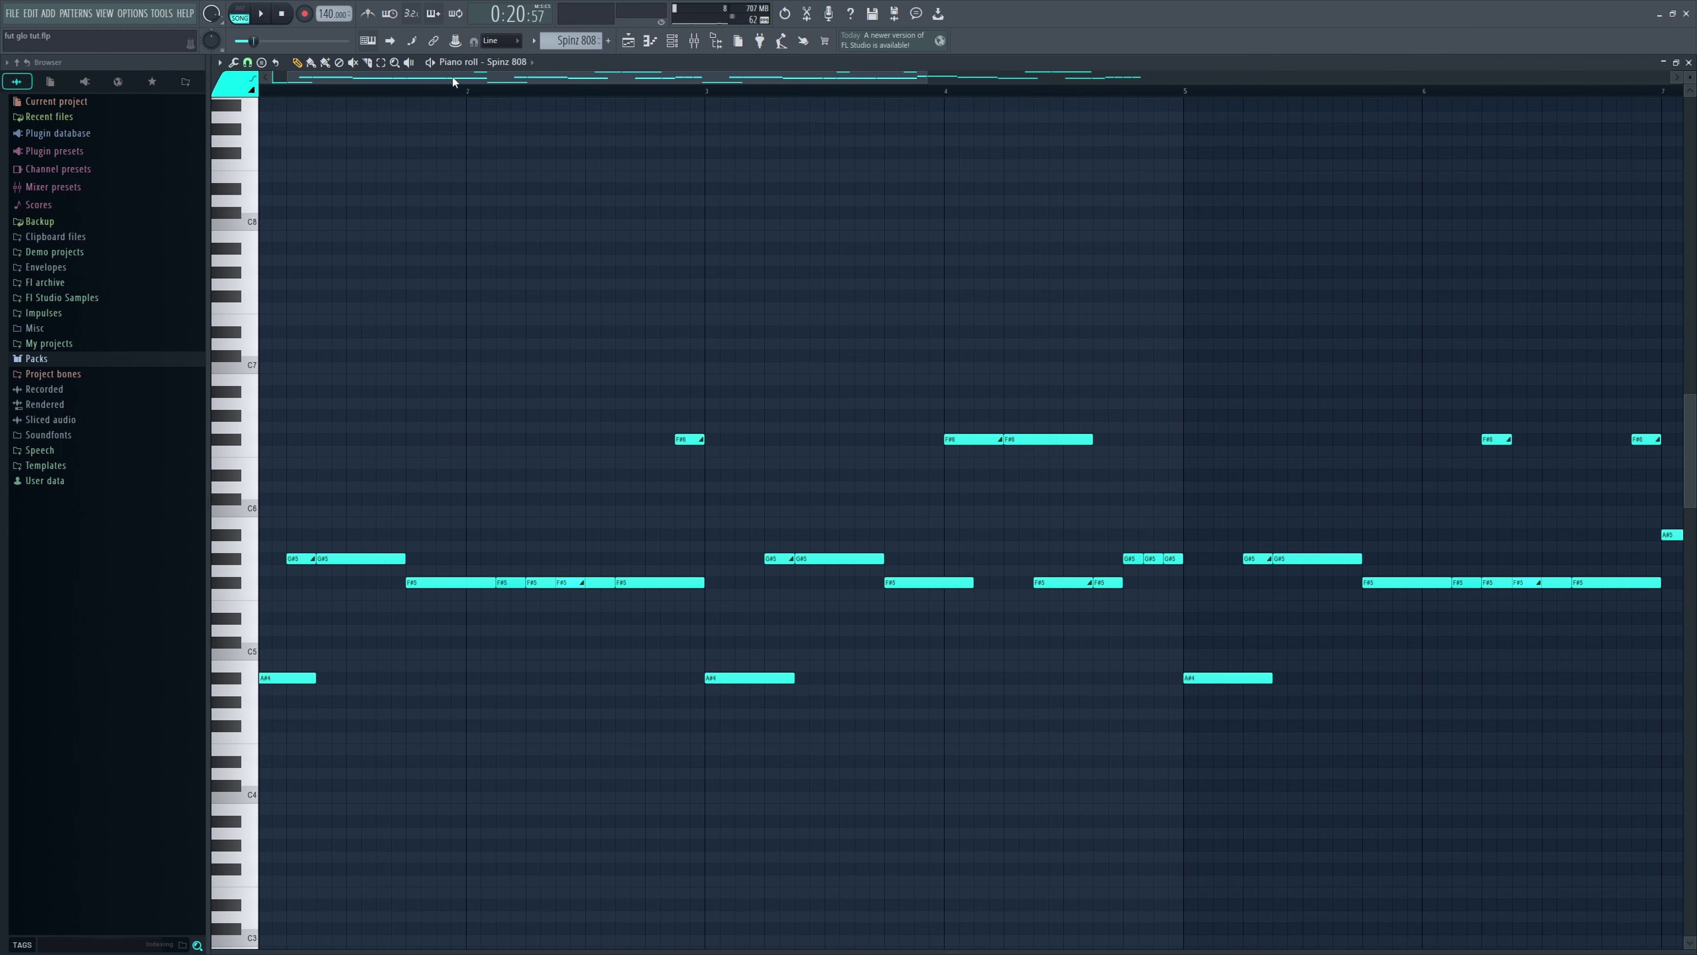
{"action": "left_click_drag", "start_coordinate": [559, 80], "coordinate": [1163, 83]}
{"action": "left_click_drag", "start_coordinate": [1120, 482], "coordinate": [1003, 573]}
{"action": "left_click_drag", "start_coordinate": [1003, 573], "coordinate": [973, 581]}
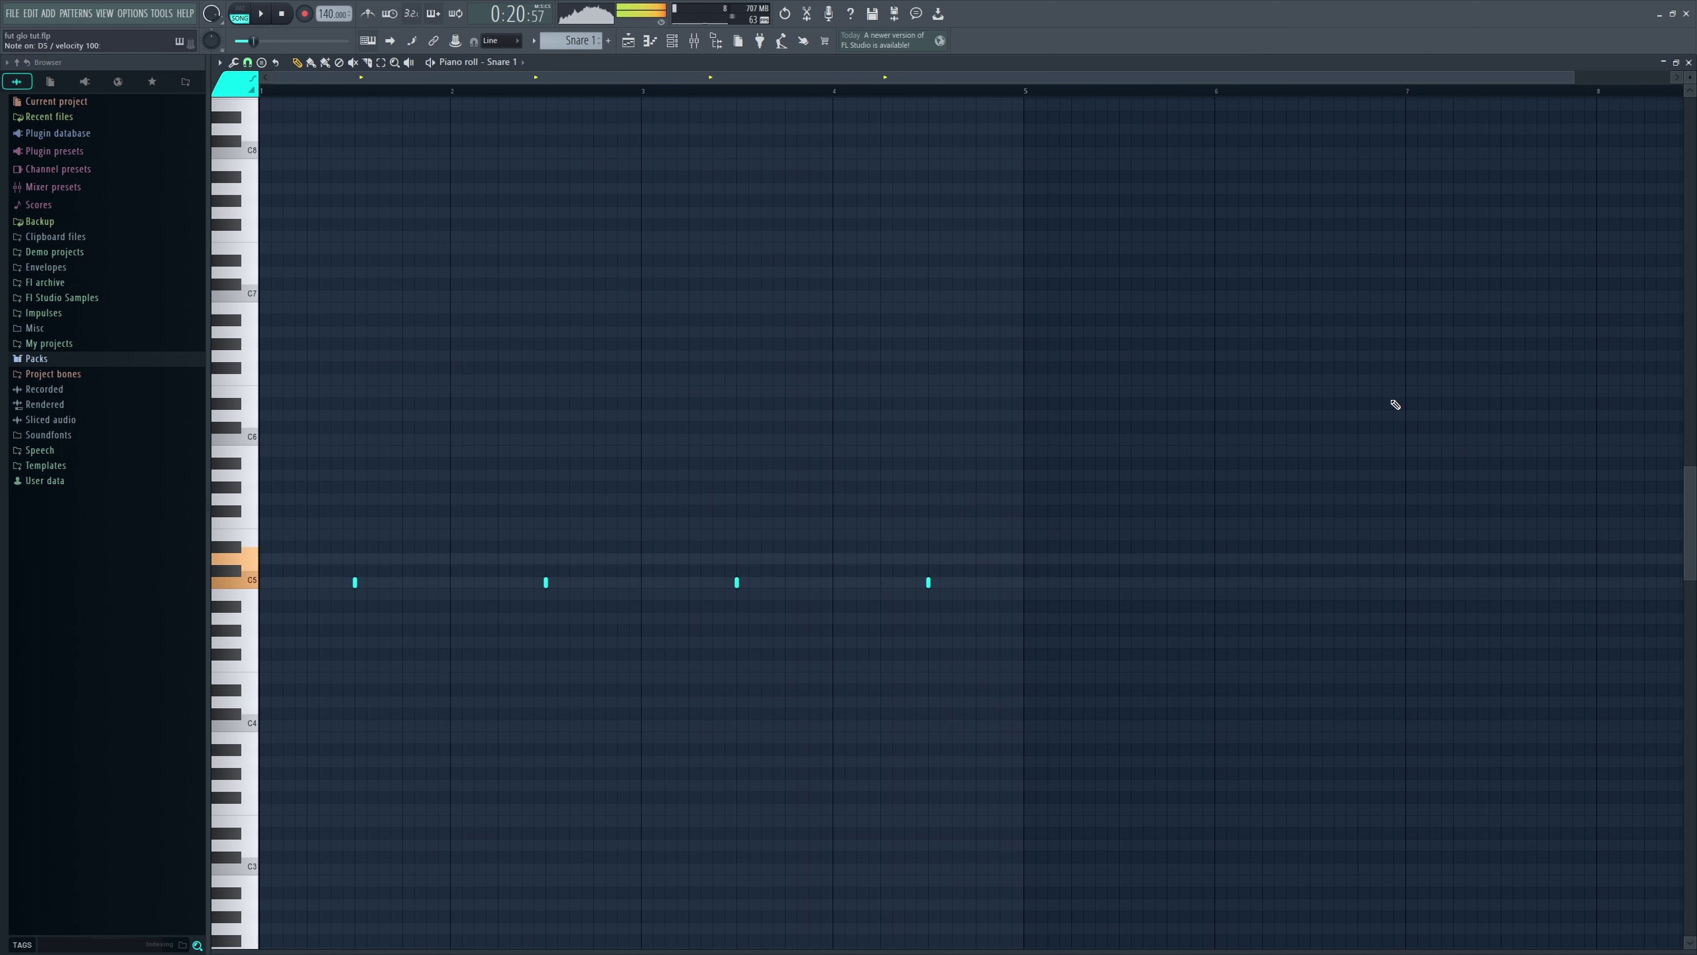
- Play the Snare 1 pattern and the hi-hat pattern with its rolls in the piano roll
{"action": "key", "text": "space"}
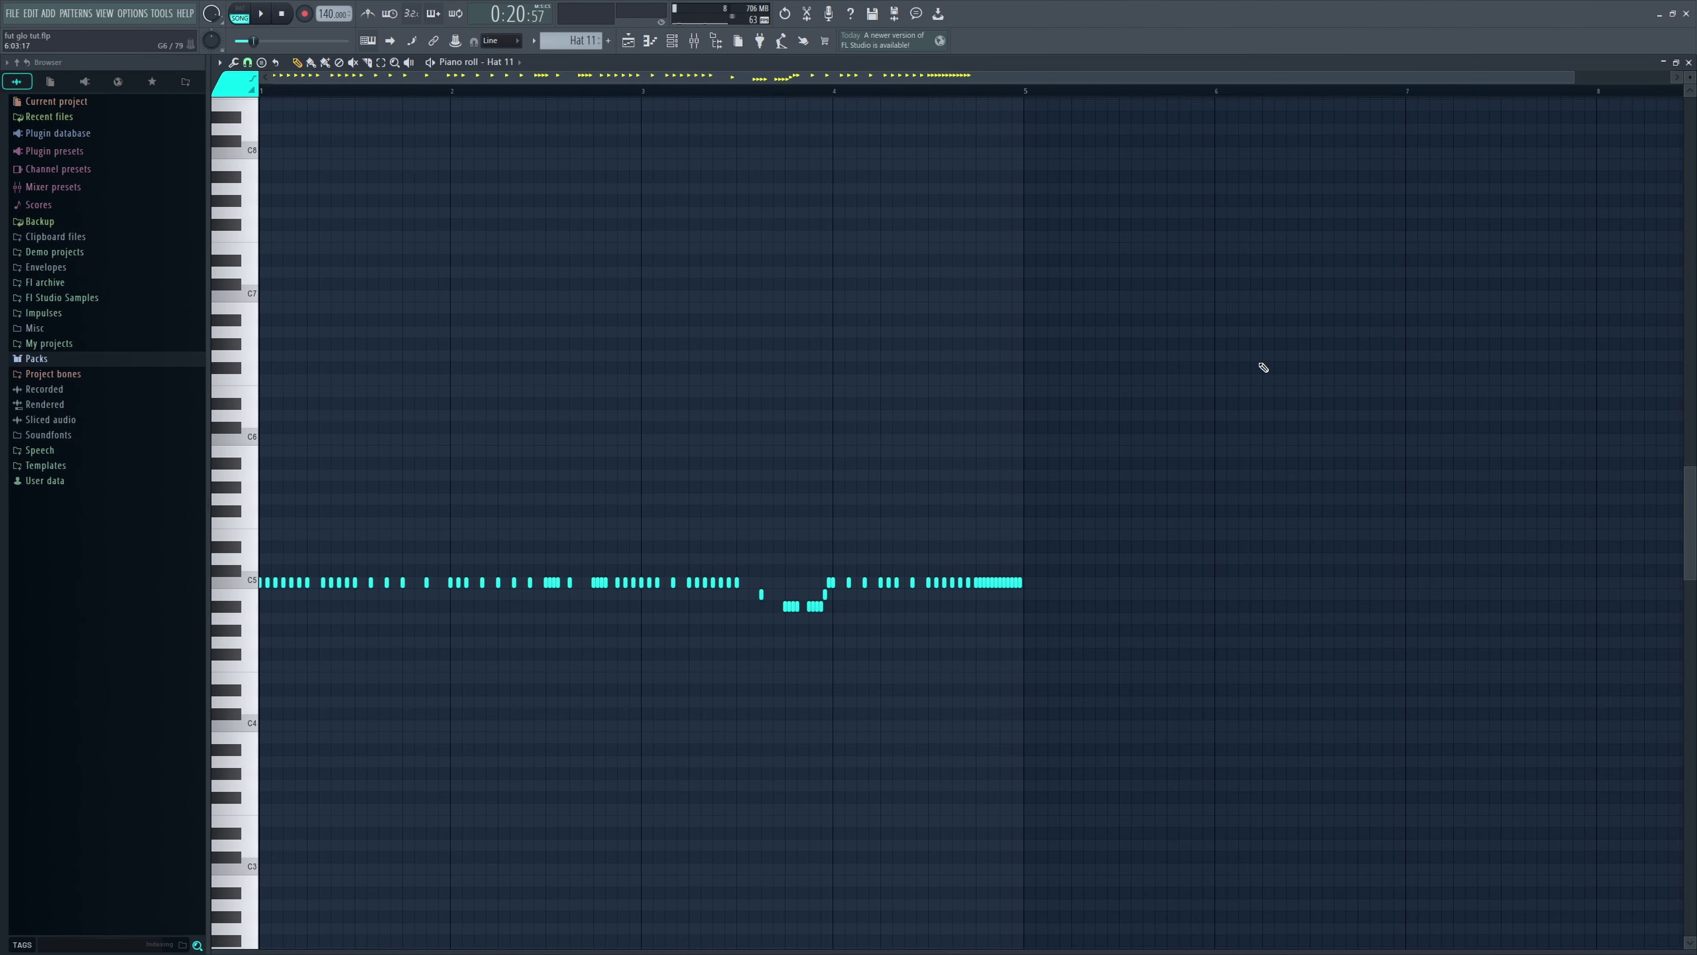
{"action": "left_click_drag", "start_coordinate": [1445, 447], "coordinate": [5, 789]}
{"action": "left_click", "coordinate": [1265, 342], "text": "ctrl"}
{"action": "key", "text": "space"}
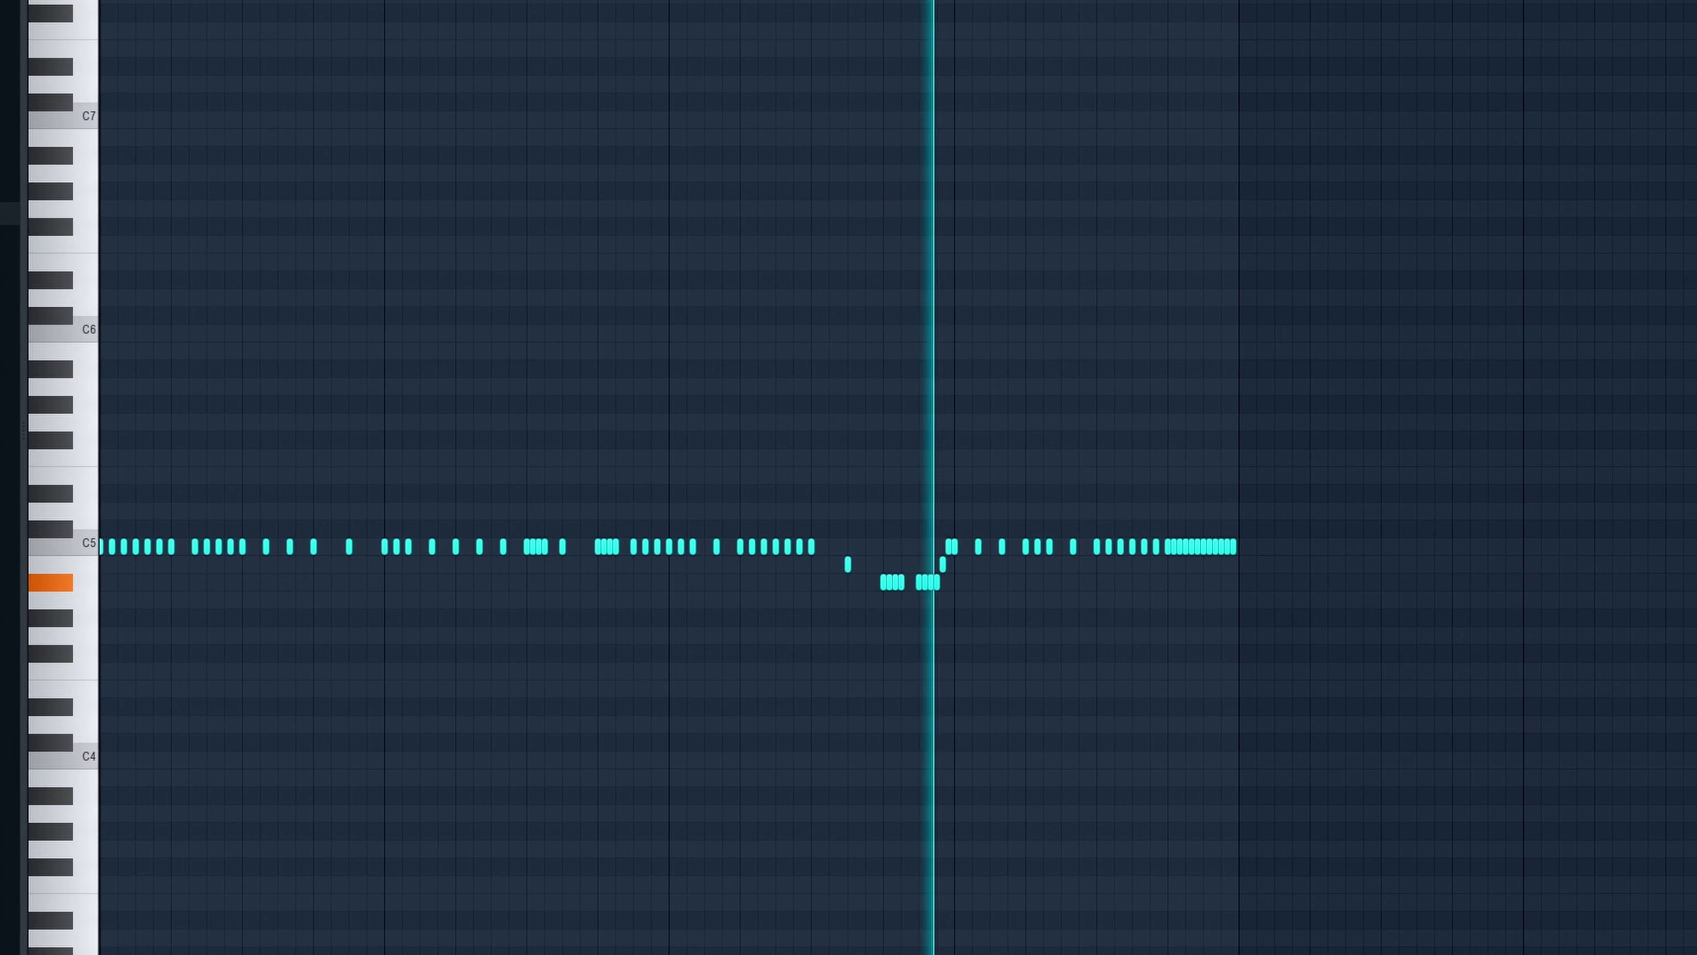
{"action": "key", "text": "space"}
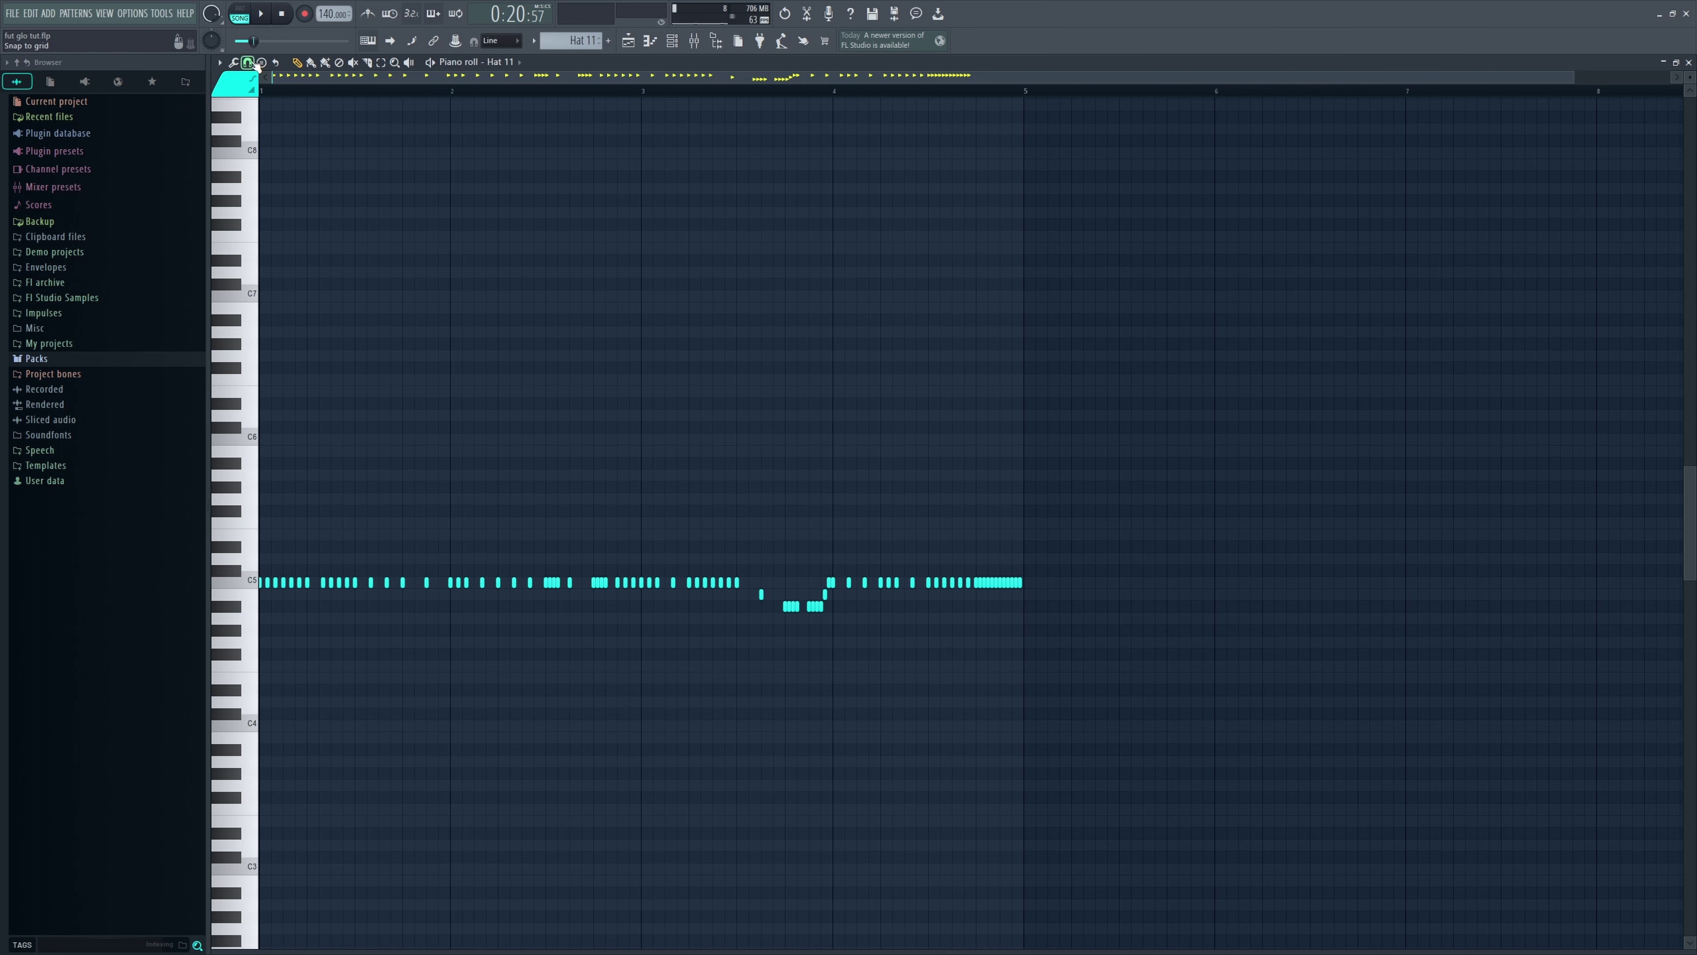
- Play the GO TO CRASH 1 pattern and the remaining percussion patterns, ending with Young_Chop_Hit
{"action": "left_click", "coordinate": [247, 63]}
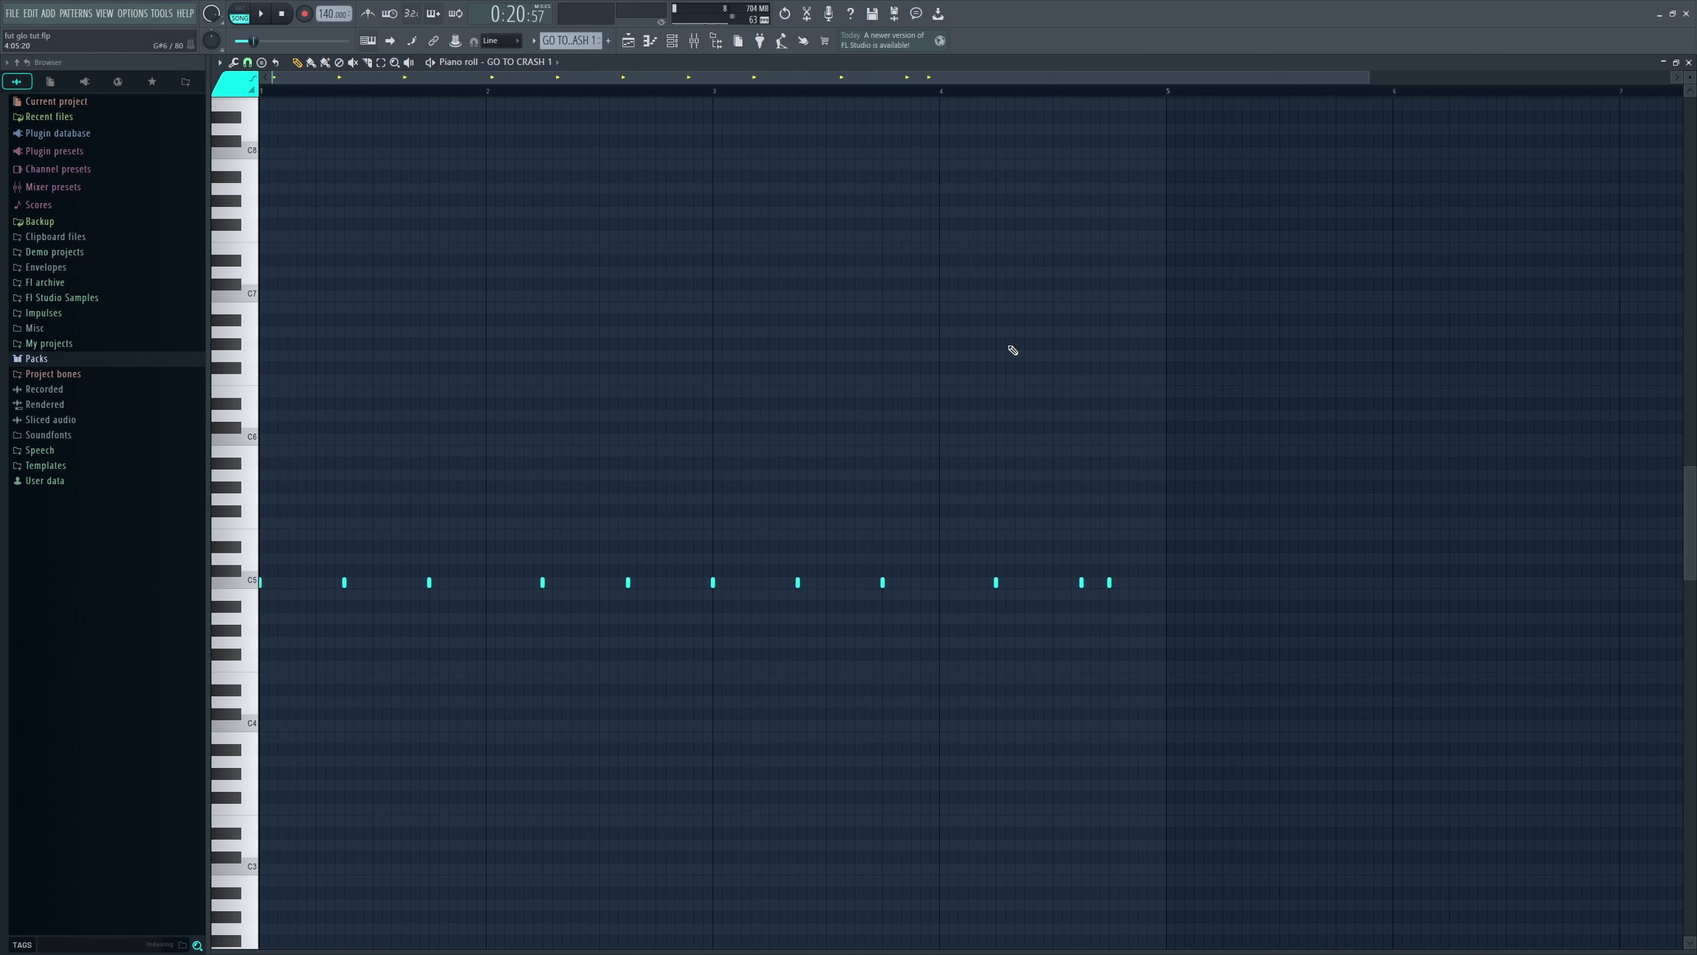
{"action": "key", "text": "space"}
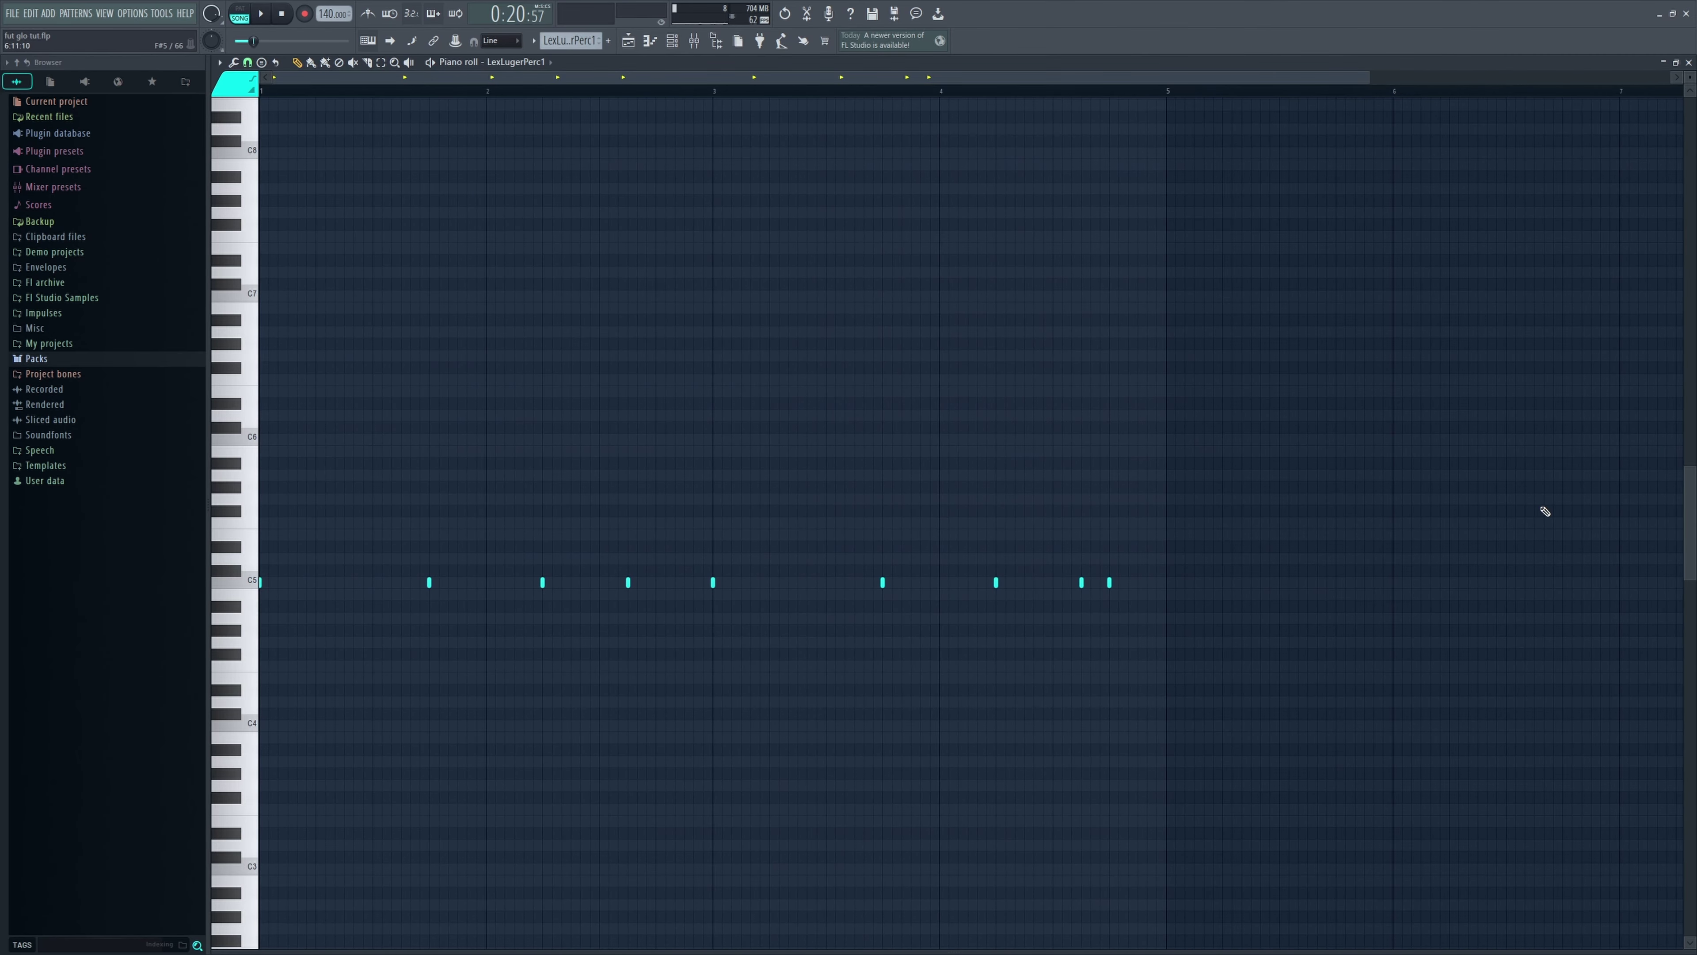
{"action": "key", "text": "space"}
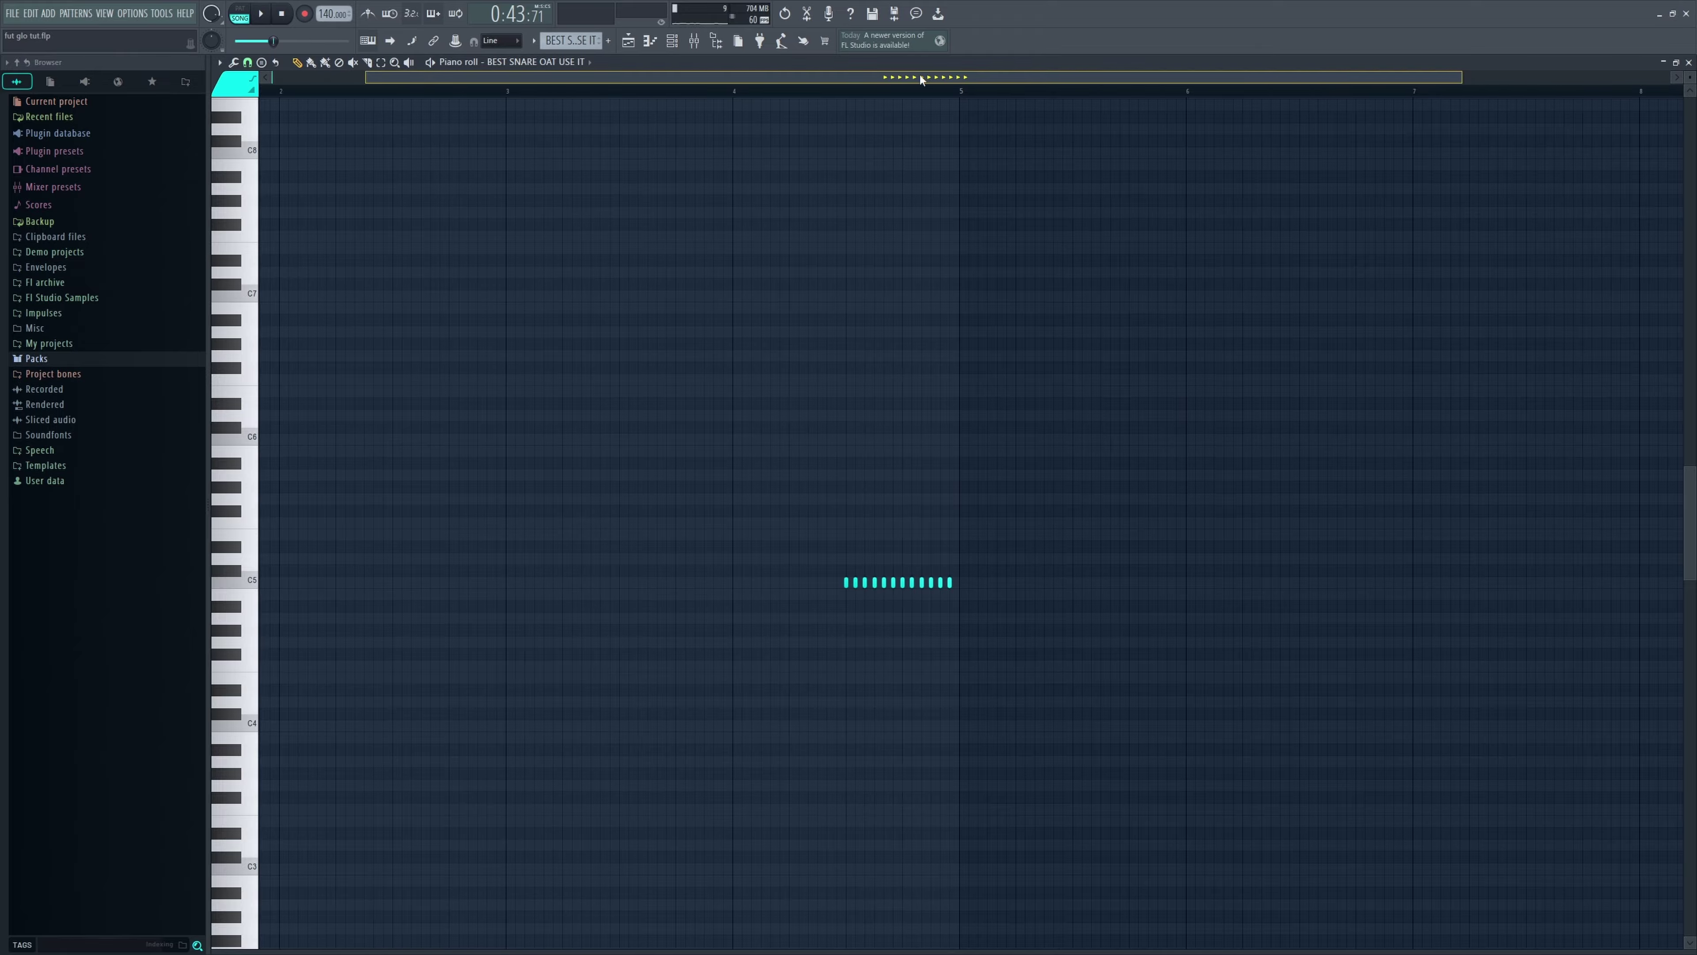
{"action": "left_click_drag", "start_coordinate": [920, 77], "coordinate": [828, 78]}
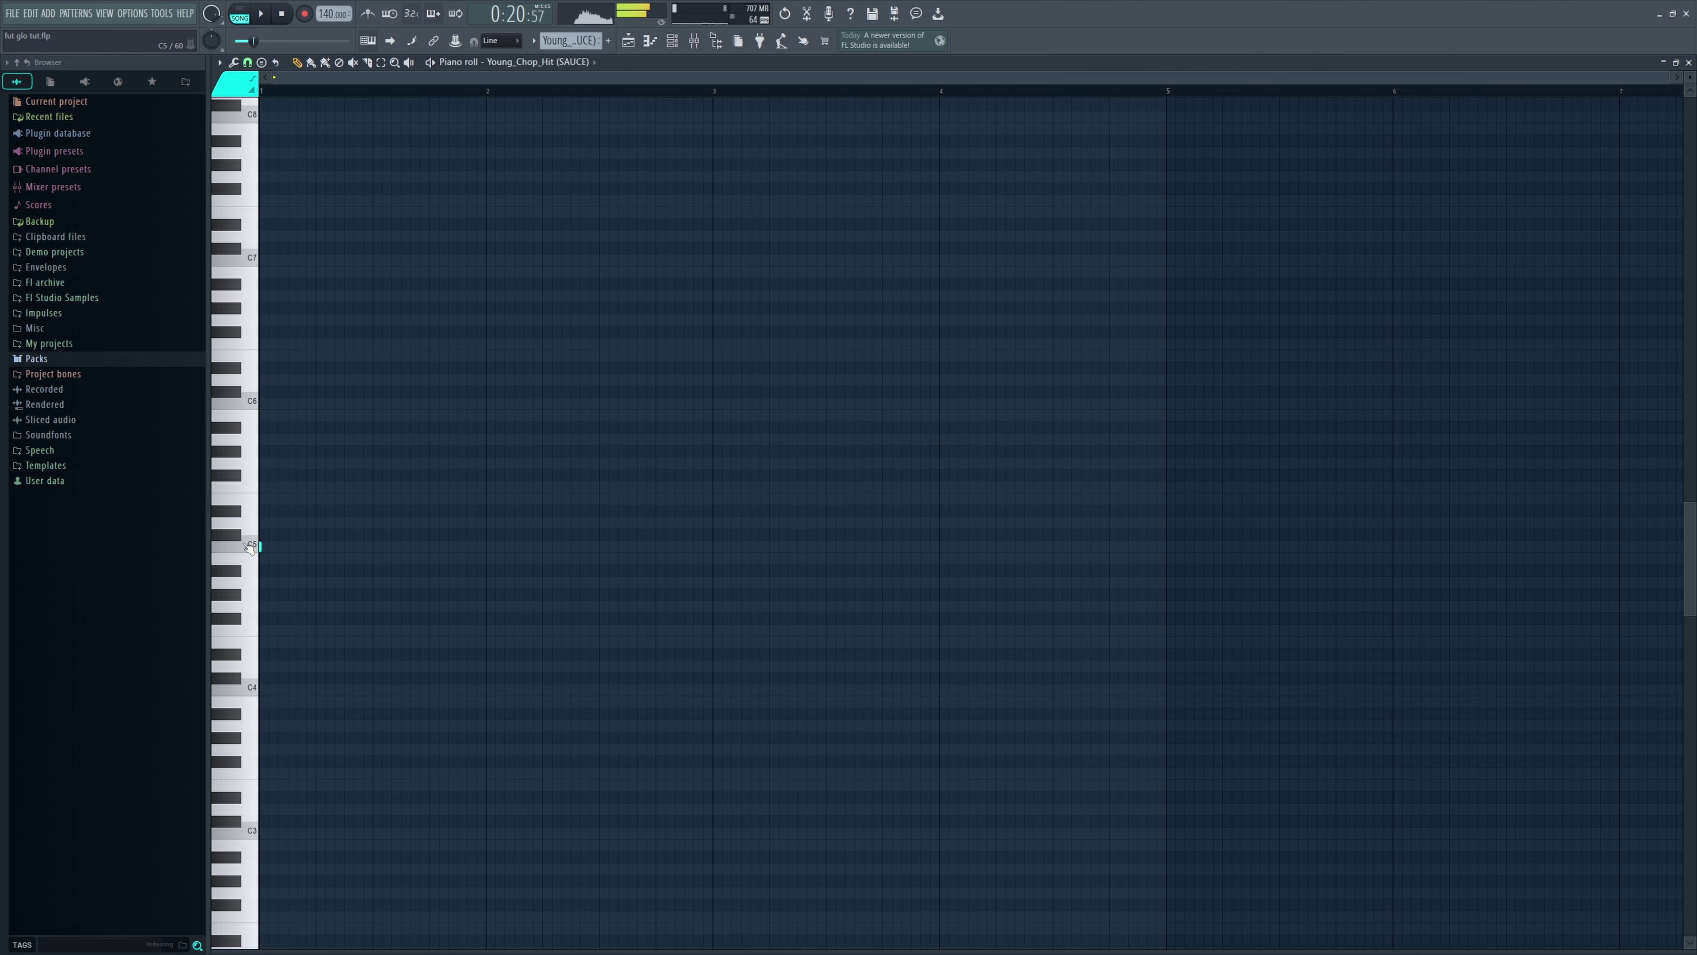
{"action": "key", "text": "space"}
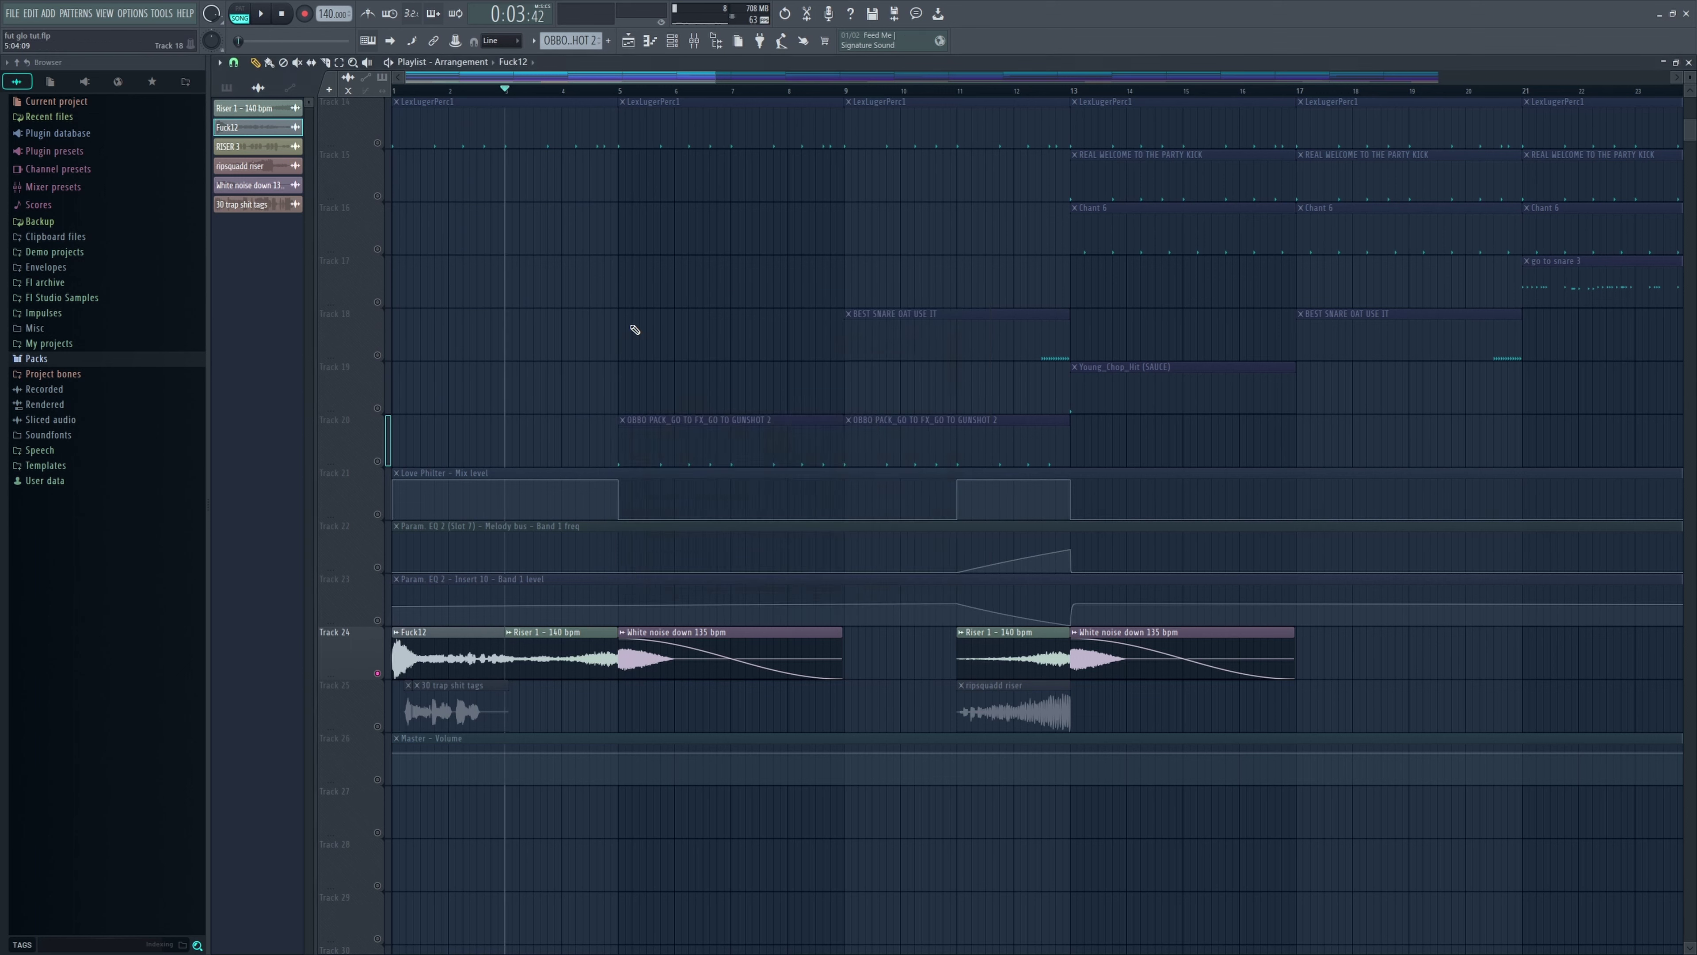
- Play the sound-effect clips on Track 24 and the soloed tag and riser clips on Track 25 in the Playlist
{"action": "key", "text": "space"}
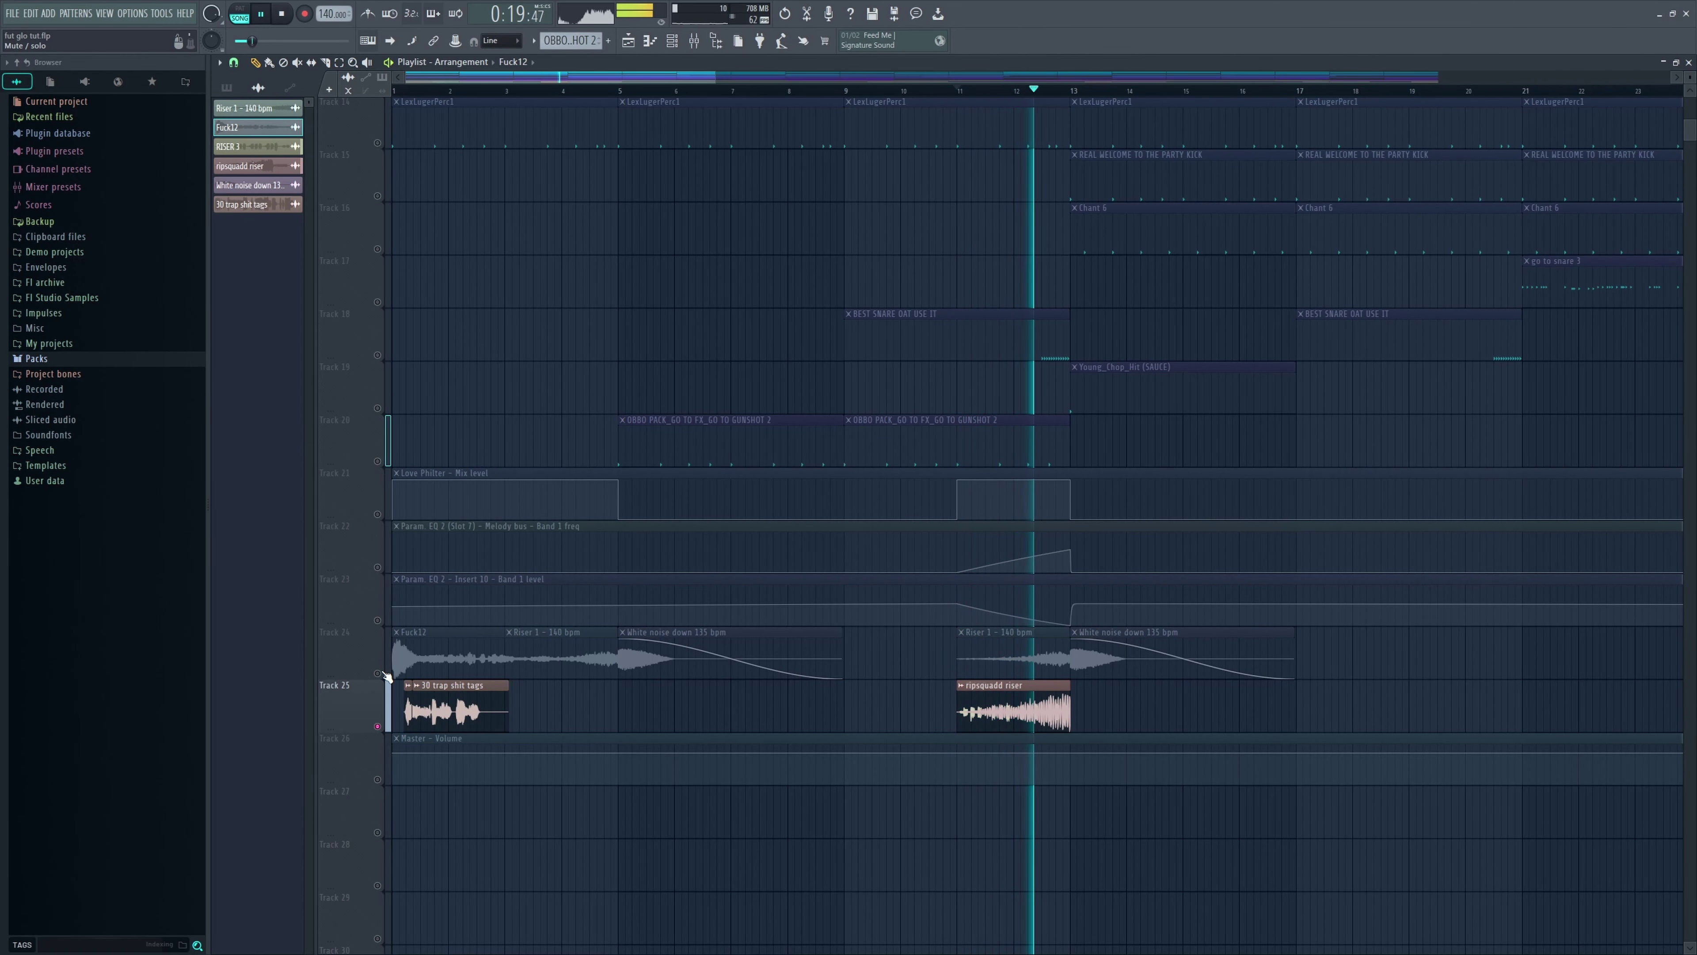
{"action": "key", "text": "space"}
{"action": "scroll", "coordinate": [851, 210], "scroll_direction": "down", "scroll_amount": 2}
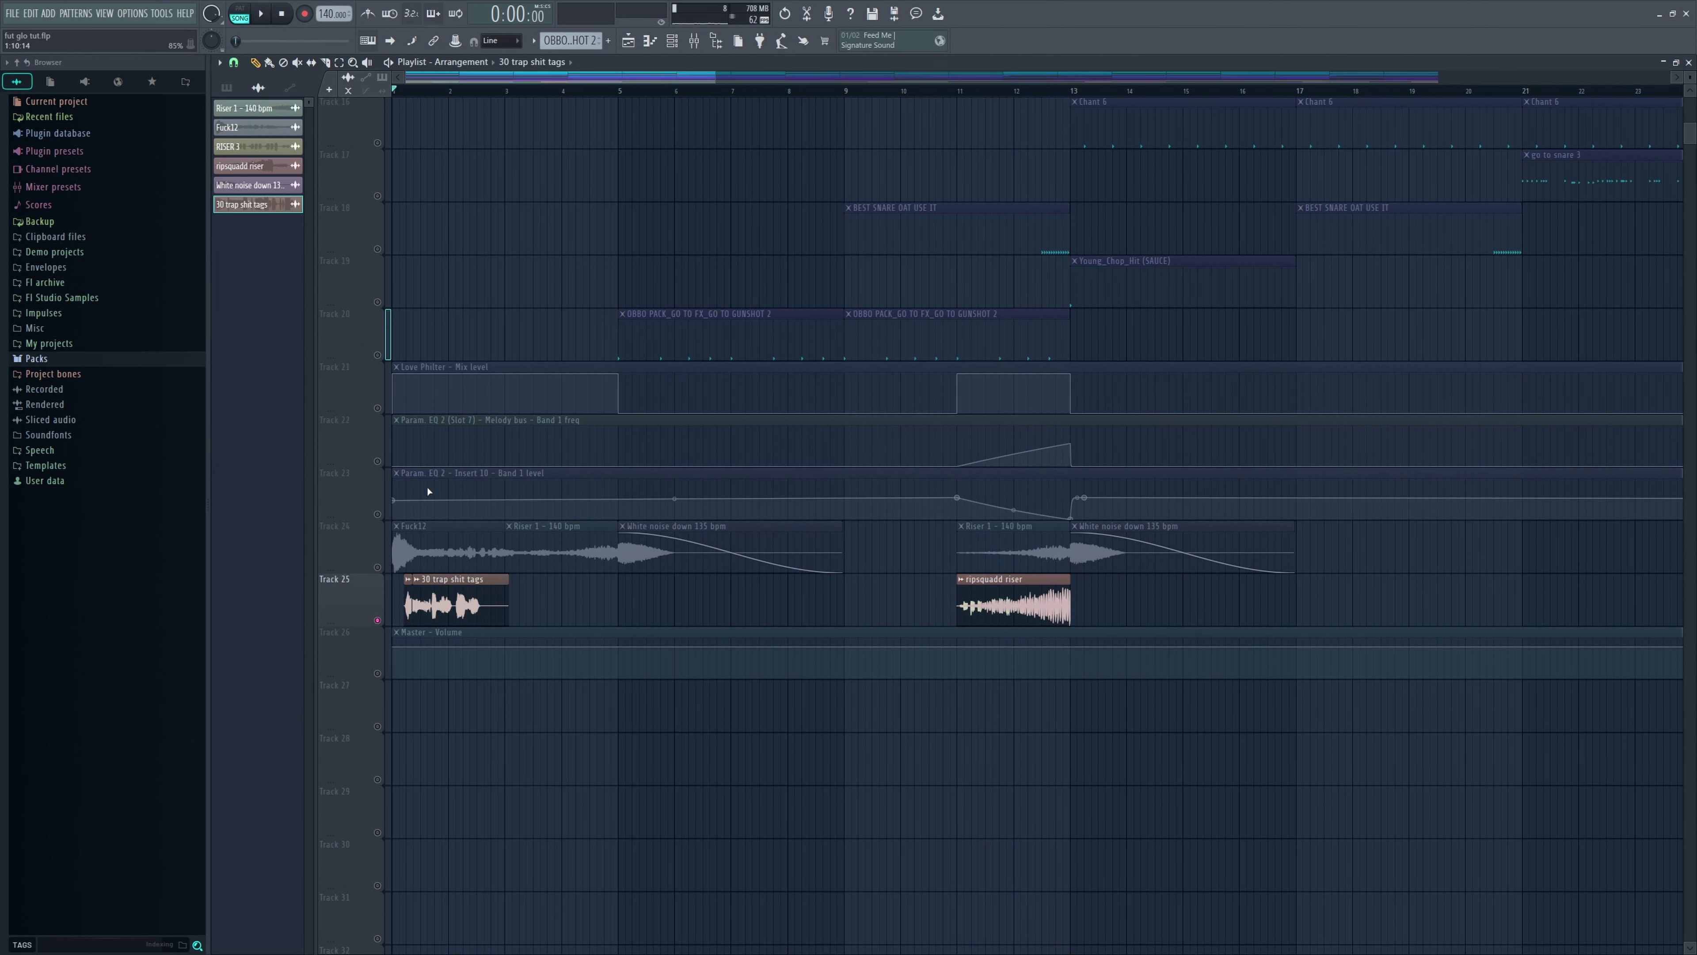
{"action": "key", "text": "space"}
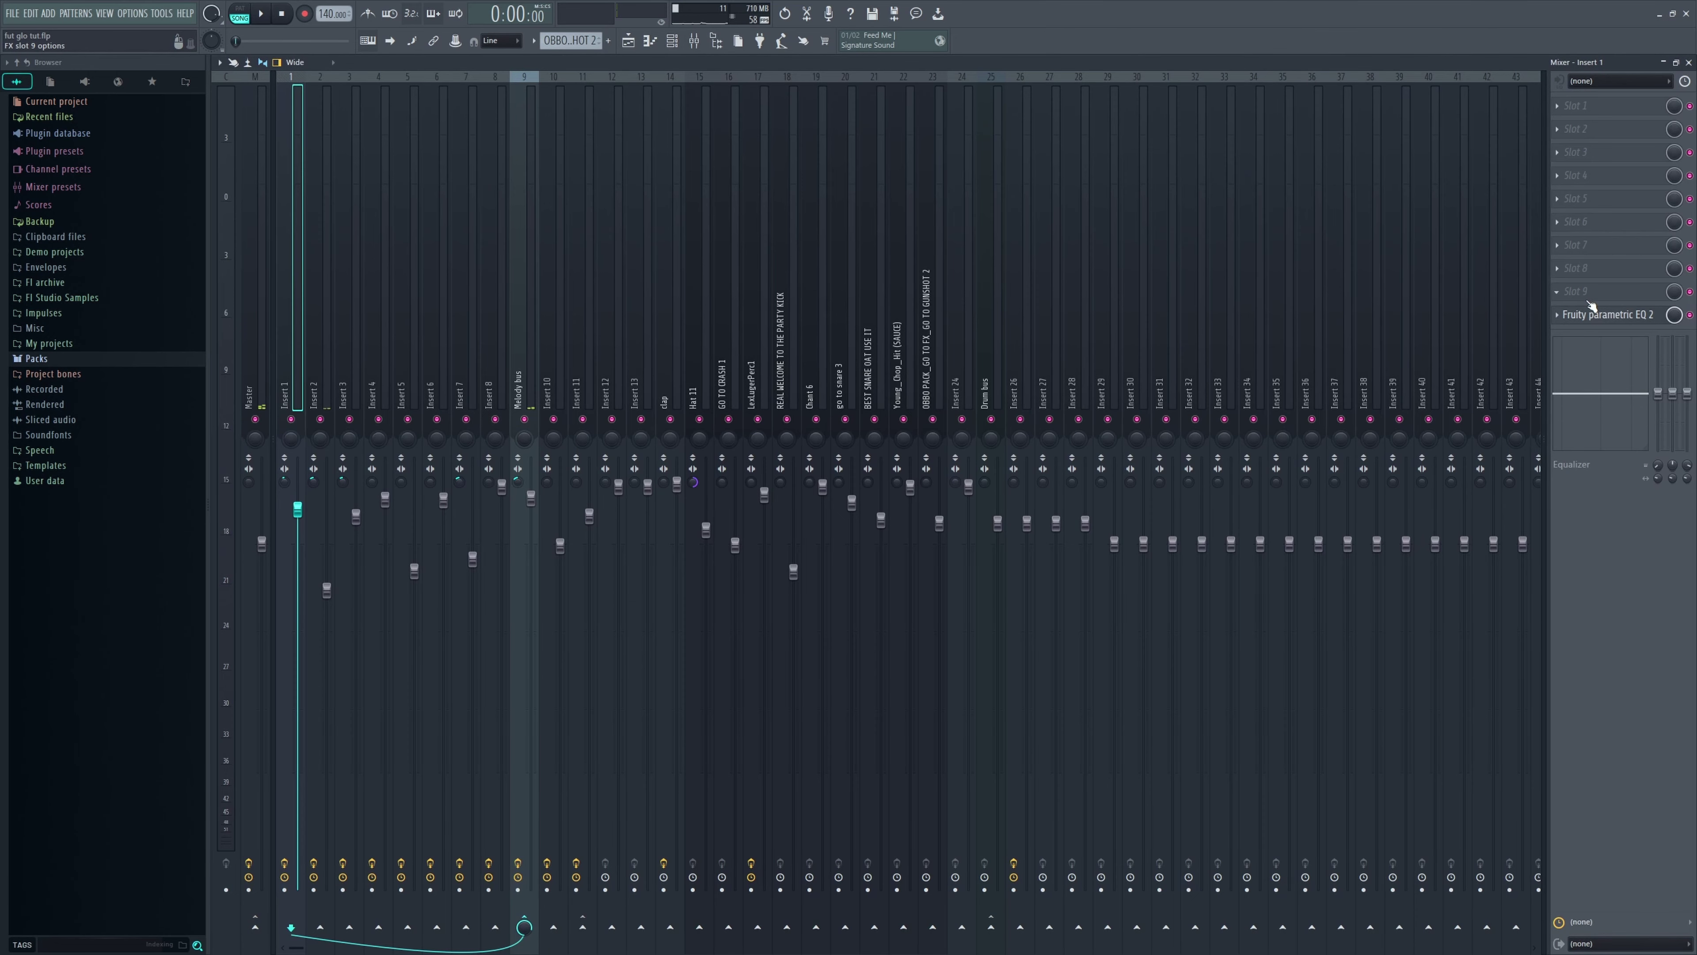
- Open Fruity parametric EQ 2 on Insert 1 in the Mixer, examine its low-cut curve and play the track
{"action": "left_click", "coordinate": [1597, 316]}
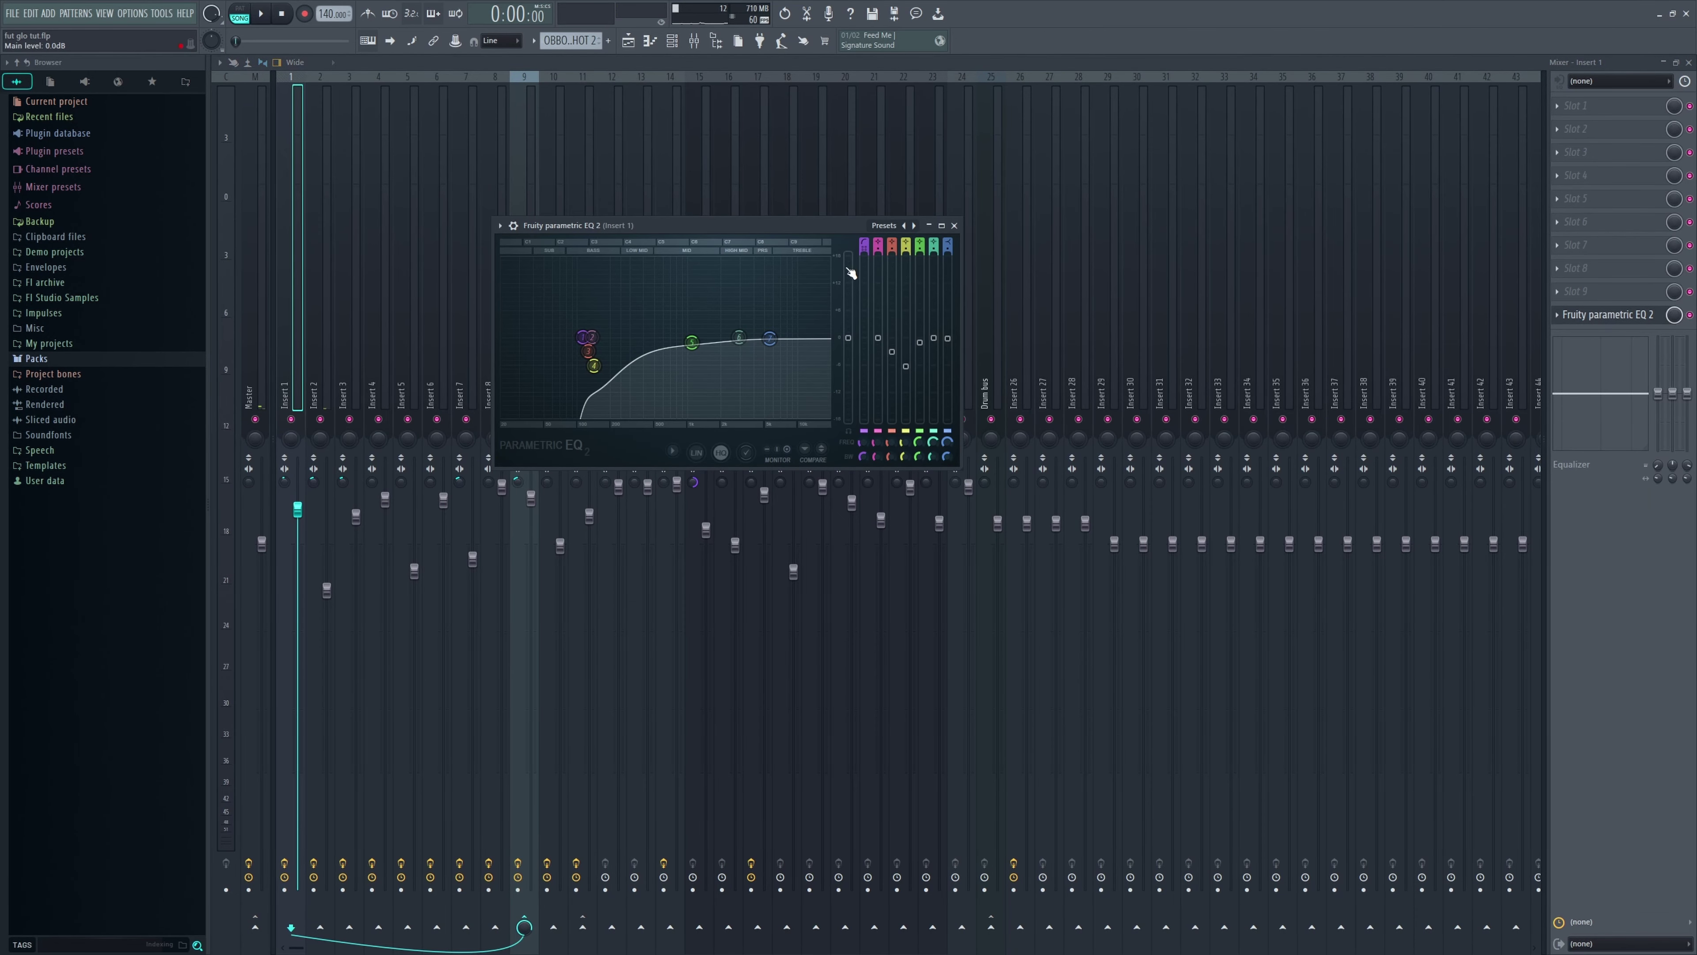
{"action": "left_click_drag", "start_coordinate": [838, 225], "coordinate": [896, 305]}
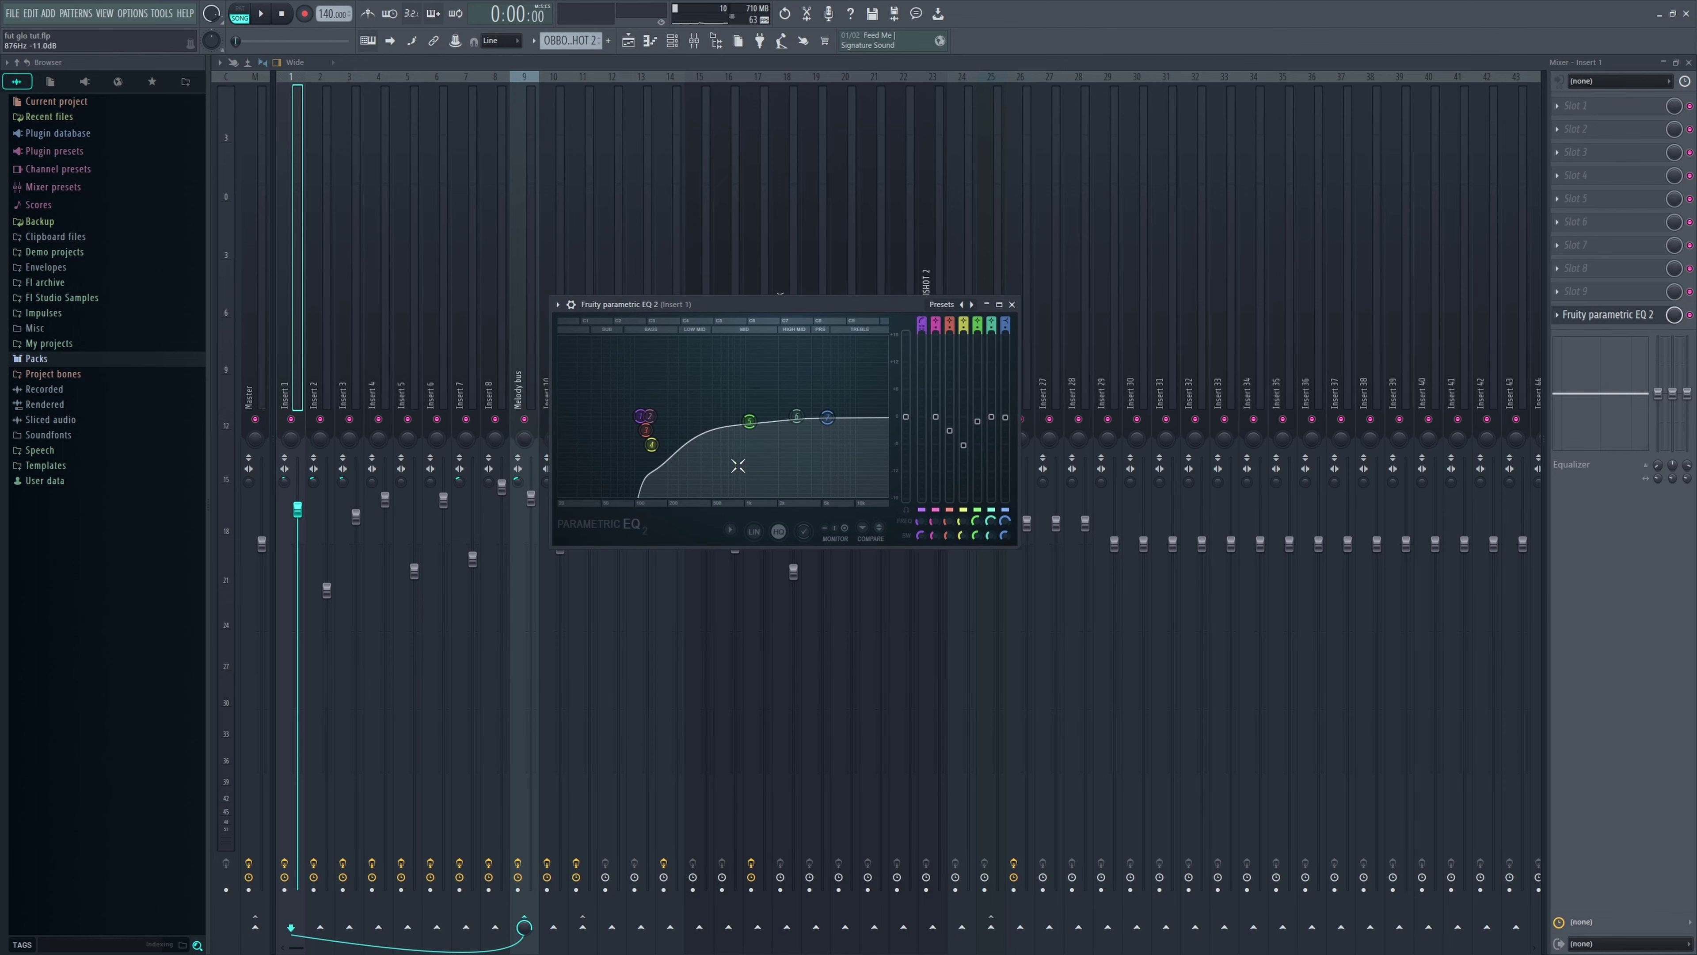
{"action": "key", "text": "space"}
{"action": "left_click", "coordinate": [1625, 315]}
{"action": "left_click", "coordinate": [1625, 315]}
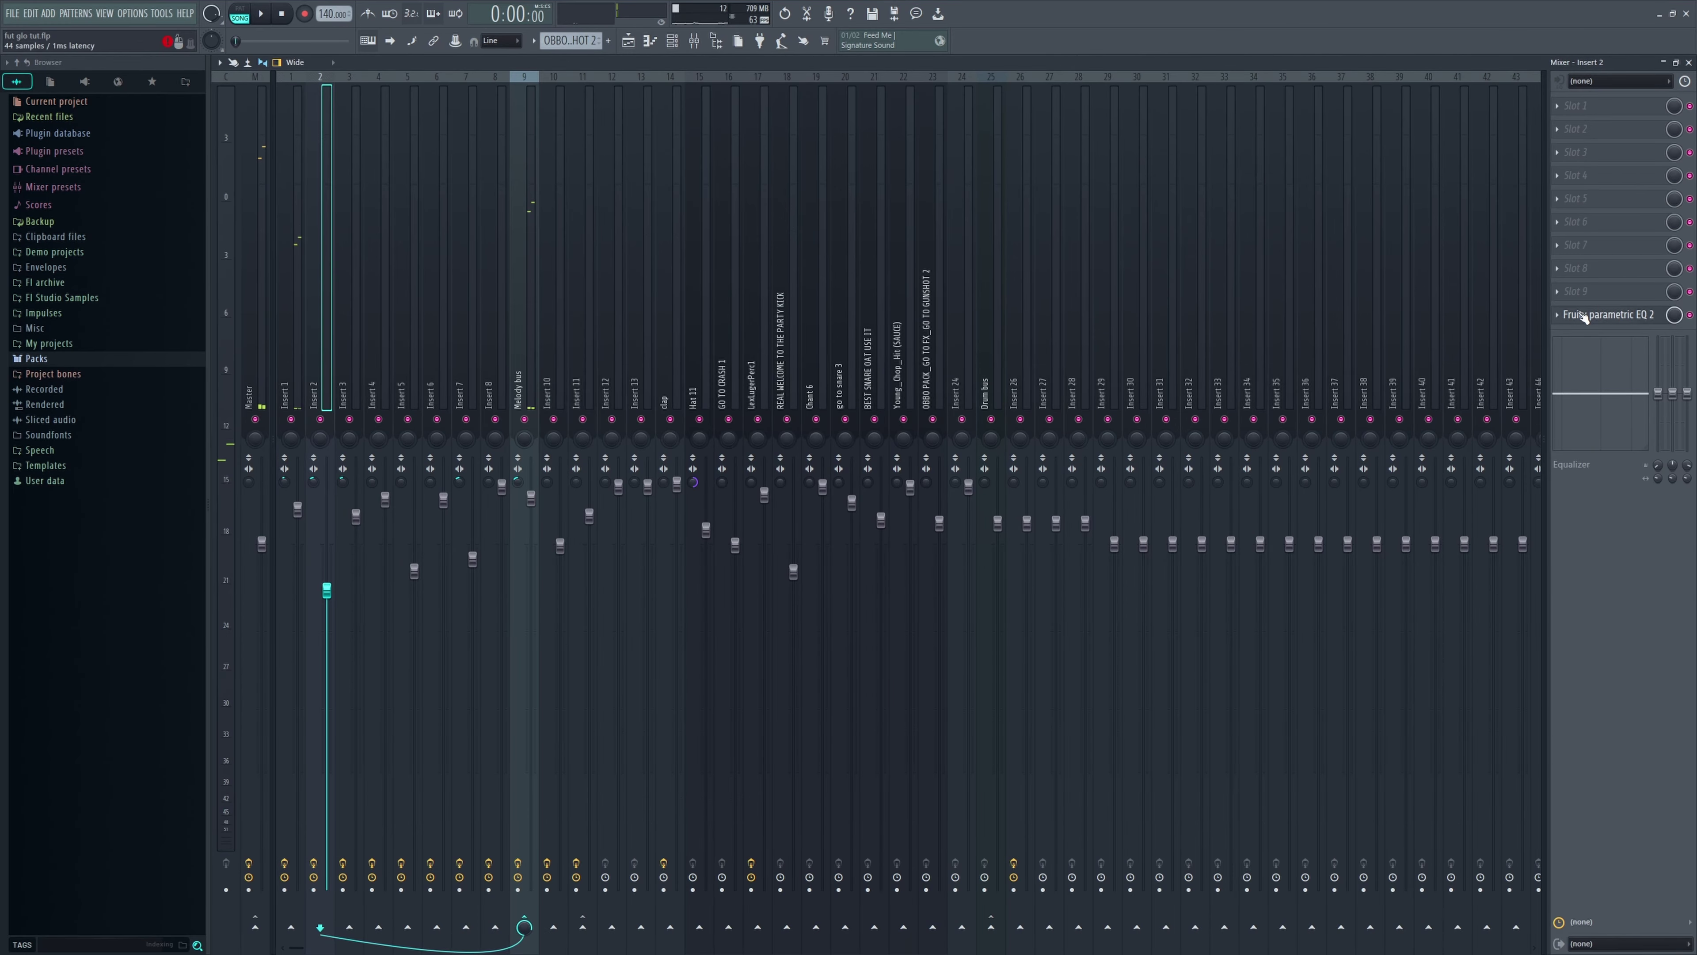
- Open Fruity parametric EQ 2 on Insert 2 and examine its curve
{"action": "left_click", "coordinate": [1584, 316]}
{"action": "left_click_drag", "start_coordinate": [602, 224], "coordinate": [870, 316]}
{"action": "left_click", "coordinate": [325, 403]}
- Review the EQ and ValhallaVintageVerb on Insert 3, play the sound while toggling the reverb, and select Insert 4
{"action": "left_click", "coordinate": [346, 403]}
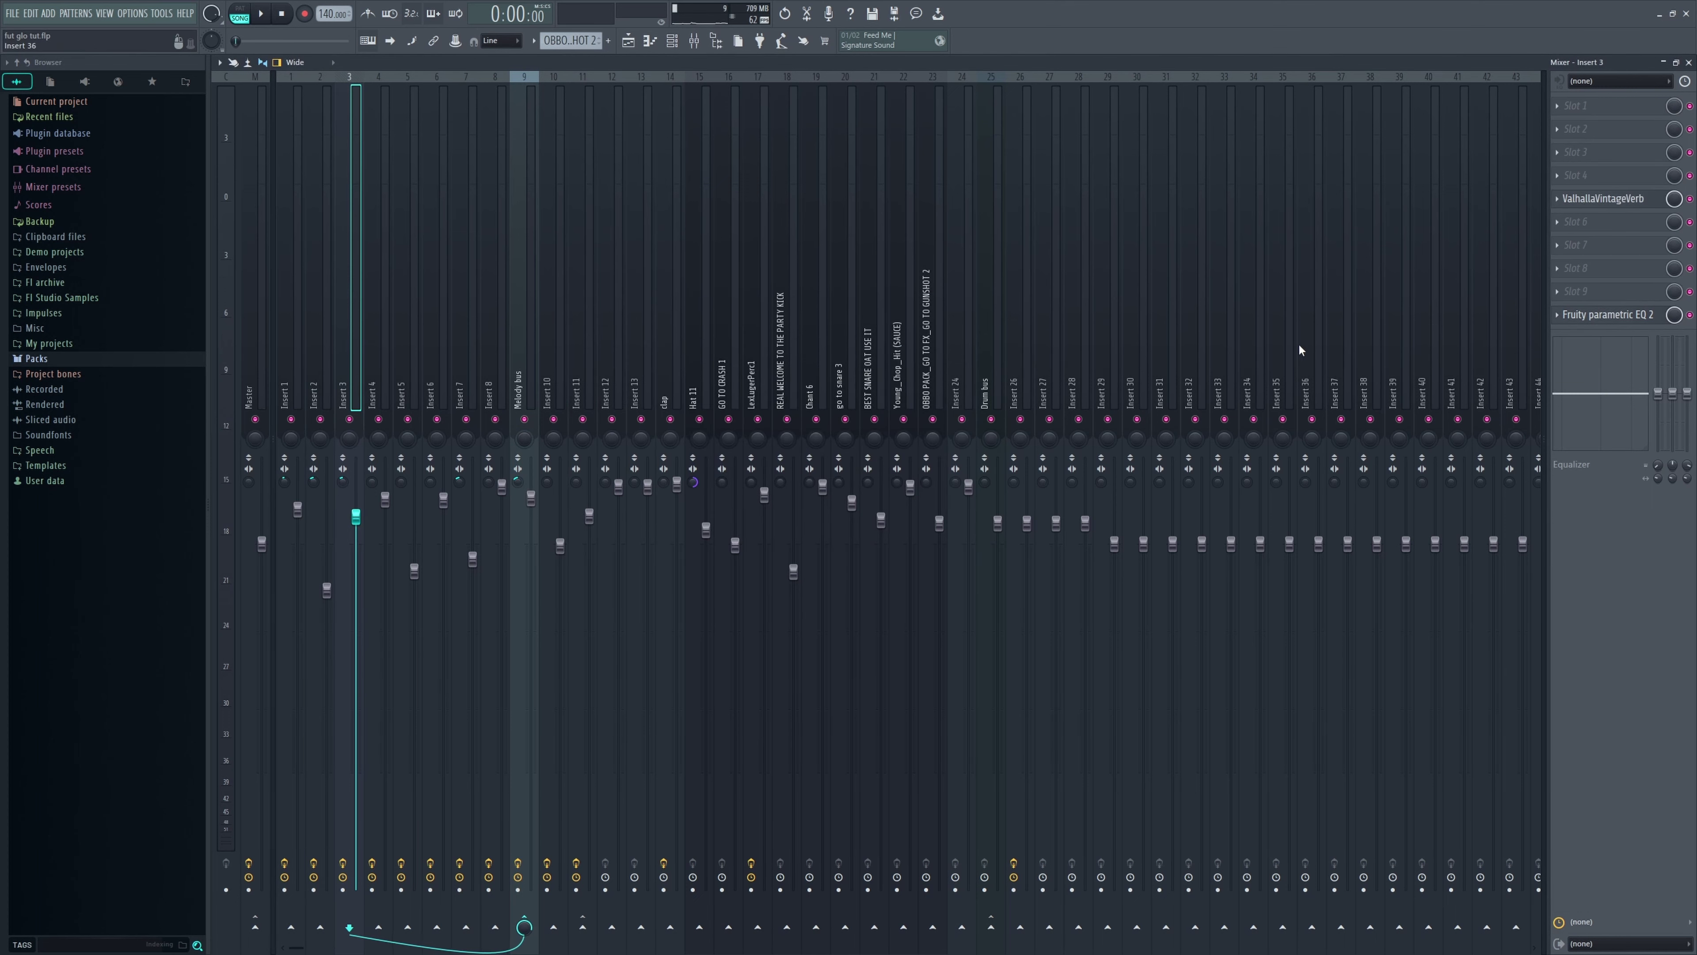
{"action": "left_click", "coordinate": [1638, 318]}
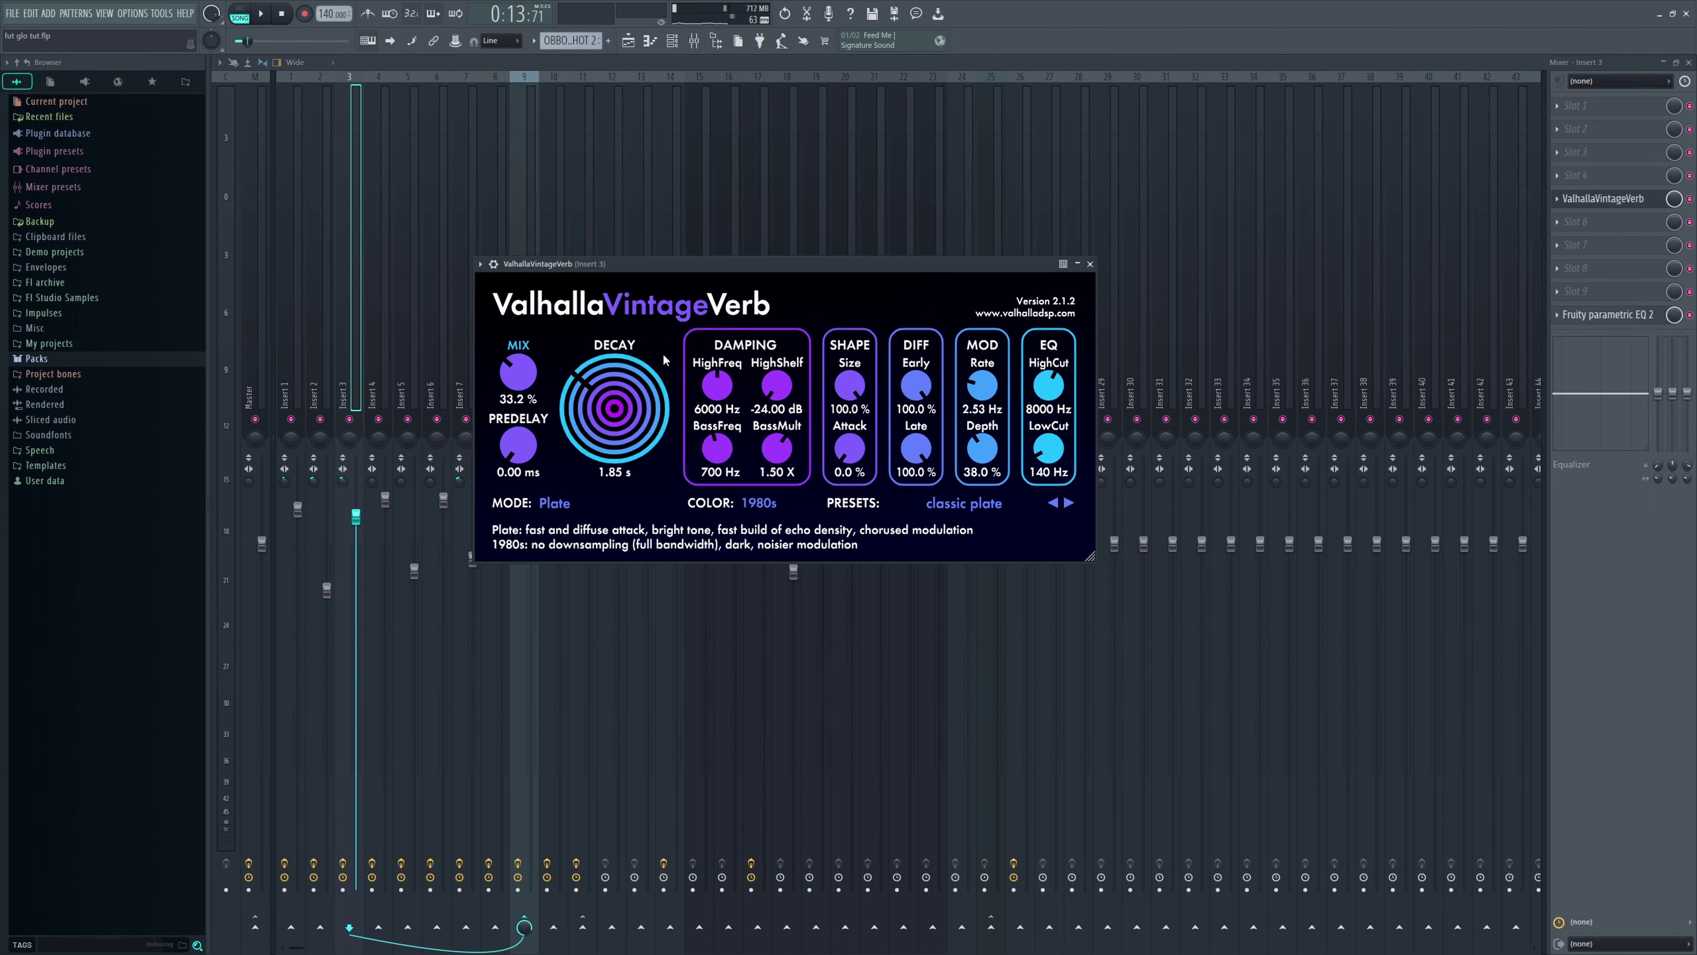
{"action": "left_click_drag", "start_coordinate": [770, 266], "coordinate": [809, 295]}
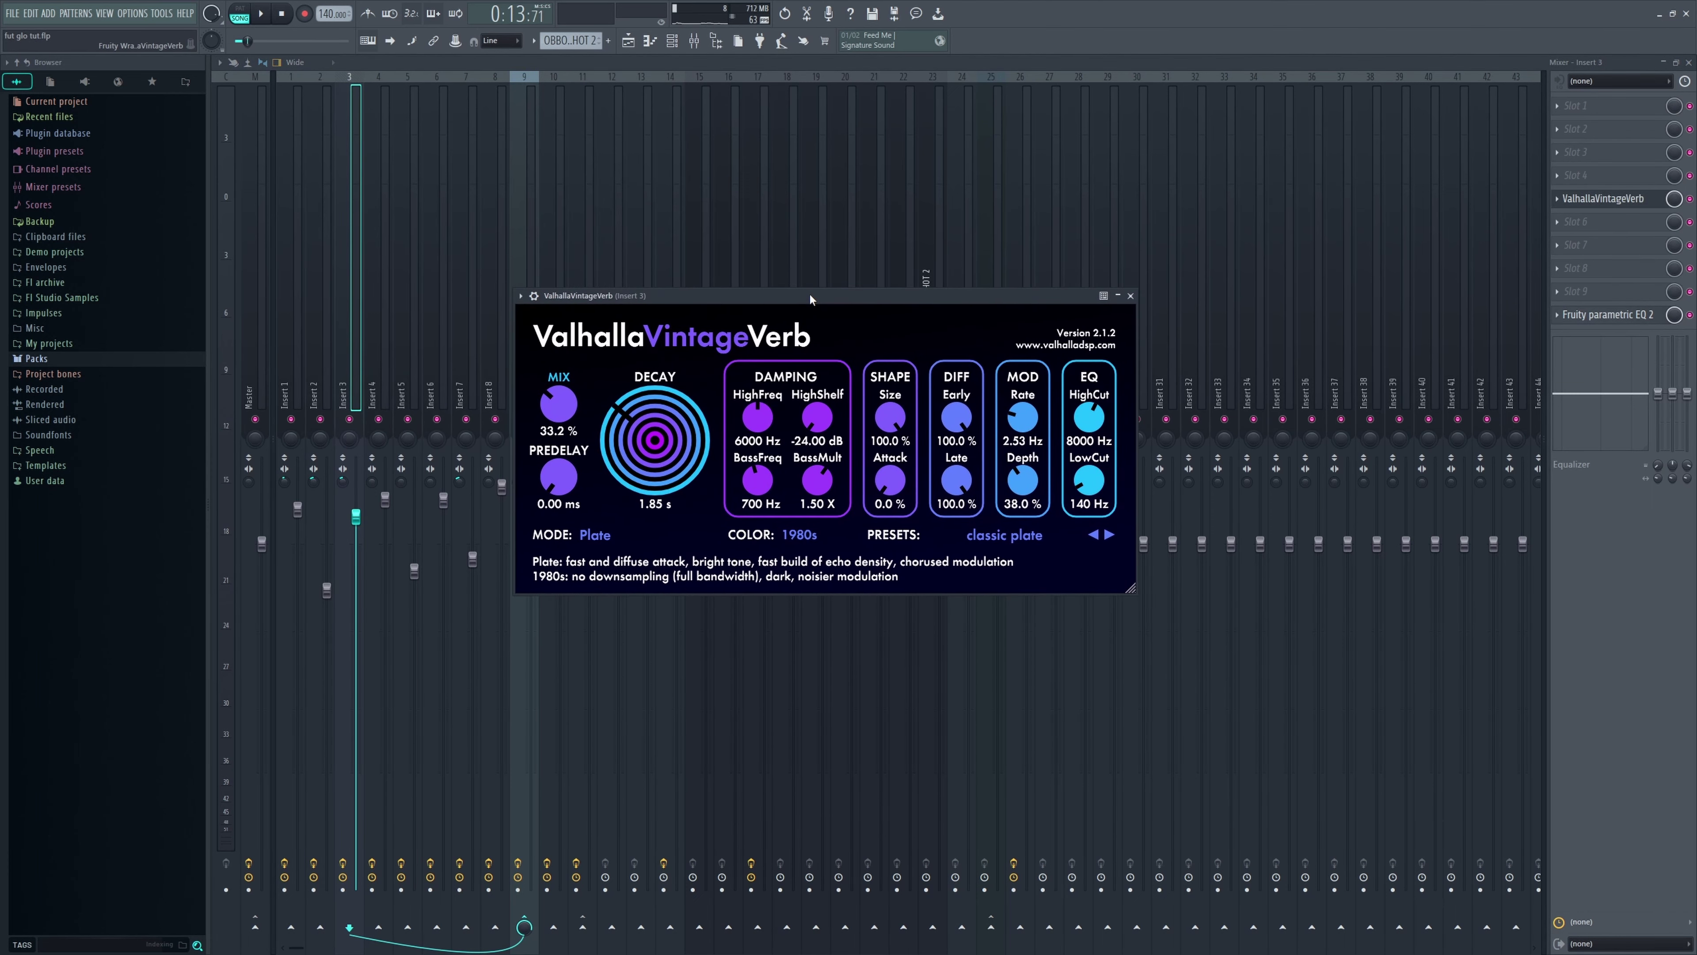
{"action": "key", "text": "space"}
{"action": "left_click", "coordinate": [1689, 199]}
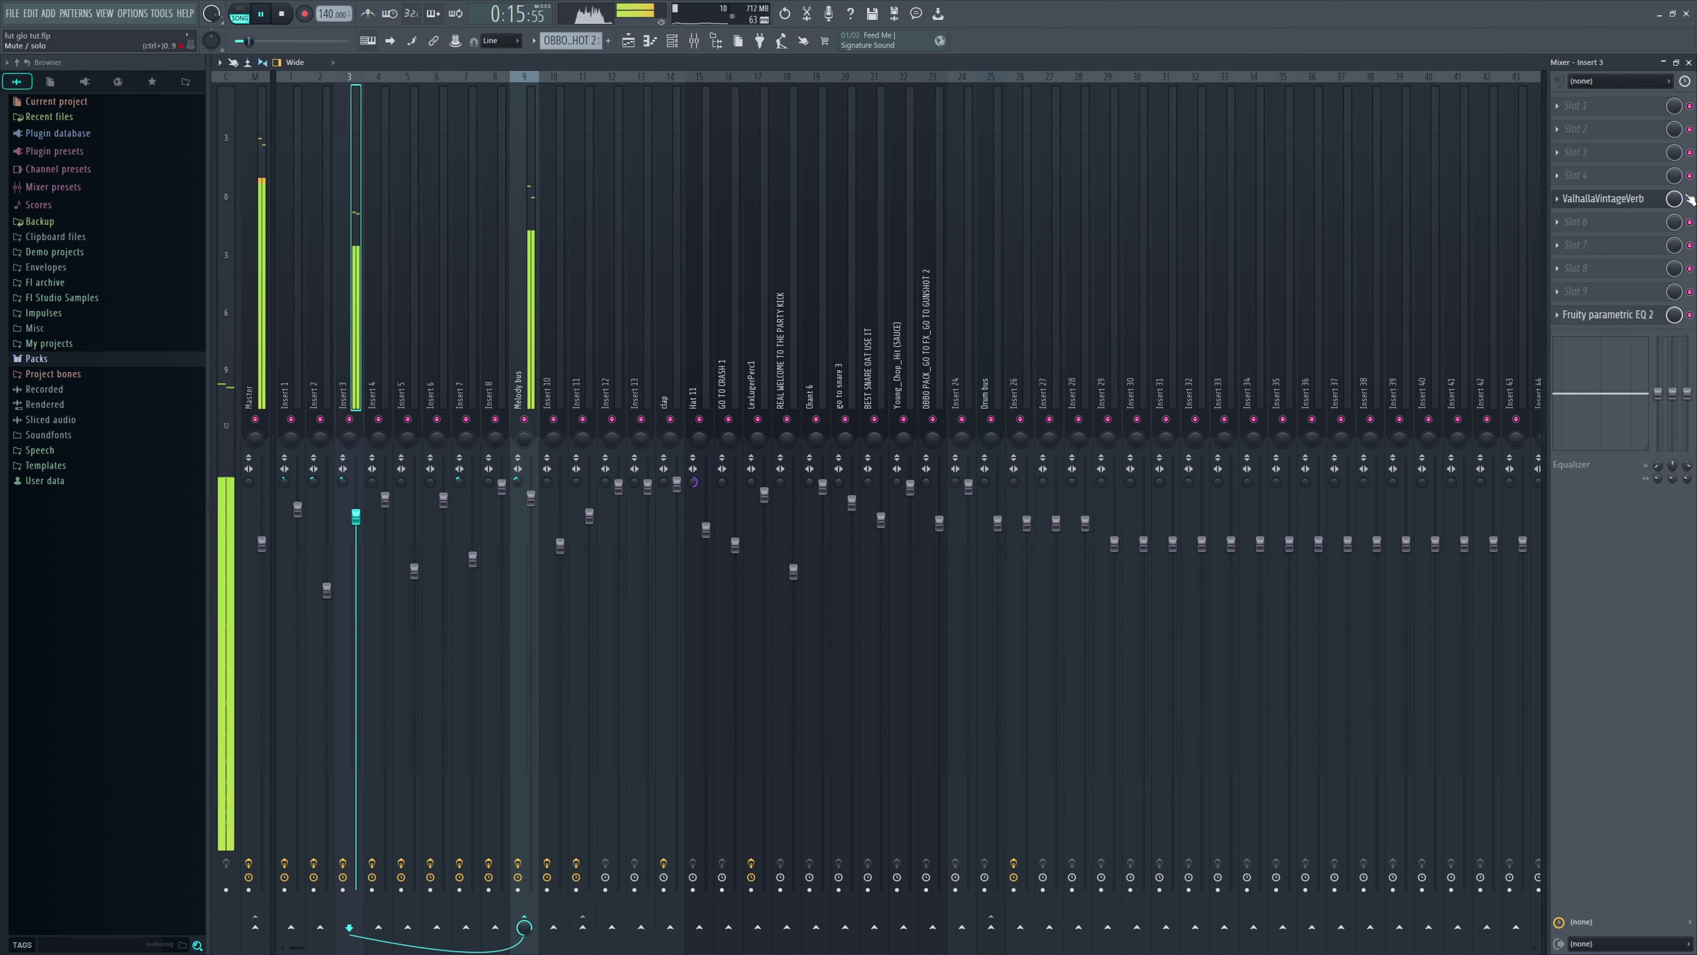
{"action": "key", "text": "space"}
{"action": "key", "text": "Right"}
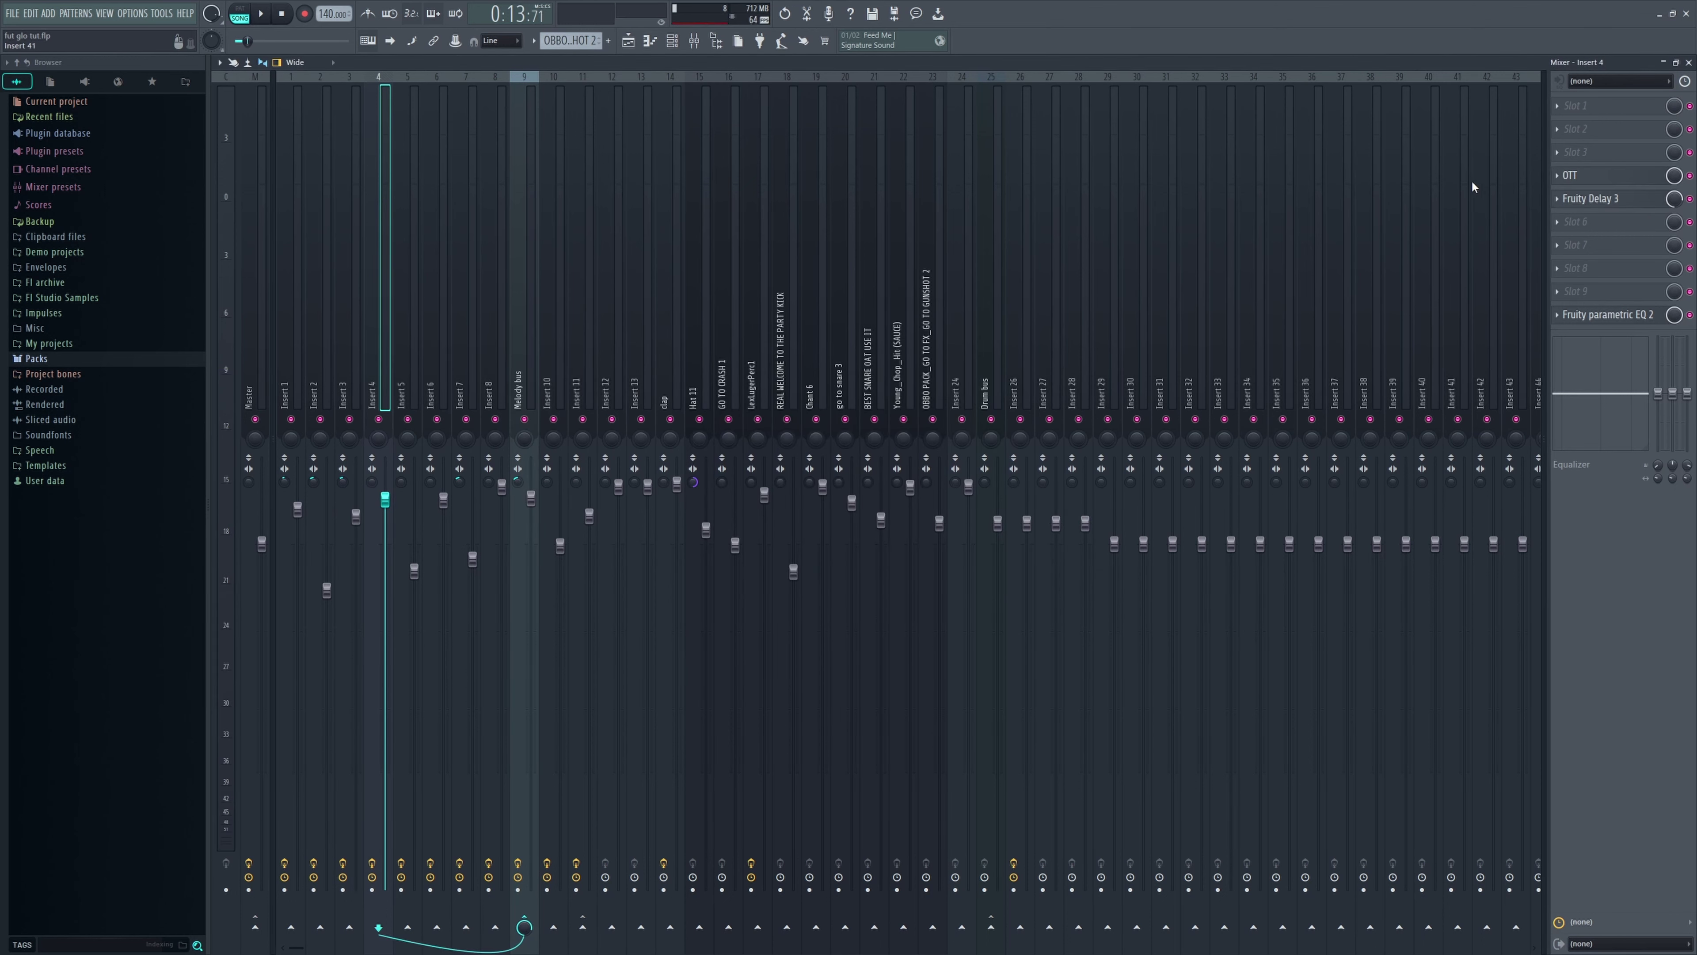
- Open OTT on Insert 4, examine its settings, and play the beat while toggling the effect
{"action": "left_click", "coordinate": [1571, 178]}
{"action": "left_click_drag", "start_coordinate": [379, 212], "coordinate": [735, 267]}
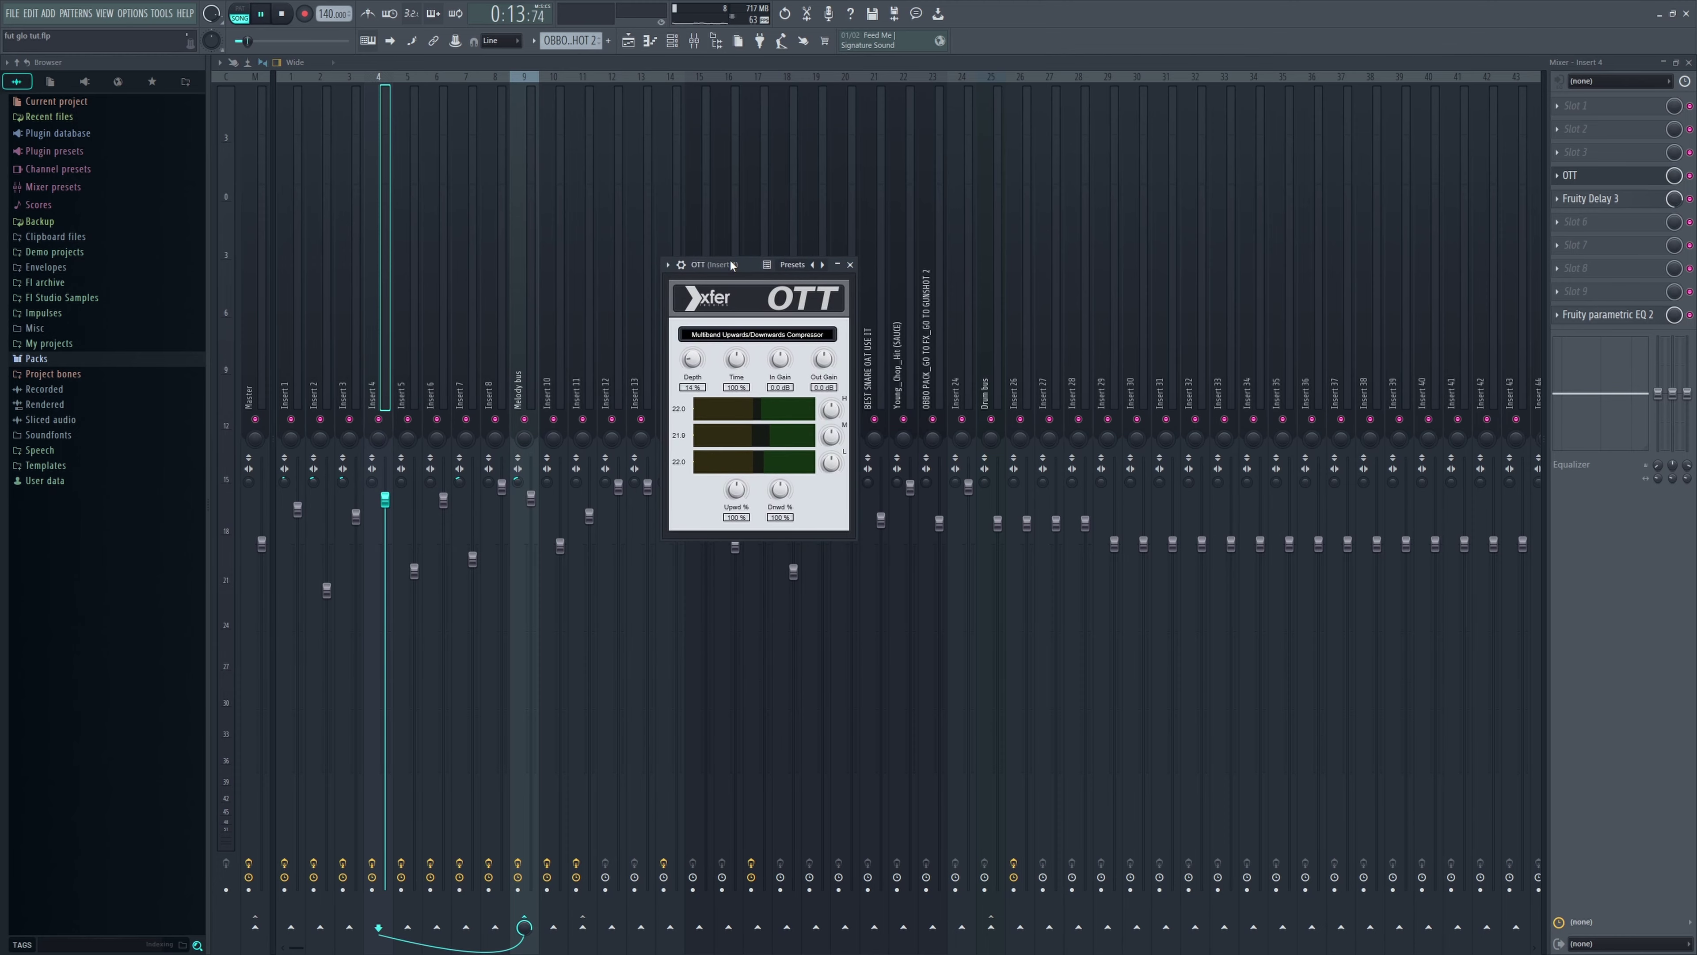
{"action": "key", "text": "space"}
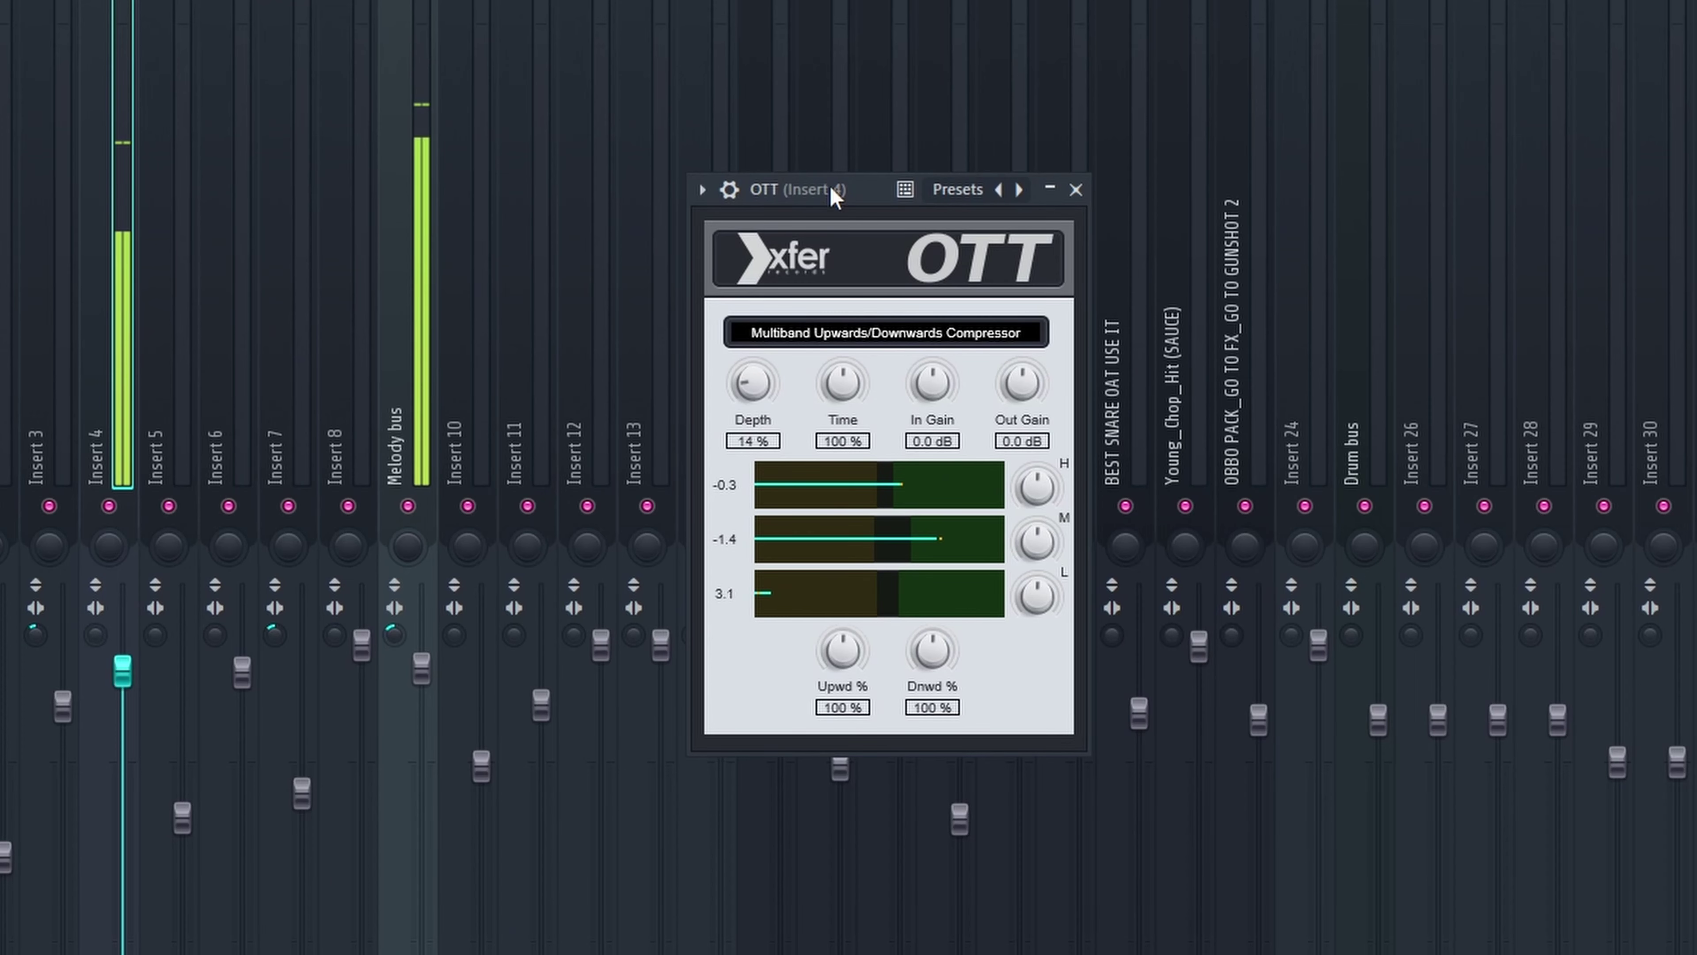
{"action": "left_click", "coordinate": [1689, 176]}
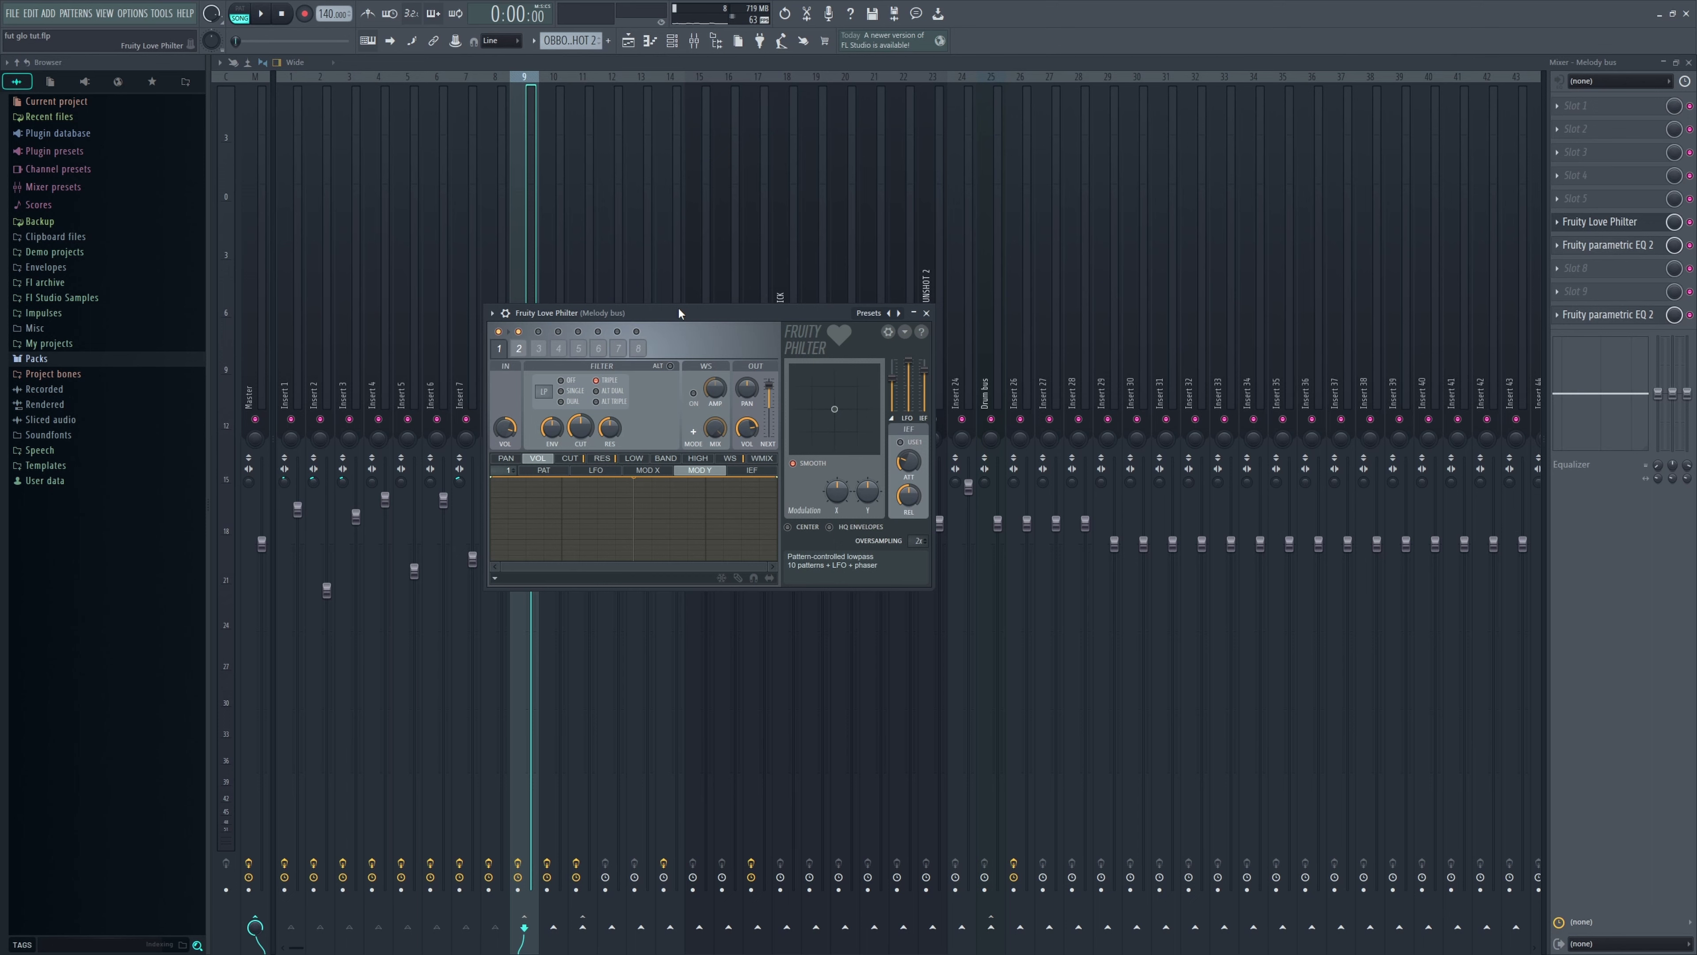
- Examine Fruity Love Philter on the Melody bus, play the beat through it, and view the automation options for its mix level
{"action": "left_click", "coordinate": [867, 313]}
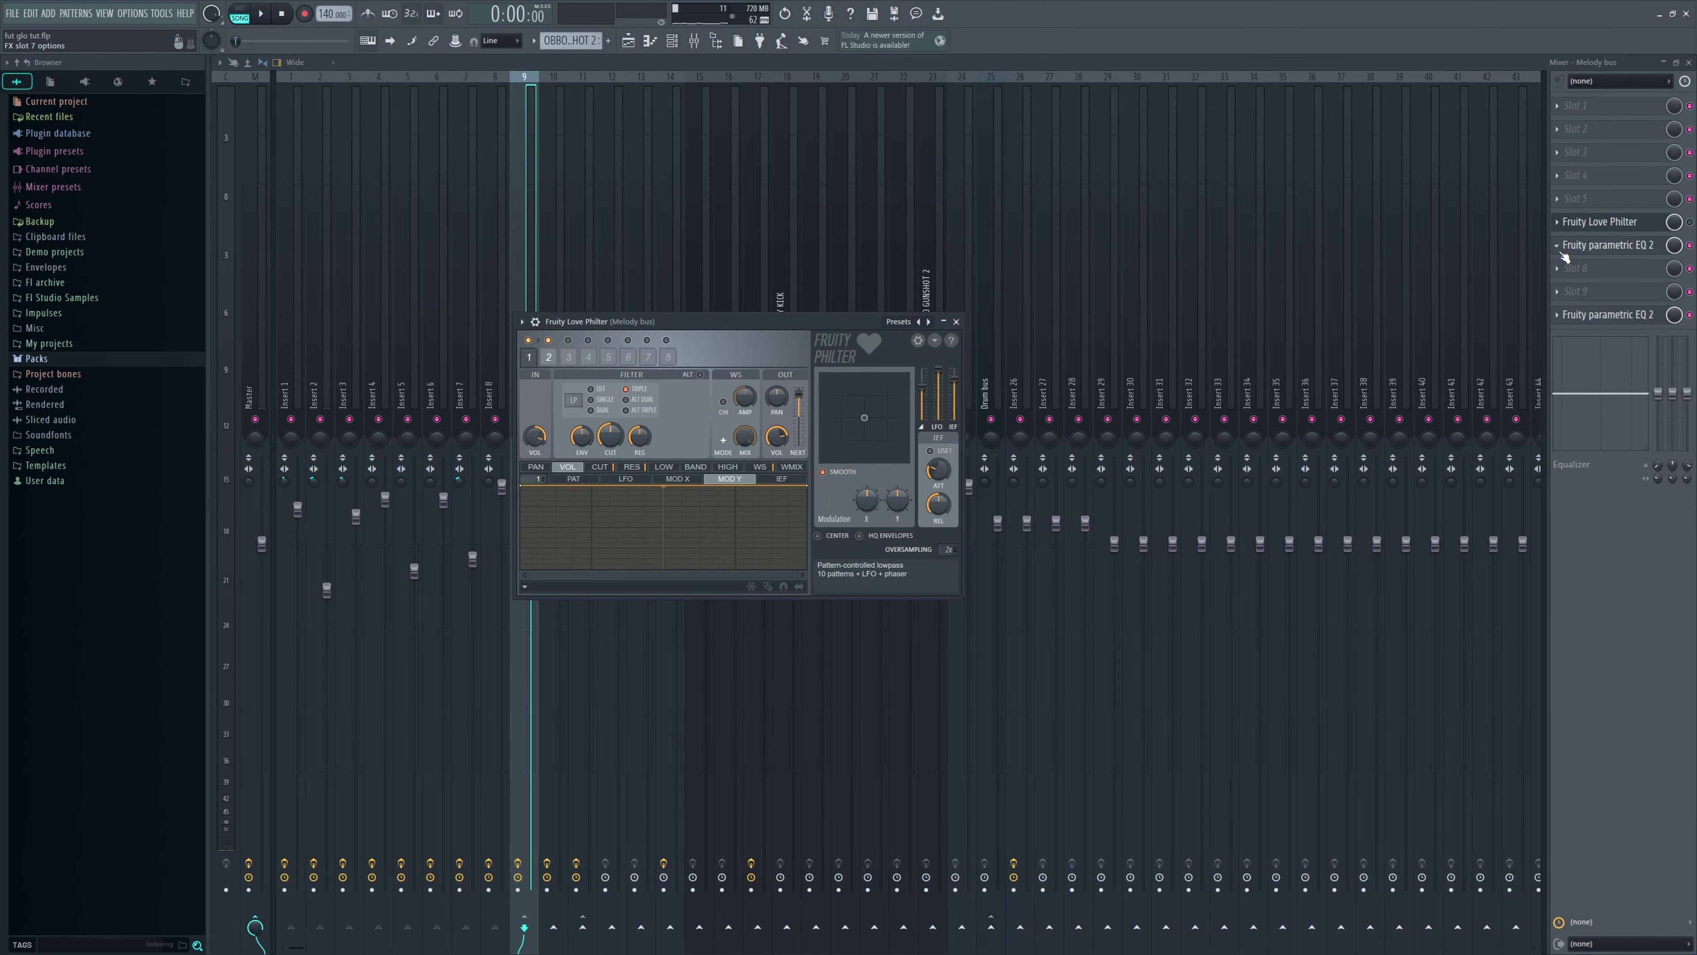
{"action": "key", "text": "space"}
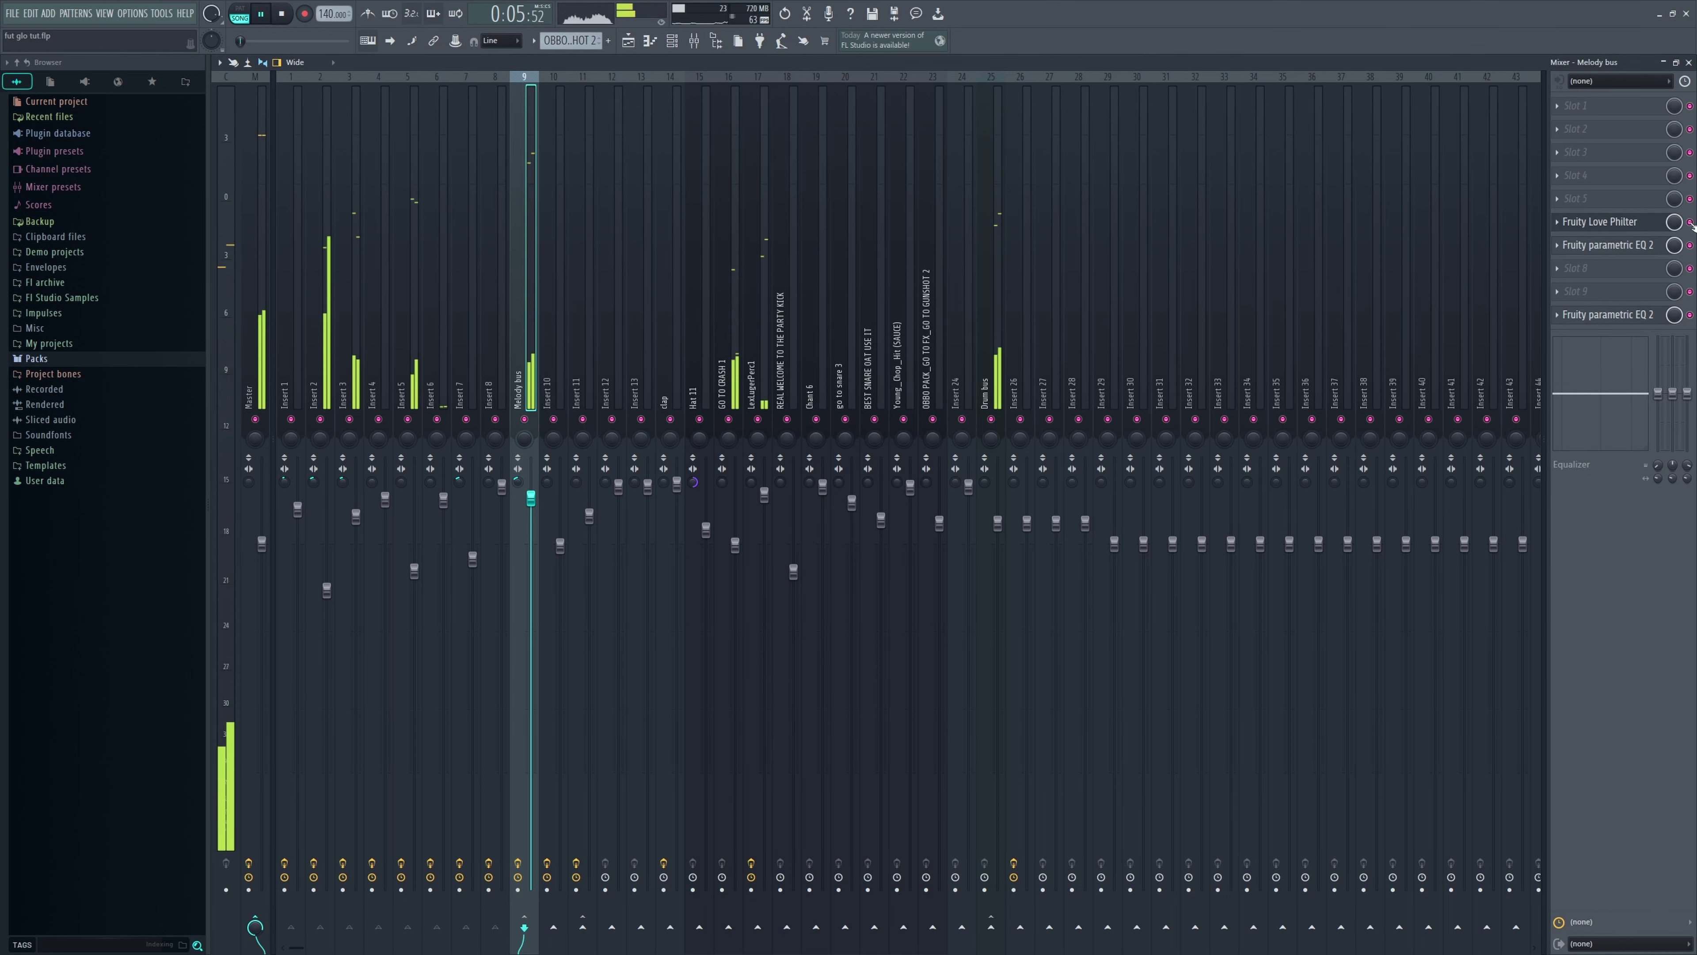
{"action": "left_click", "coordinate": [1604, 221]}
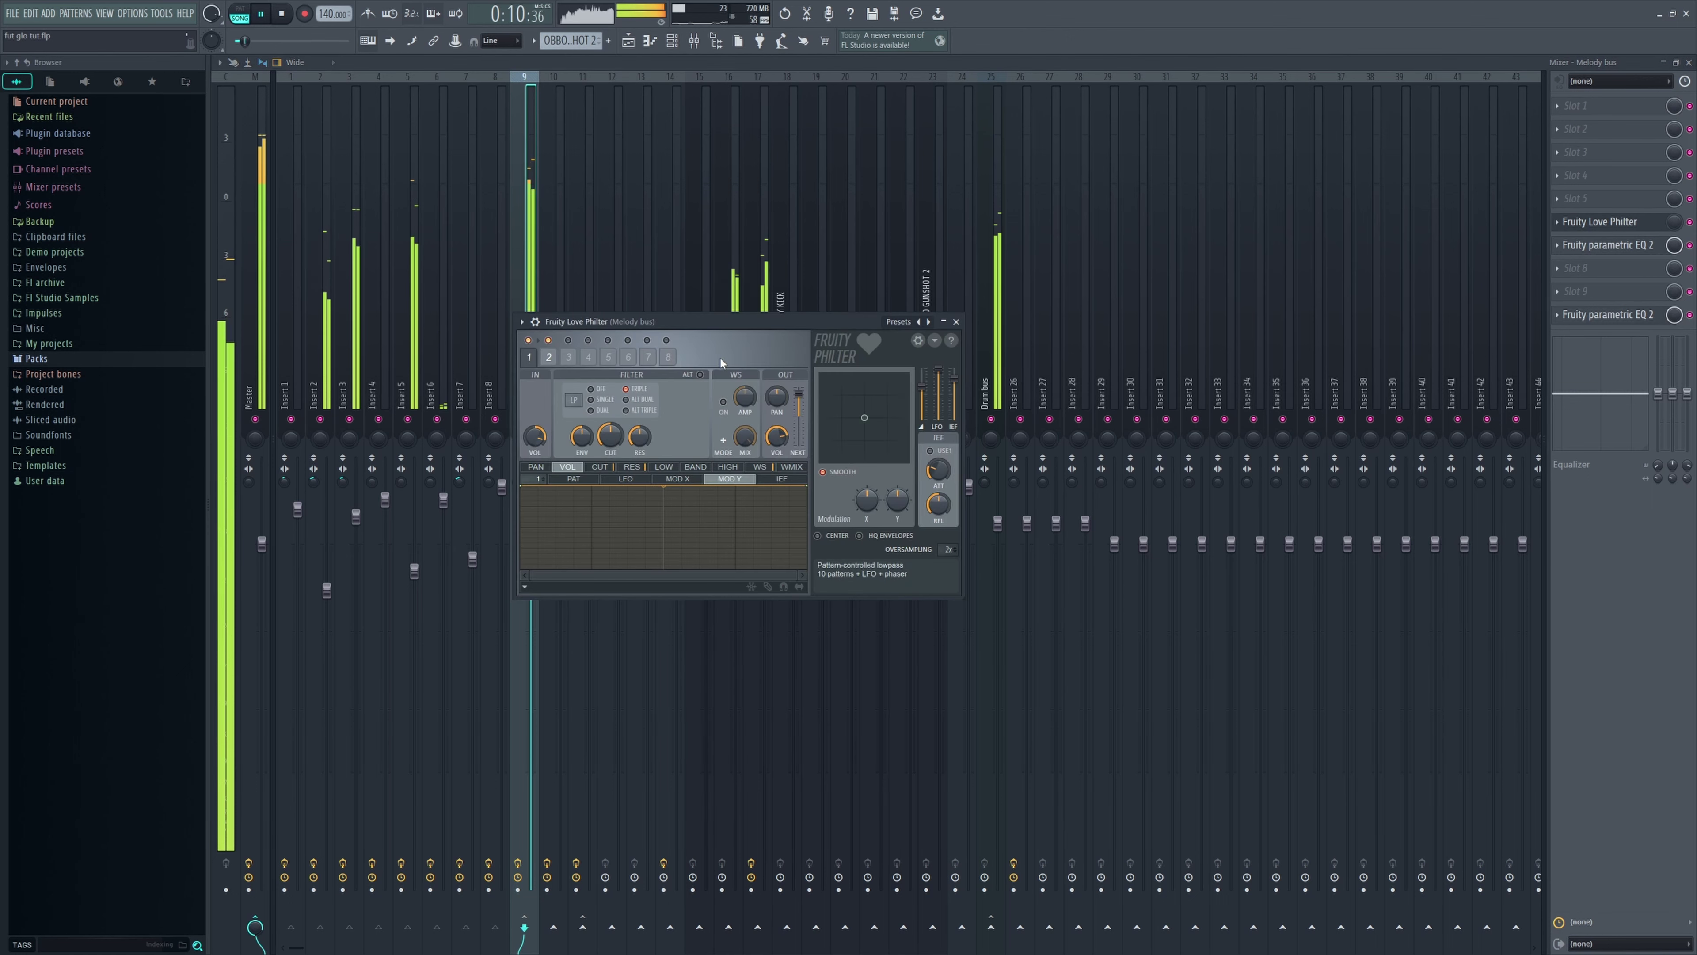
{"action": "mouse_move", "coordinate": [738, 314]}
{"action": "left_mouse_down"}
{"action": "mouse_move", "coordinate": [810, 299]}
{"action": "mouse_move", "coordinate": [718, 288]}
{"action": "left_mouse_up"}
{"action": "left_click", "coordinate": [1567, 225]}
{"action": "key", "text": "space"}
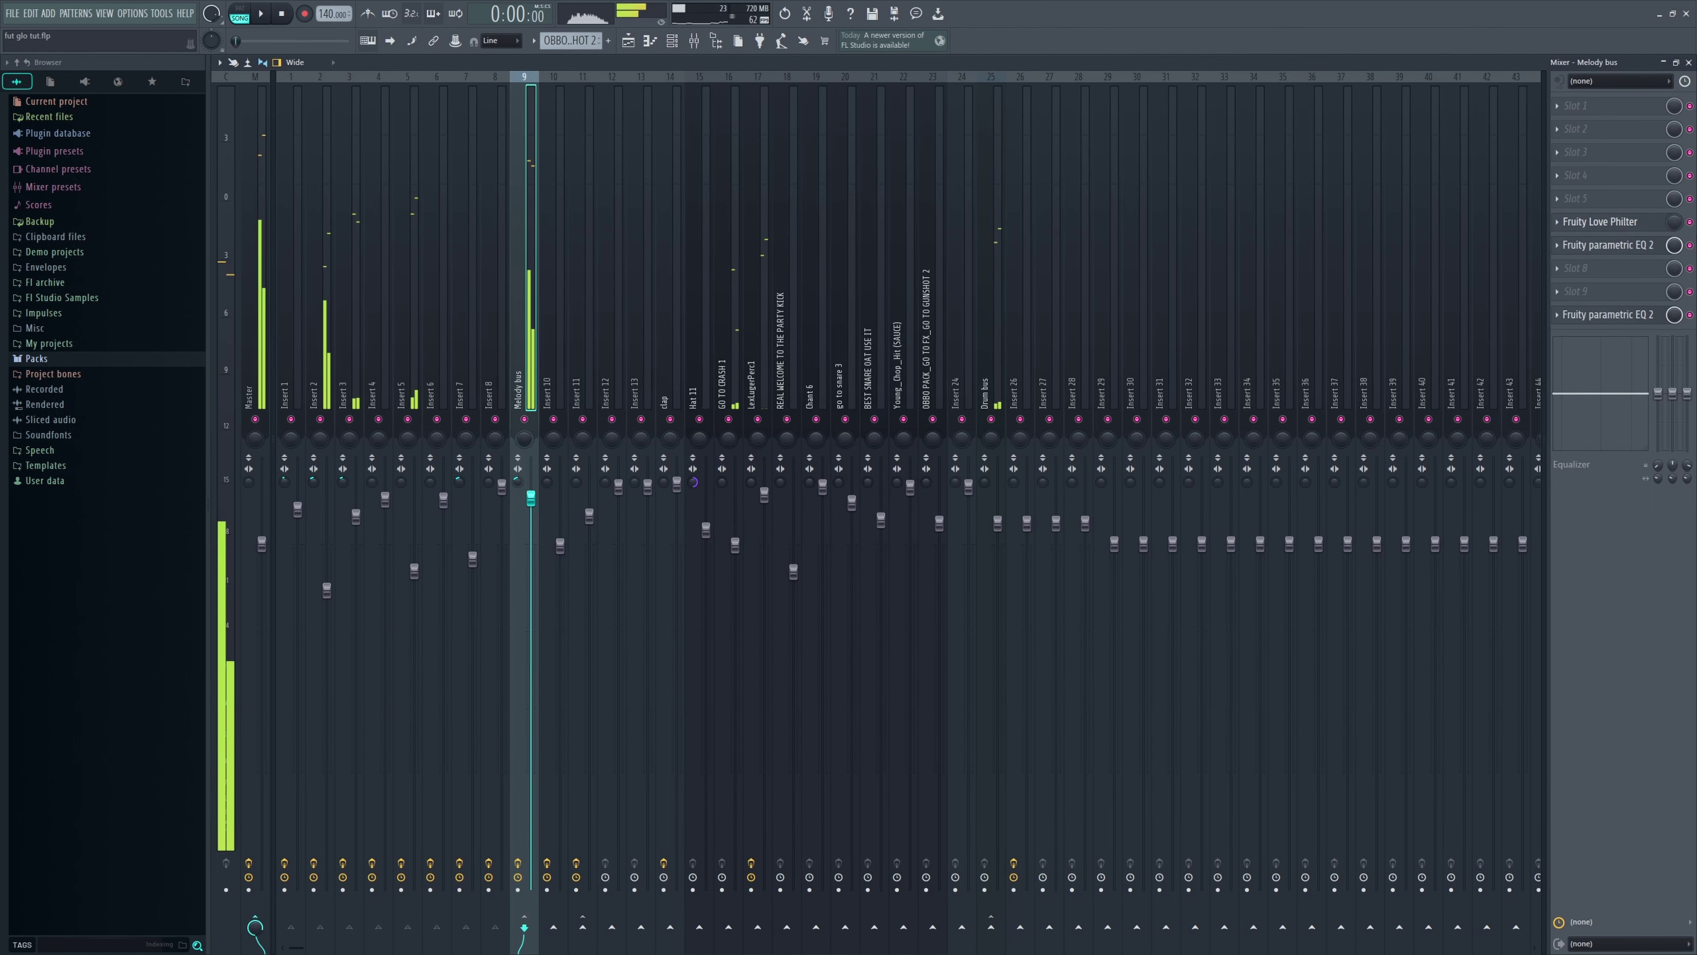
{"action": "right_click", "coordinate": [1674, 226]}
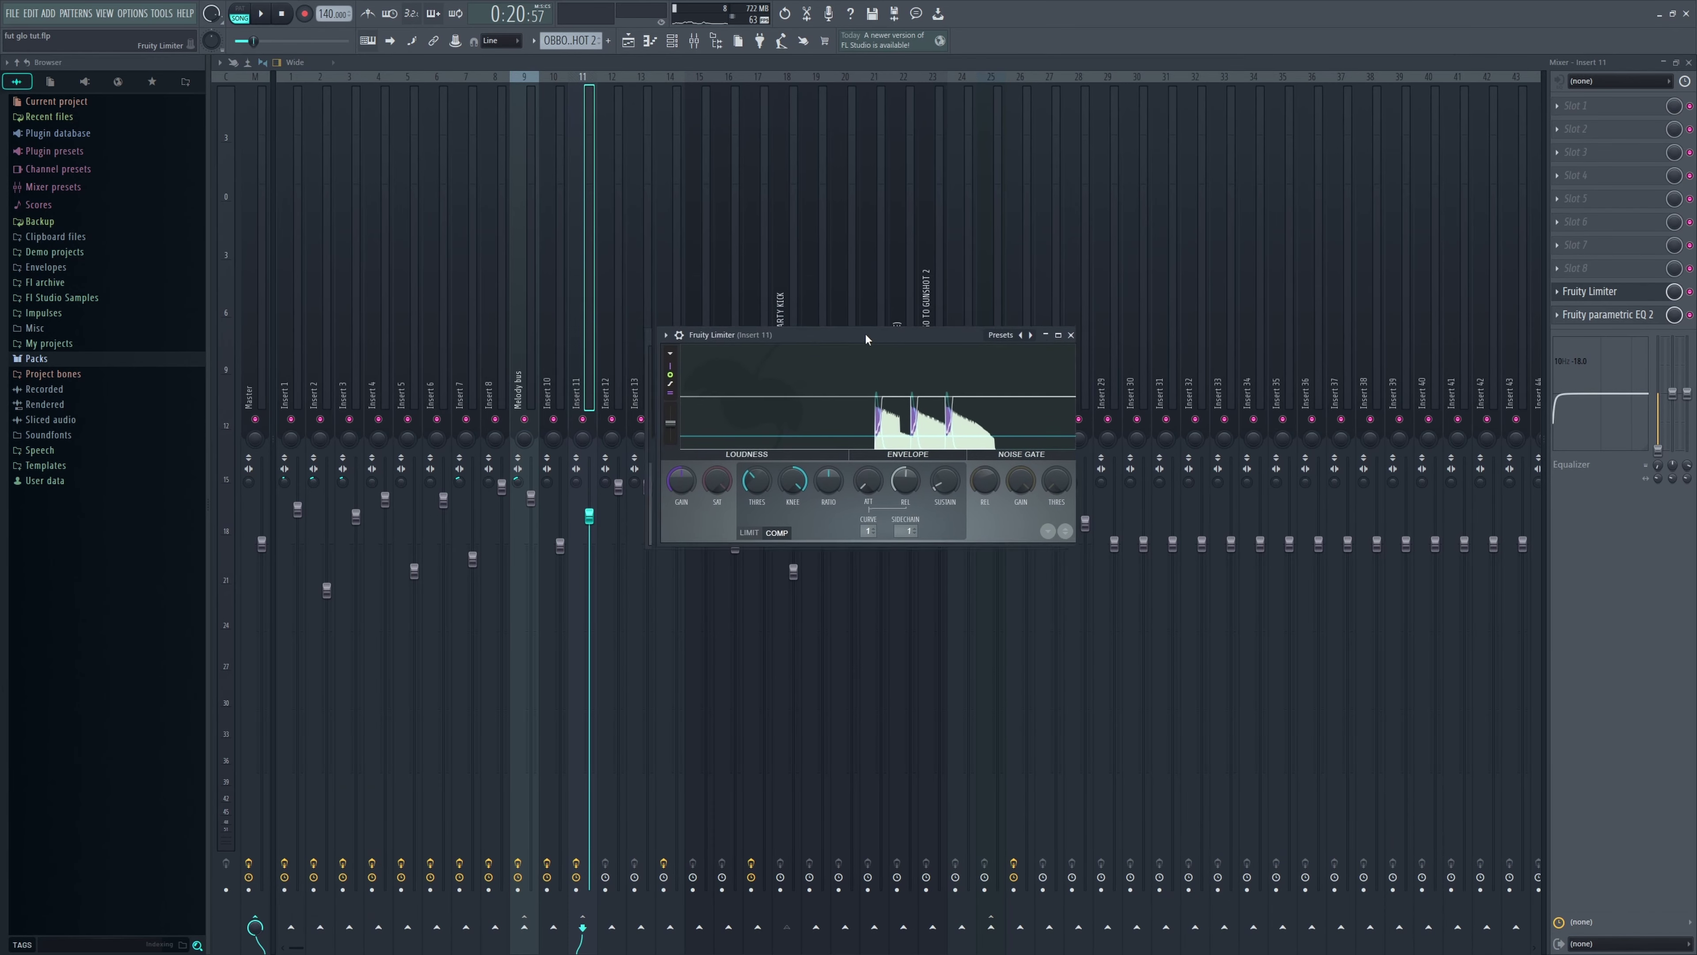
- Examine the Fruity Limiter on Insert 11 and the Fruity Limiter on the Master
{"action": "left_click_drag", "start_coordinate": [866, 339], "coordinate": [860, 287]}
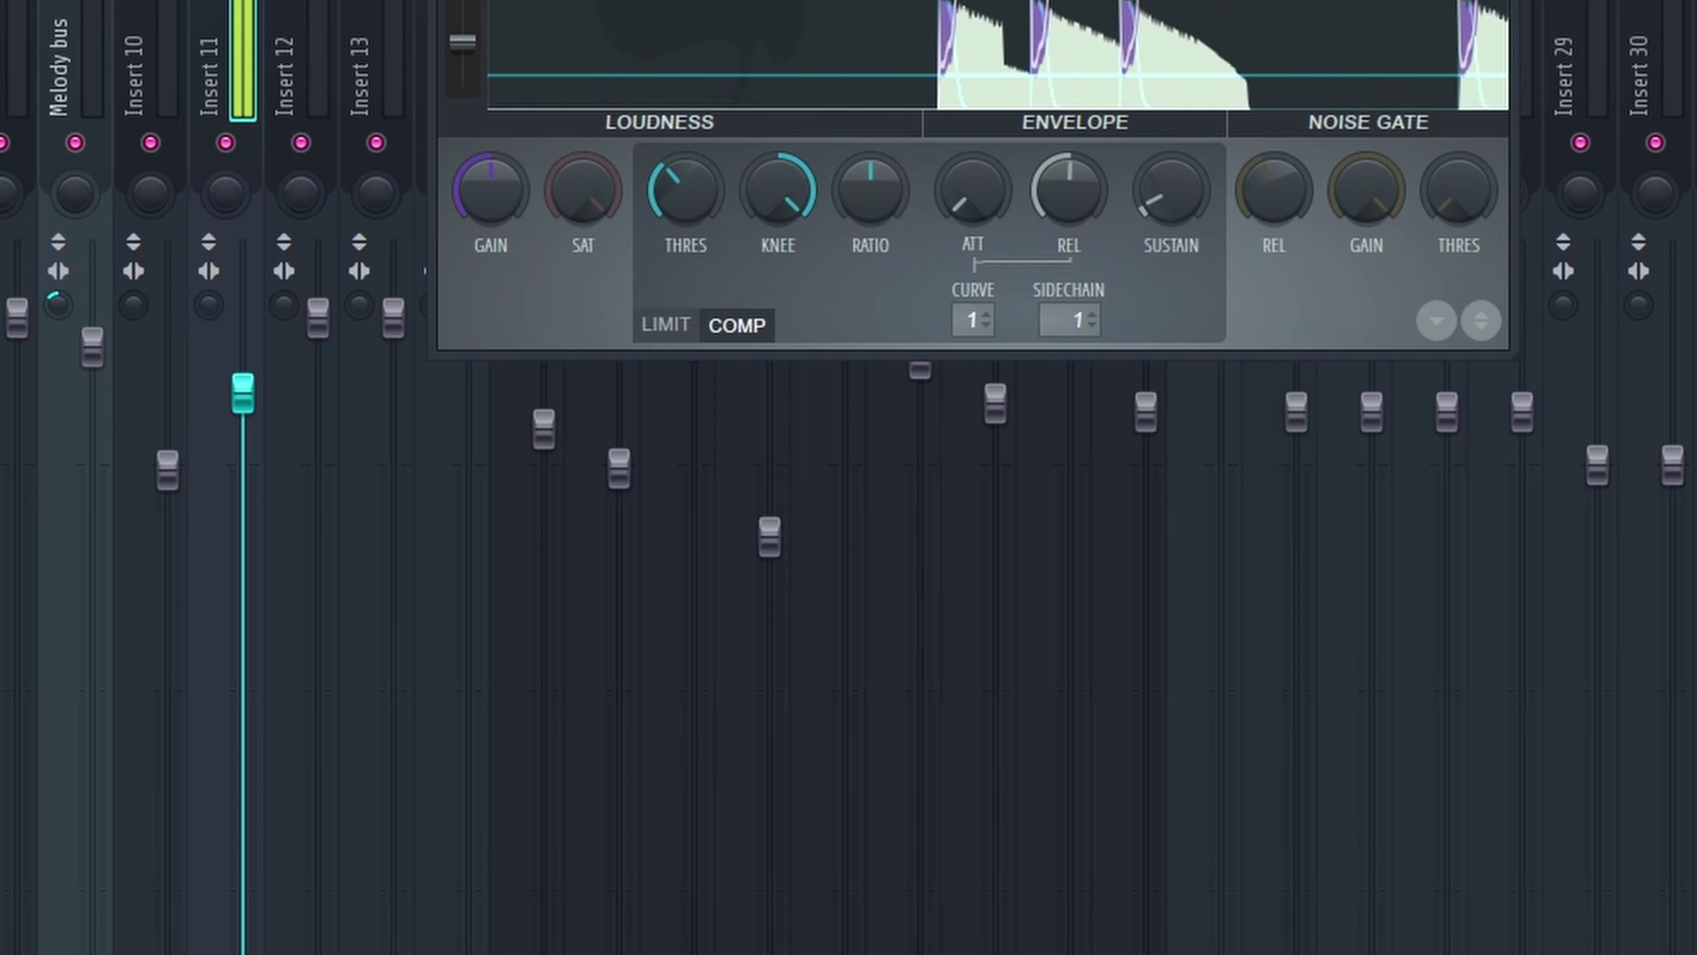
{"action": "left_click_drag", "start_coordinate": [976, 0], "coordinate": [872, 334]}
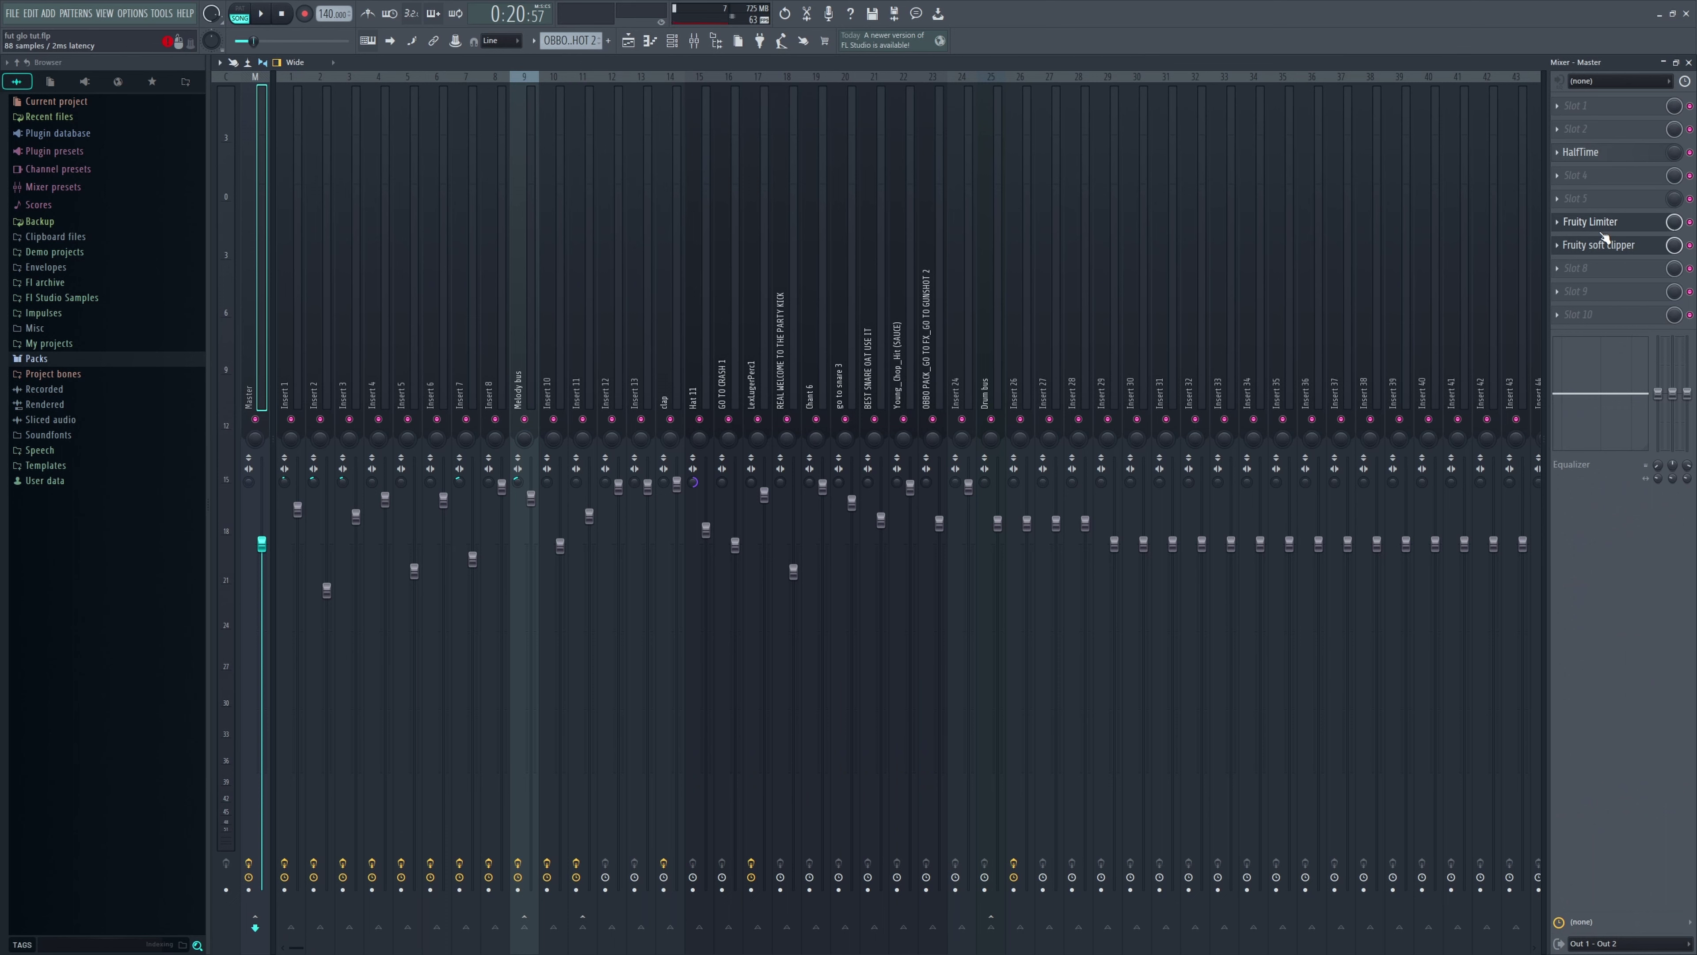
{"action": "left_click", "coordinate": [1615, 219]}
{"action": "left_click_drag", "start_coordinate": [854, 265], "coordinate": [941, 267]}
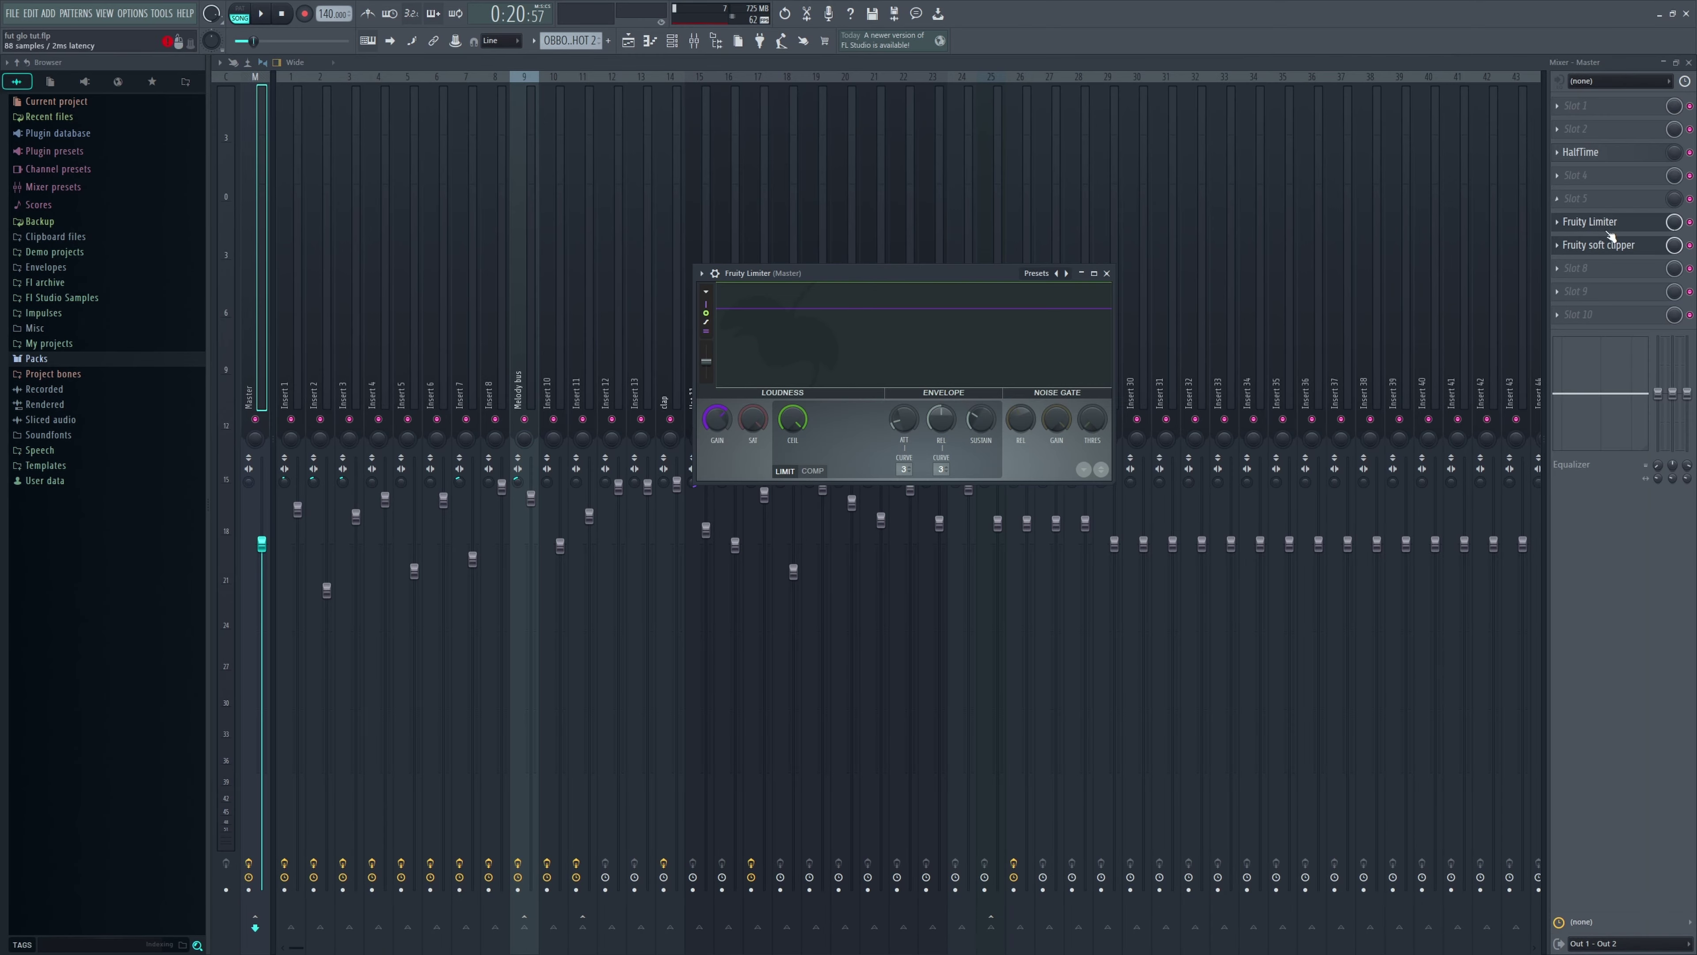
- Examine Fruity soft clipper and HalfTime on the Master and play the beat
{"action": "left_click", "coordinate": [1604, 244]}
{"action": "left_click_drag", "start_coordinate": [280, 130], "coordinate": [822, 399]}
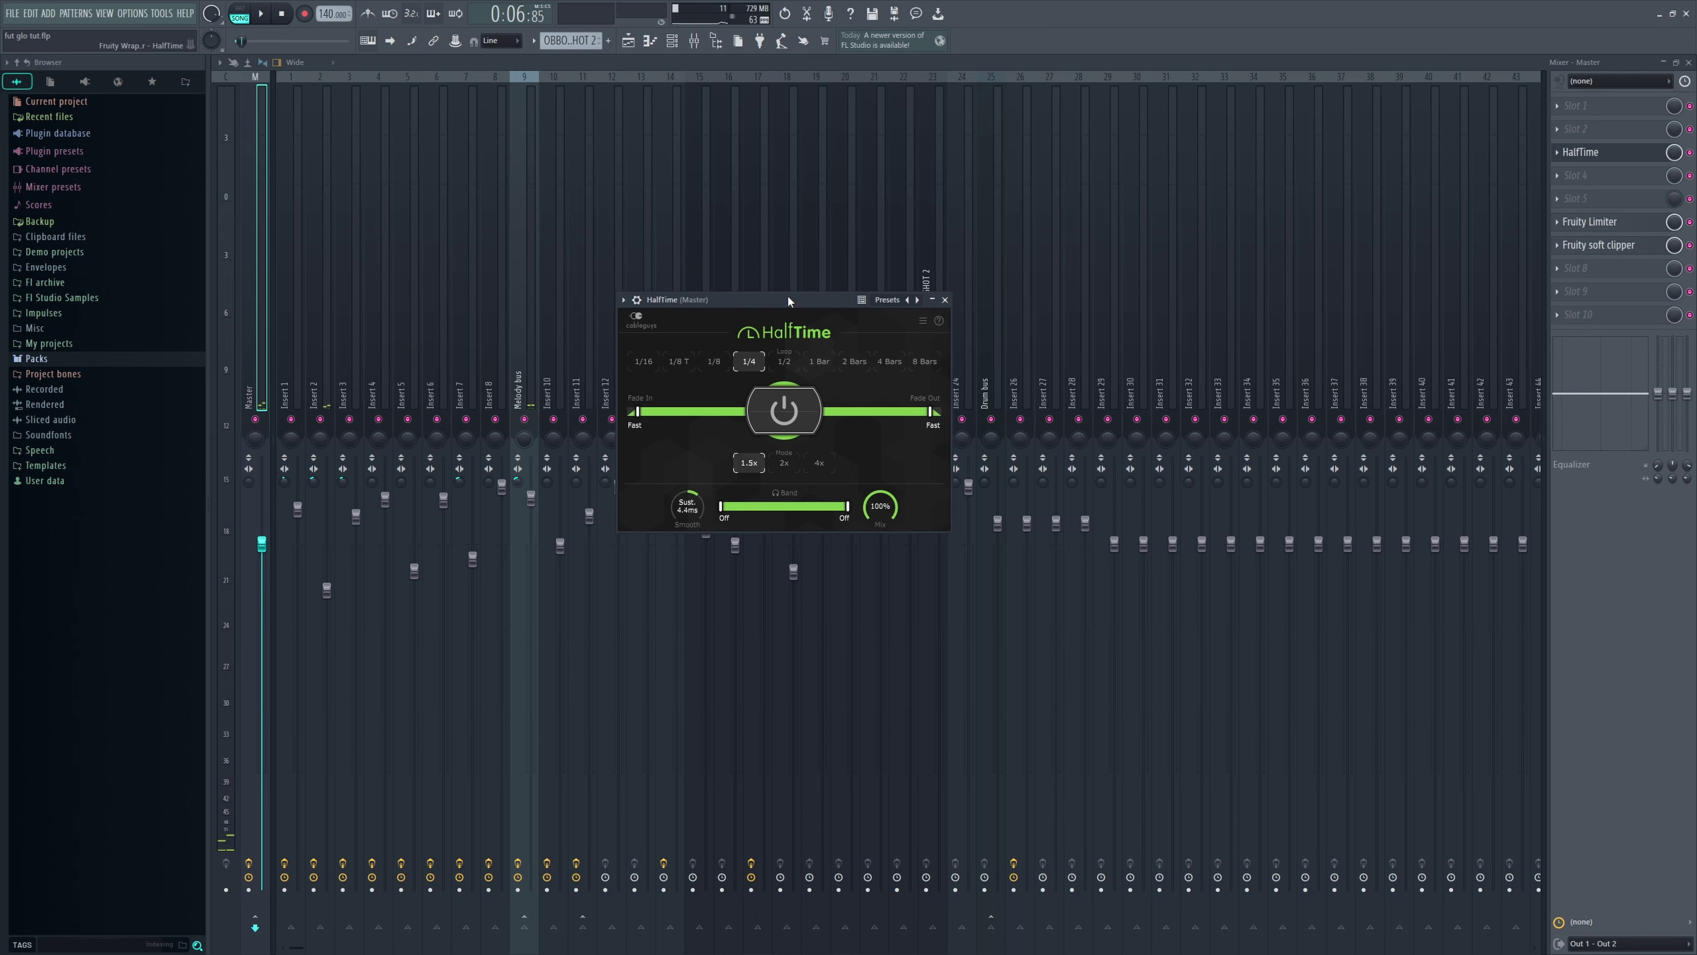
{"action": "key", "text": "space"}
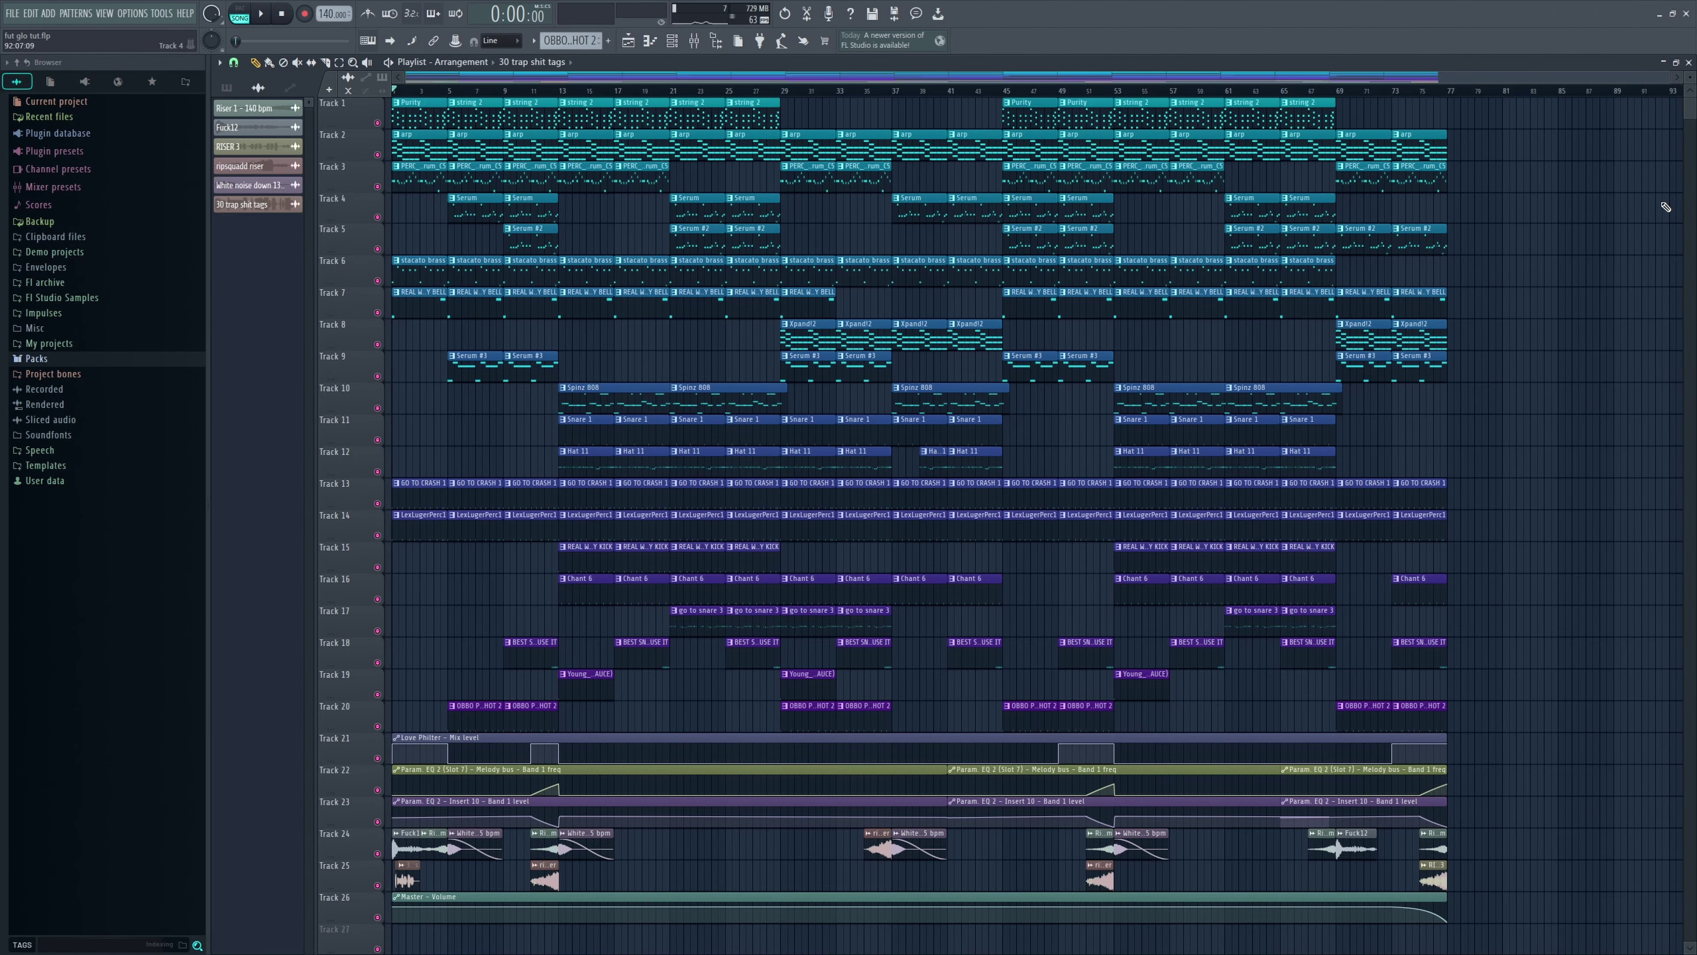
- Mark out the successive sections of the Playlist arrangement and undo the accidental change to the Love Philter automation clip
{"action": "left_click_drag", "start_coordinate": [434, 582], "coordinate": [768, 540]}
{"action": "left_click_drag", "start_coordinate": [539, 645], "coordinate": [844, 50]}
{"action": "left_click_drag", "start_coordinate": [870, 46], "coordinate": [978, 881]}
{"action": "left_click_drag", "start_coordinate": [1029, 848], "coordinate": [1305, 53]}
{"action": "left_click_drag", "start_coordinate": [1486, 87], "coordinate": [1259, 895]}
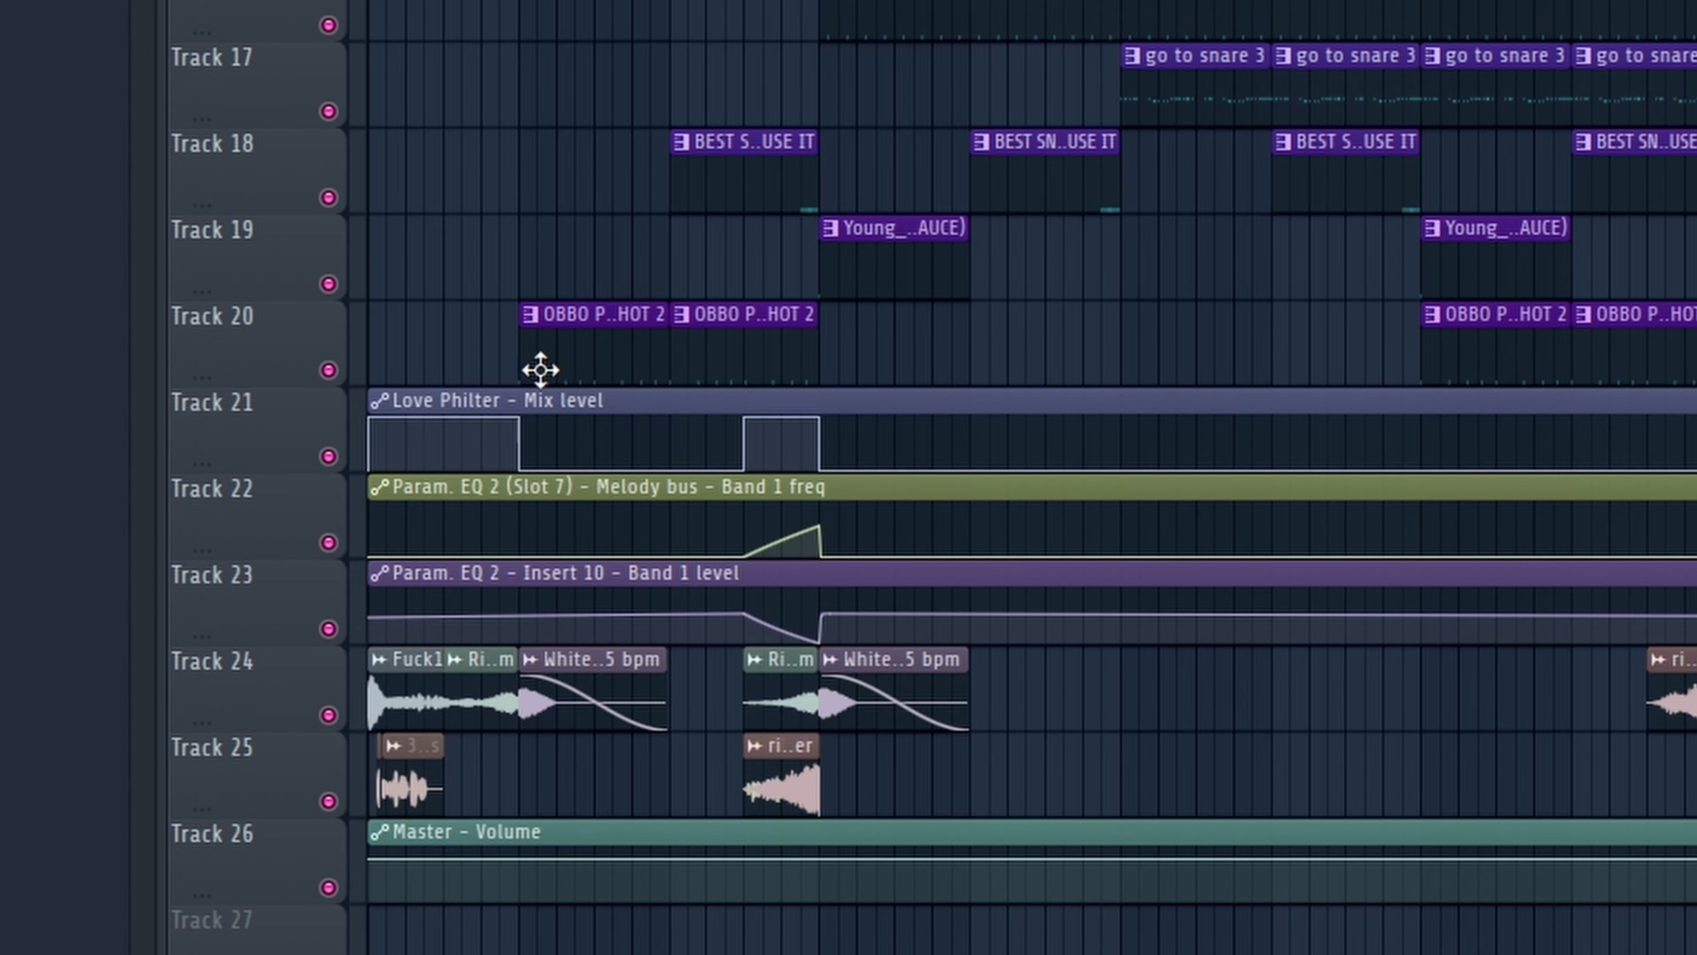
{"action": "left_click_drag", "start_coordinate": [441, 738], "coordinate": [452, 737]}
{"action": "key", "text": "ctrl+z"}
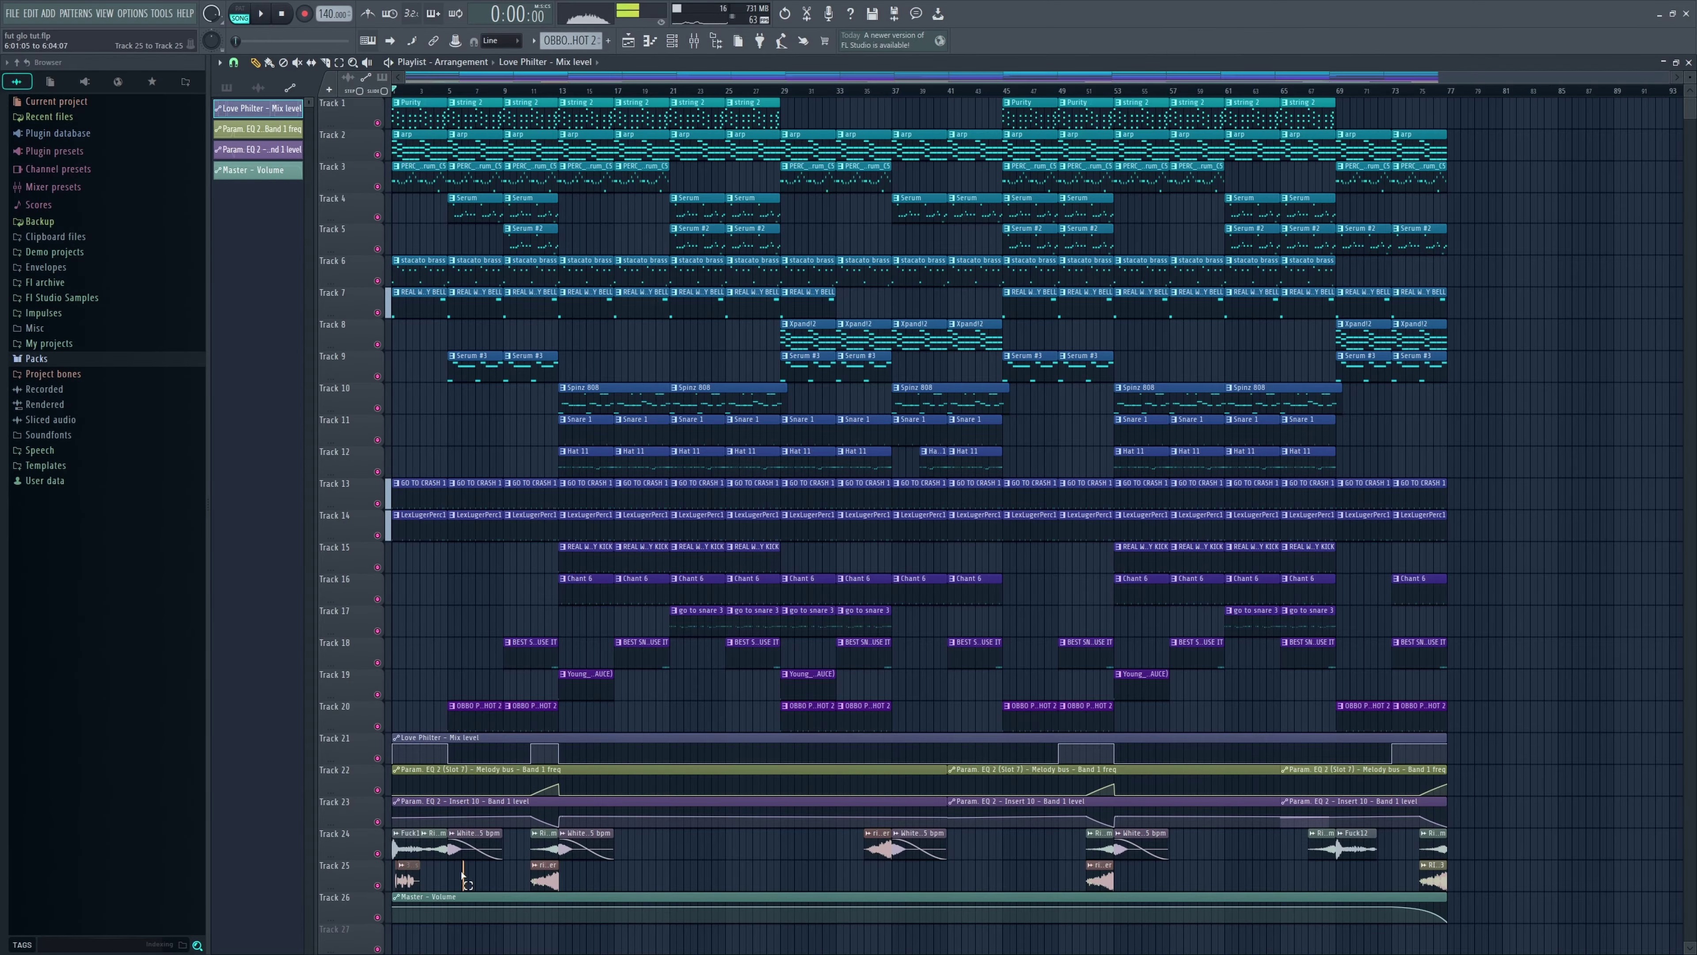
- Select the sound-effect clips at the start of Tracks 24 and 25 in the Playlist
{"action": "left_click_drag", "start_coordinate": [565, 786], "coordinate": [381, 682]}
{"action": "left_click", "coordinate": [1016, 715], "text": "ctrl"}
{"action": "left_click_drag", "start_coordinate": [702, 692], "coordinate": [592, 716]}
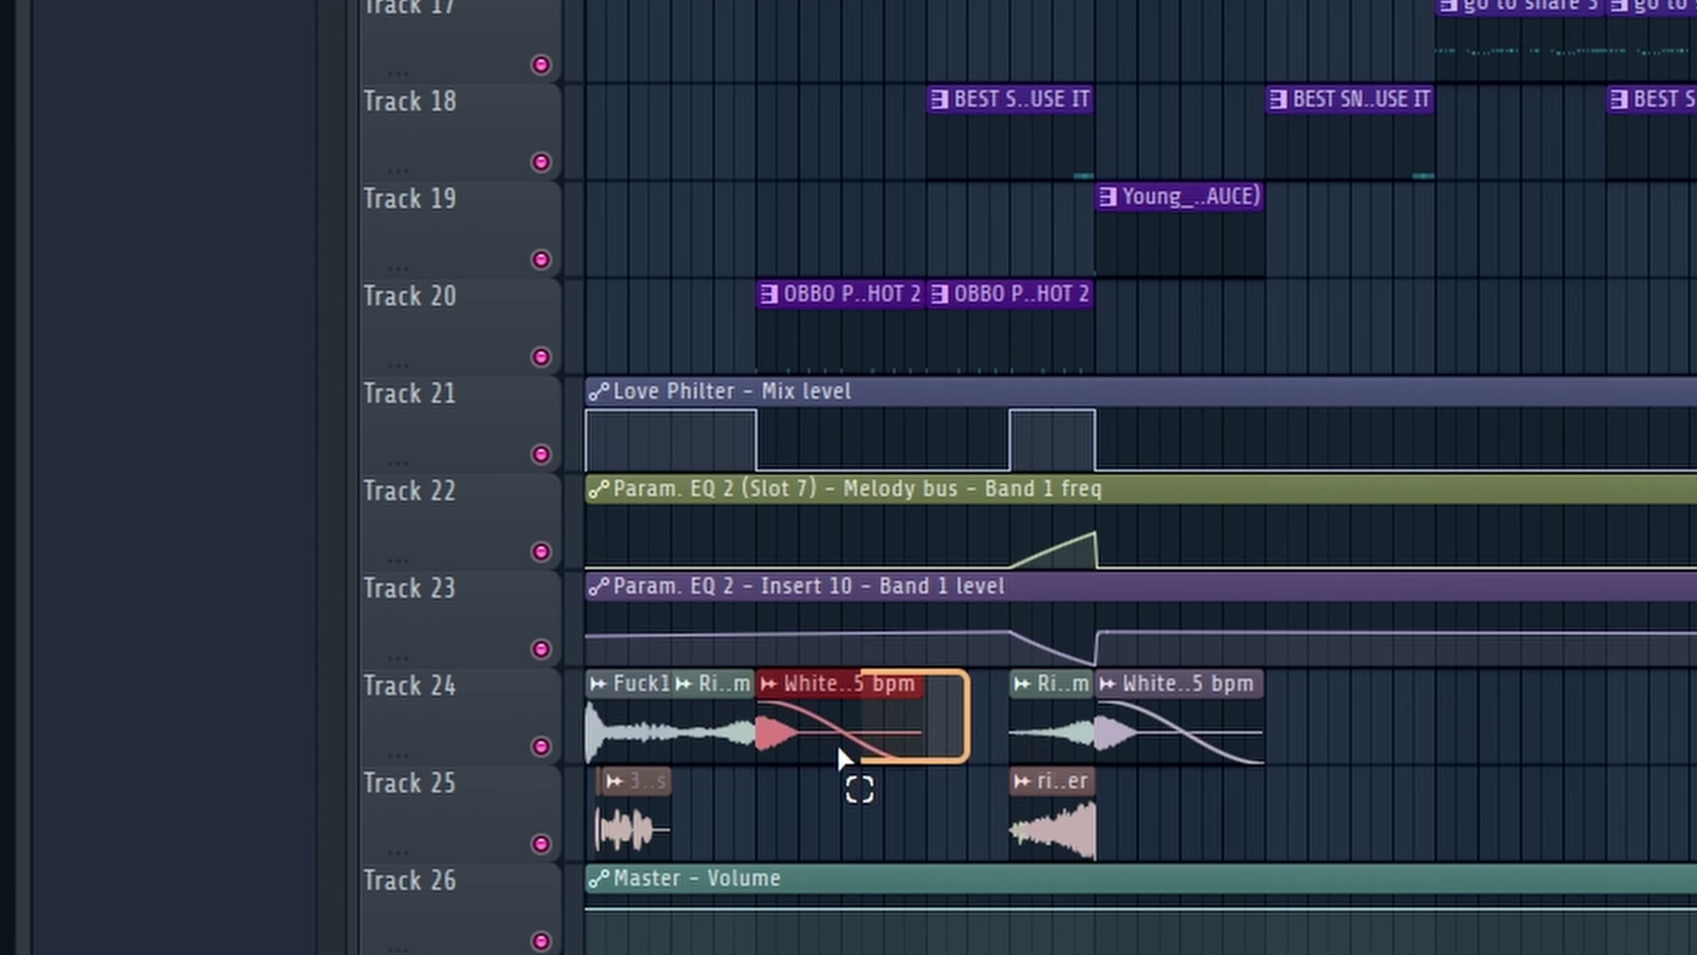
{"action": "left_click_drag", "start_coordinate": [840, 748], "coordinate": [595, 803]}
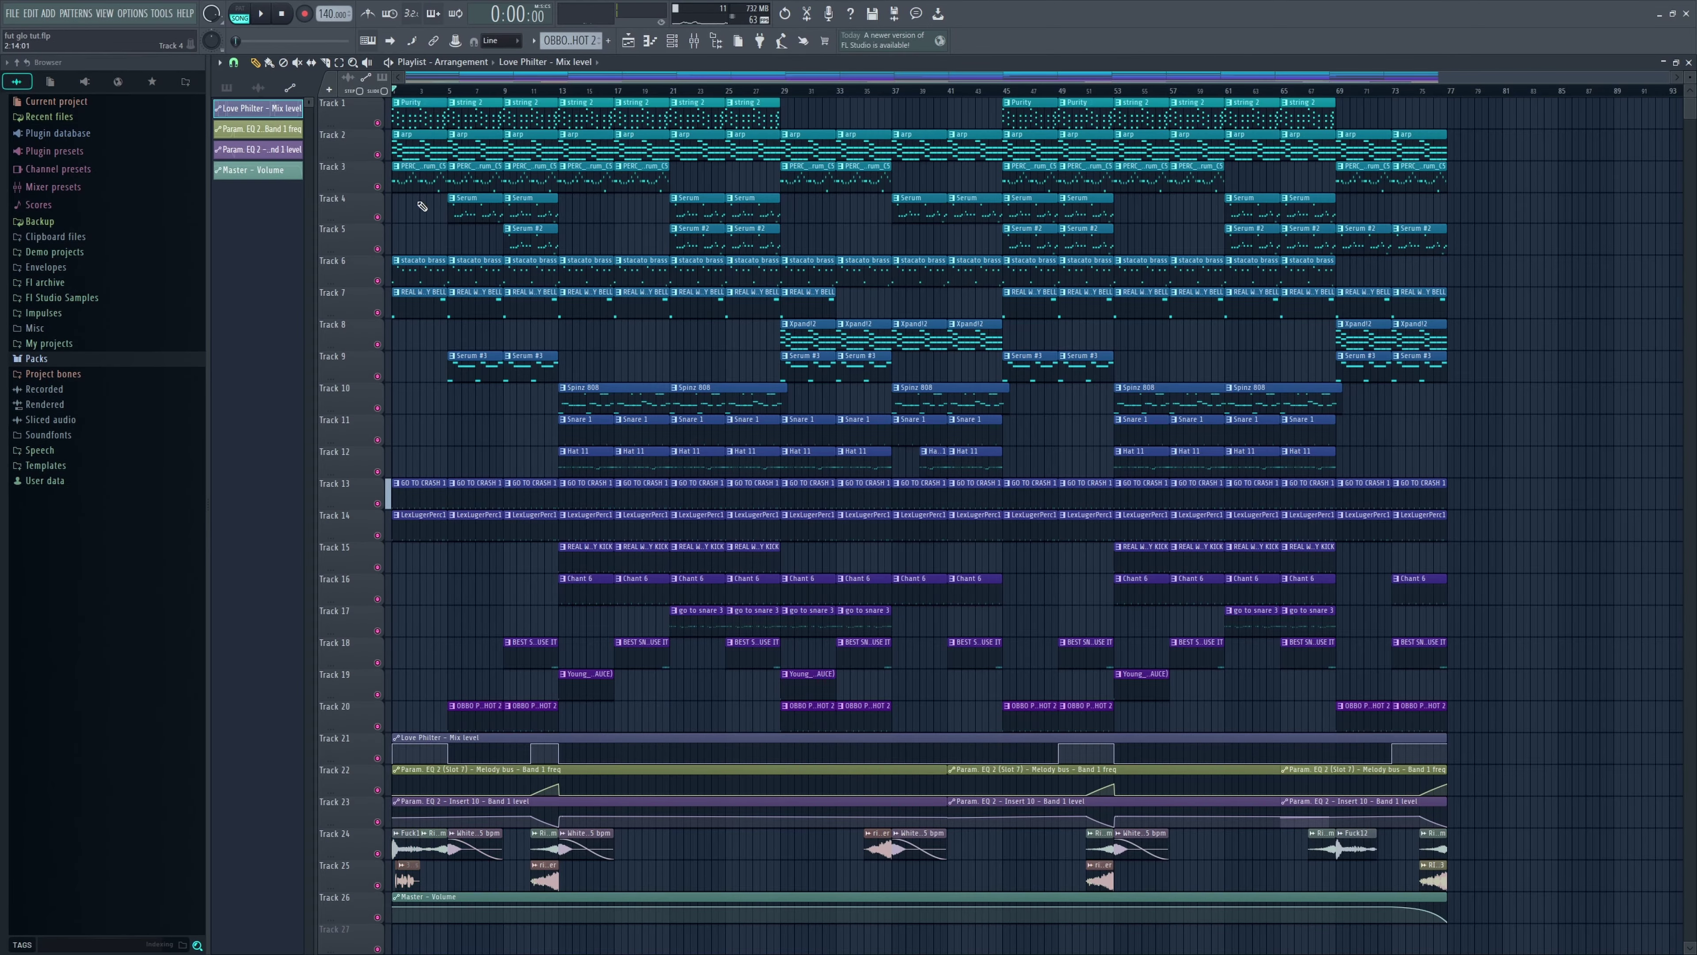
- Open the PERC_SteelDrum_C5 pattern from Track 3 and return to the Playlist
{"action": "left_click_drag", "start_coordinate": [418, 202], "coordinate": [560, 240]}
{"action": "left_click", "coordinate": [621, 221], "text": "ctrl"}
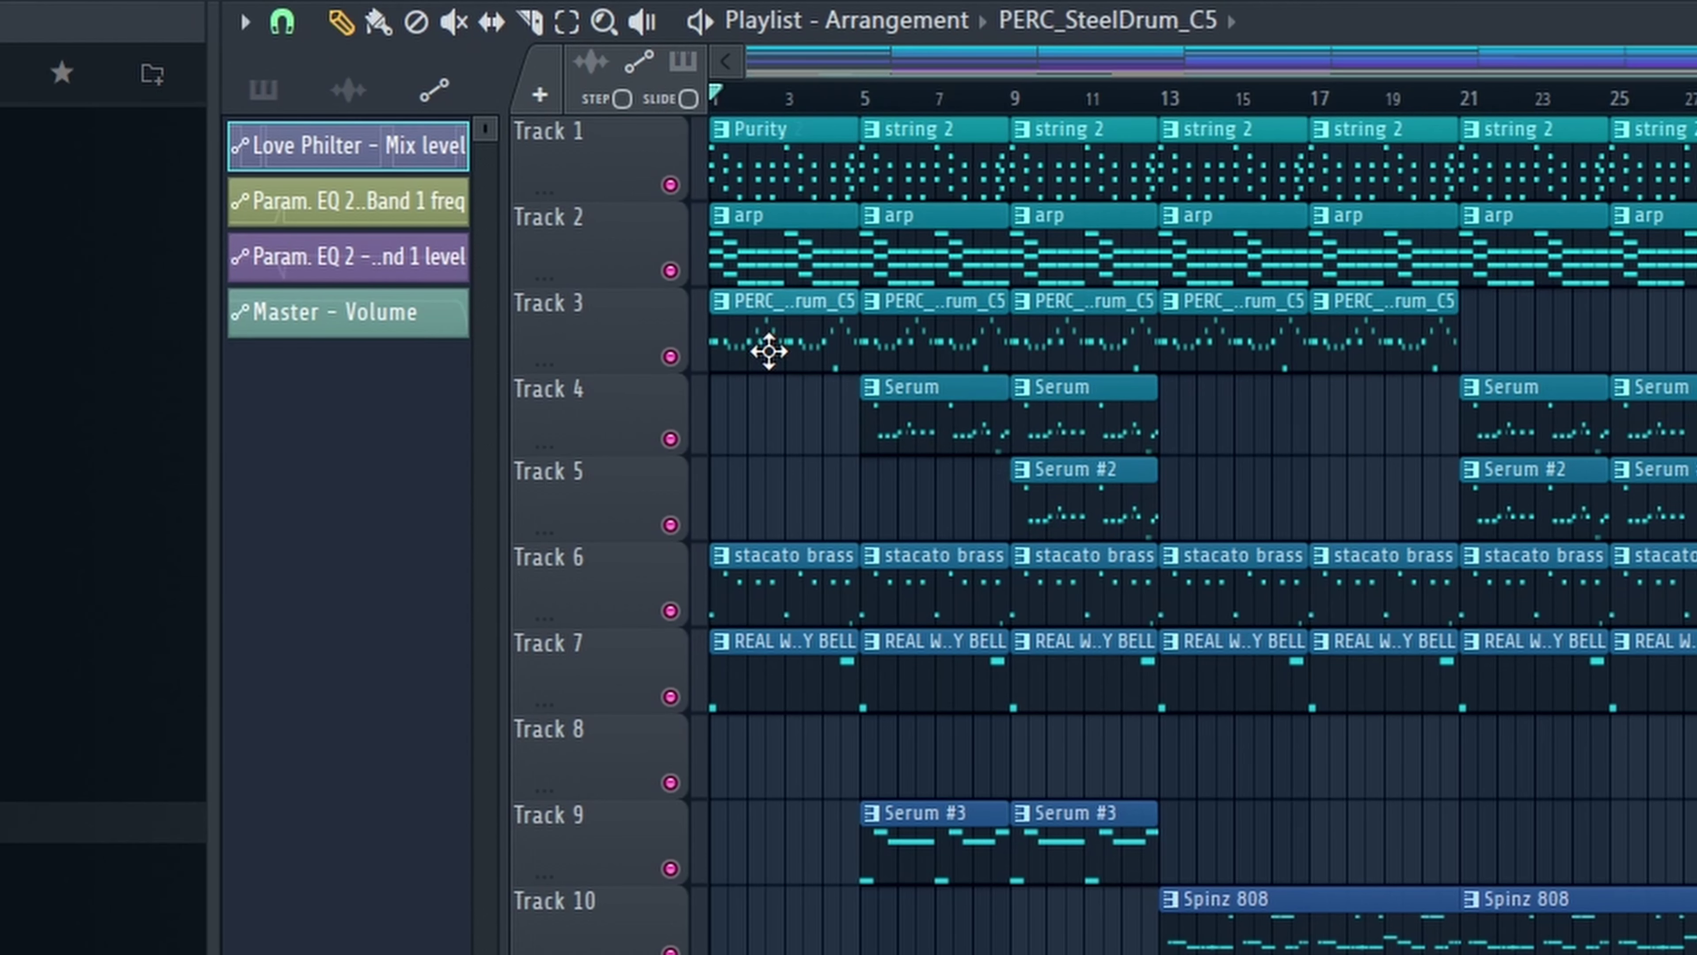
{"action": "double_click", "coordinate": [769, 349]}
{"action": "key", "text": "F5"}
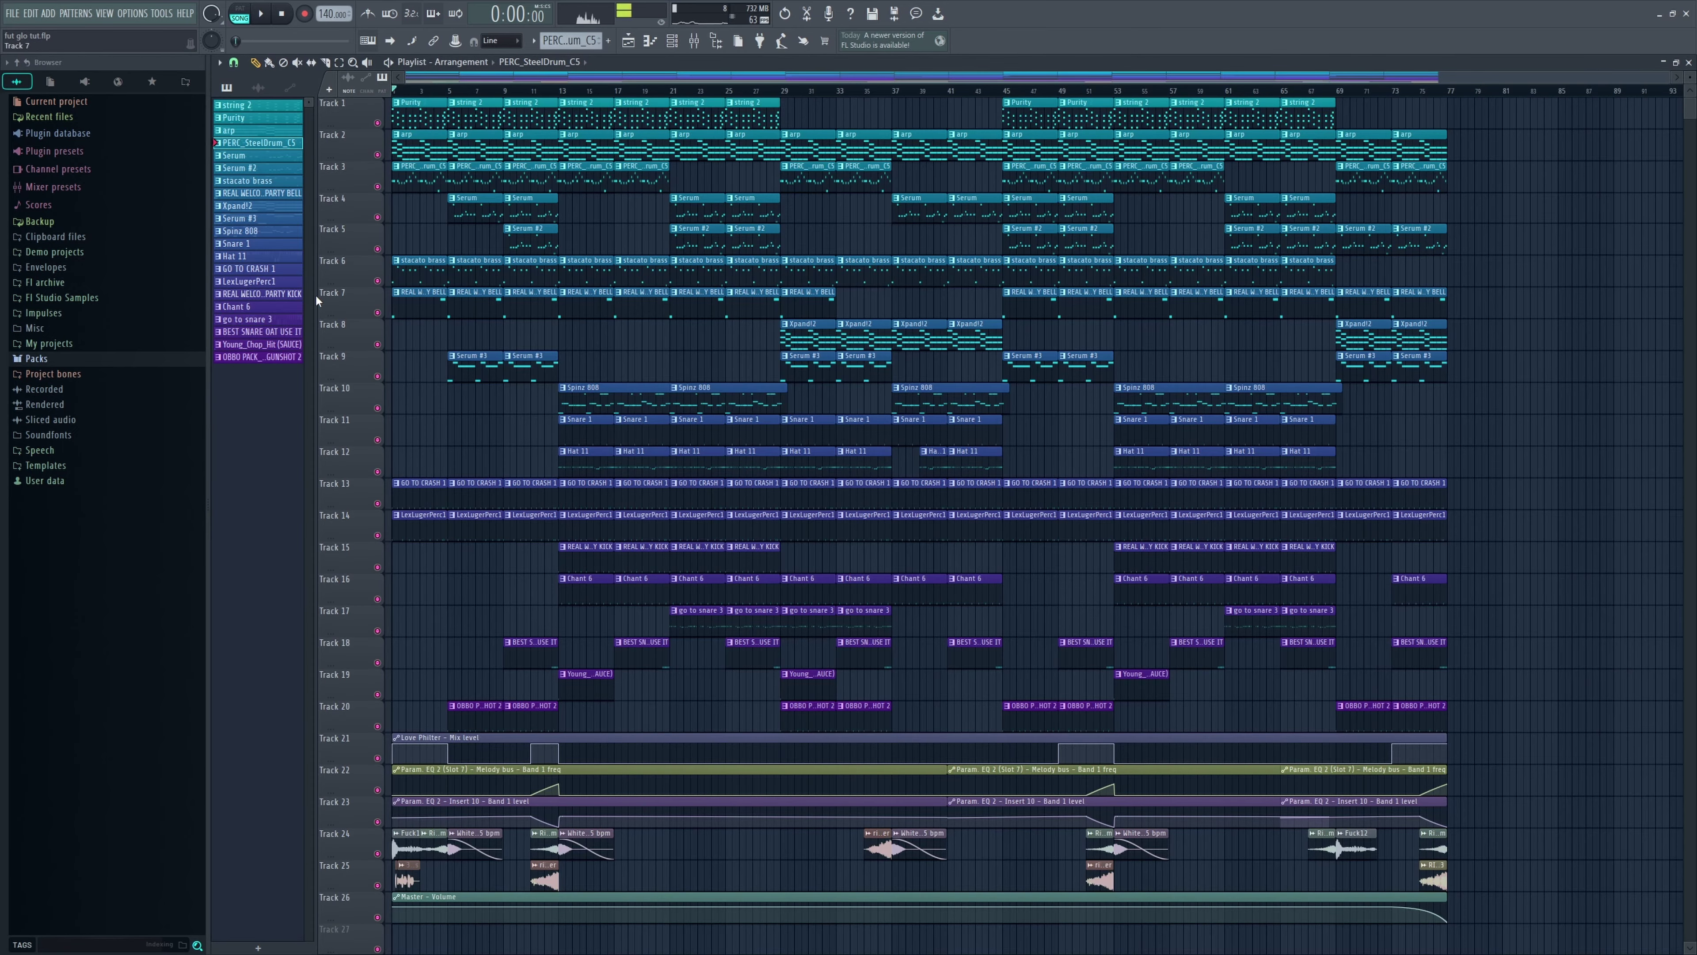
- Move the playhead to bars 5, 9 and 13, and select the string 2 clips on Track 1 from bar 13 to bar 29
{"action": "left_click", "coordinate": [450, 92]}
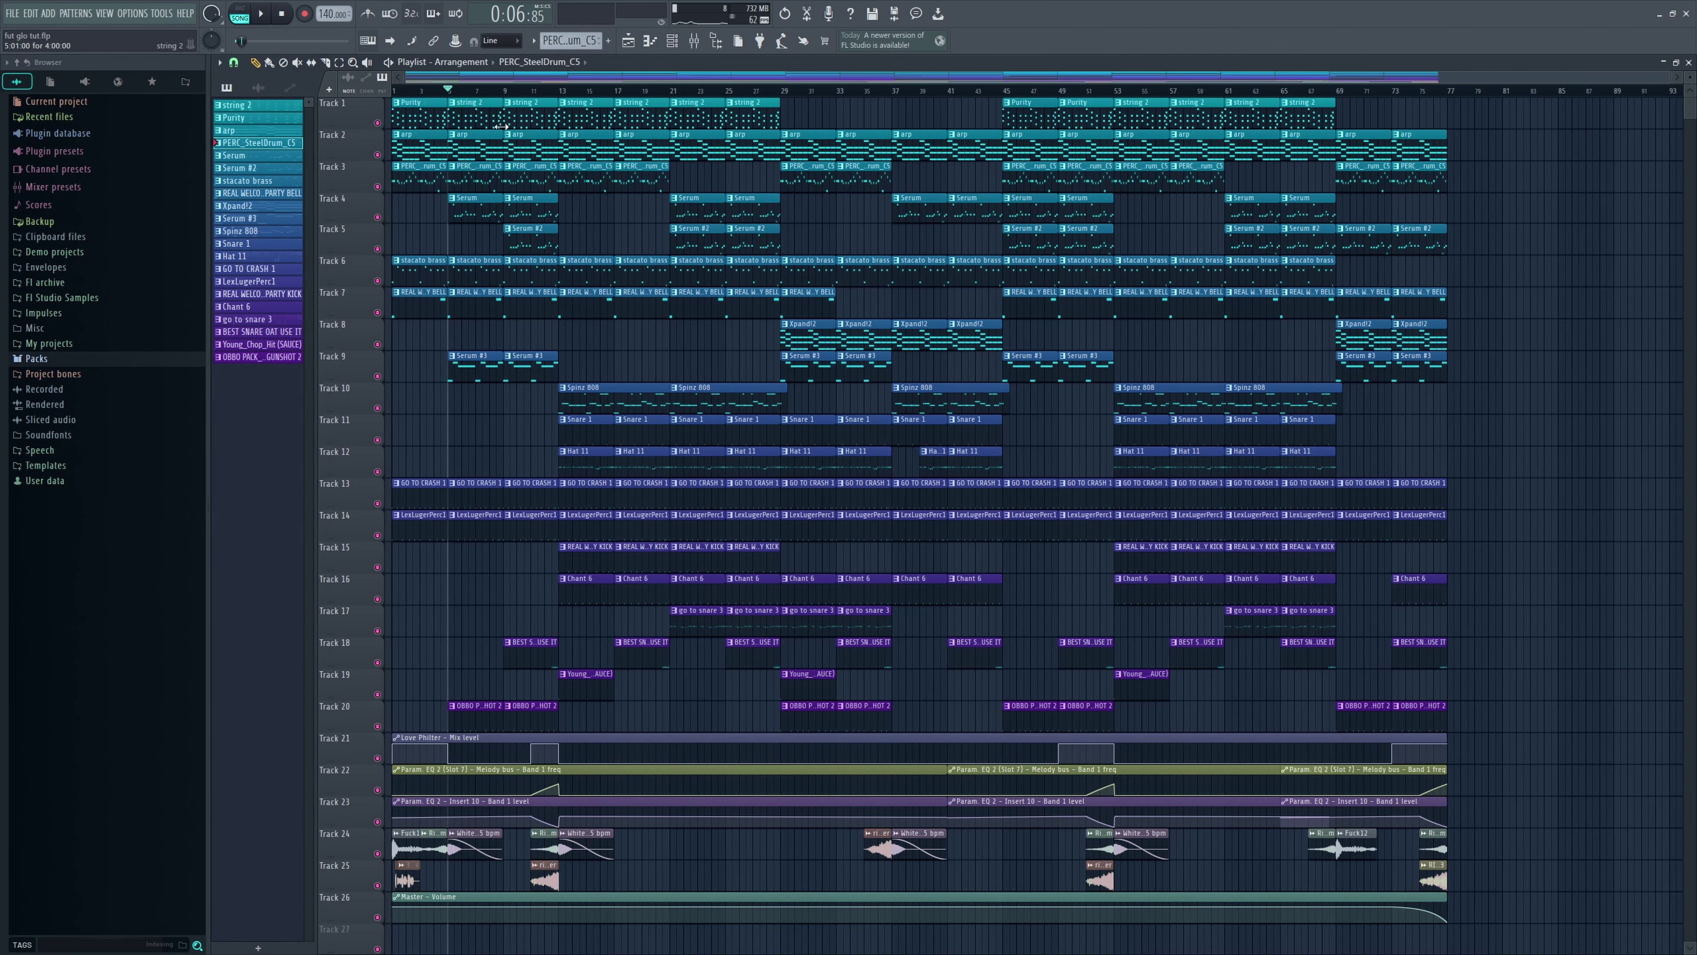
{"action": "left_click", "coordinate": [514, 94]}
{"action": "left_click", "coordinate": [568, 92]}
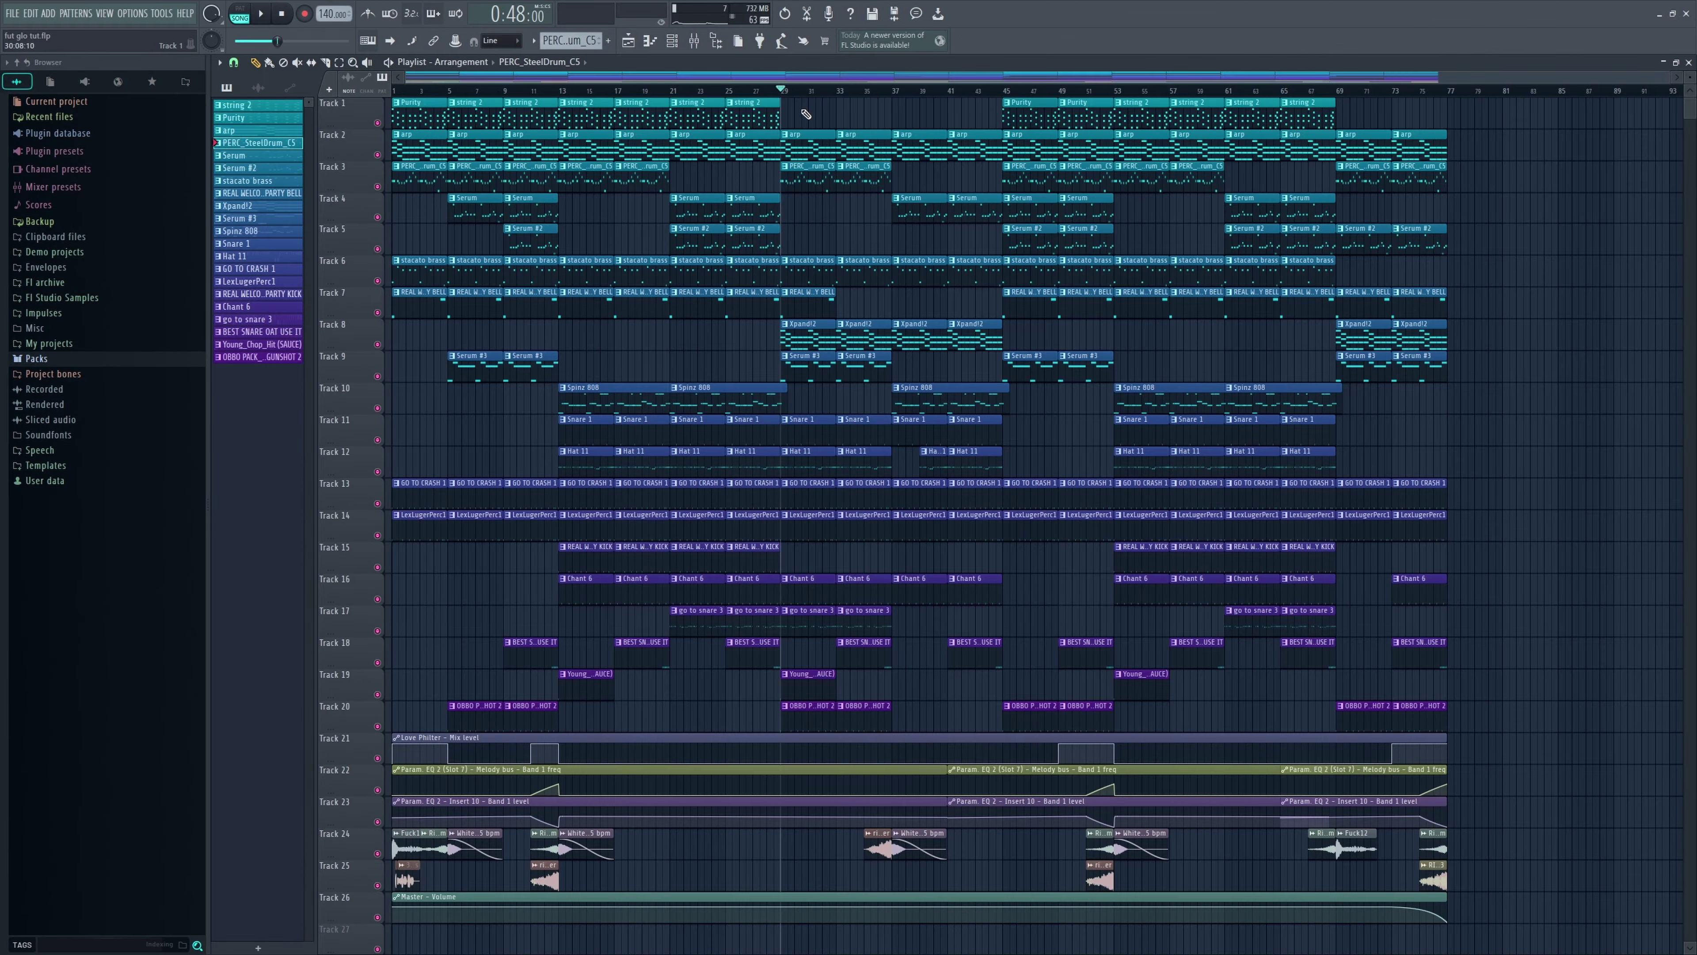
{"action": "left_click_drag", "start_coordinate": [1095, 206], "coordinate": [726, 215]}
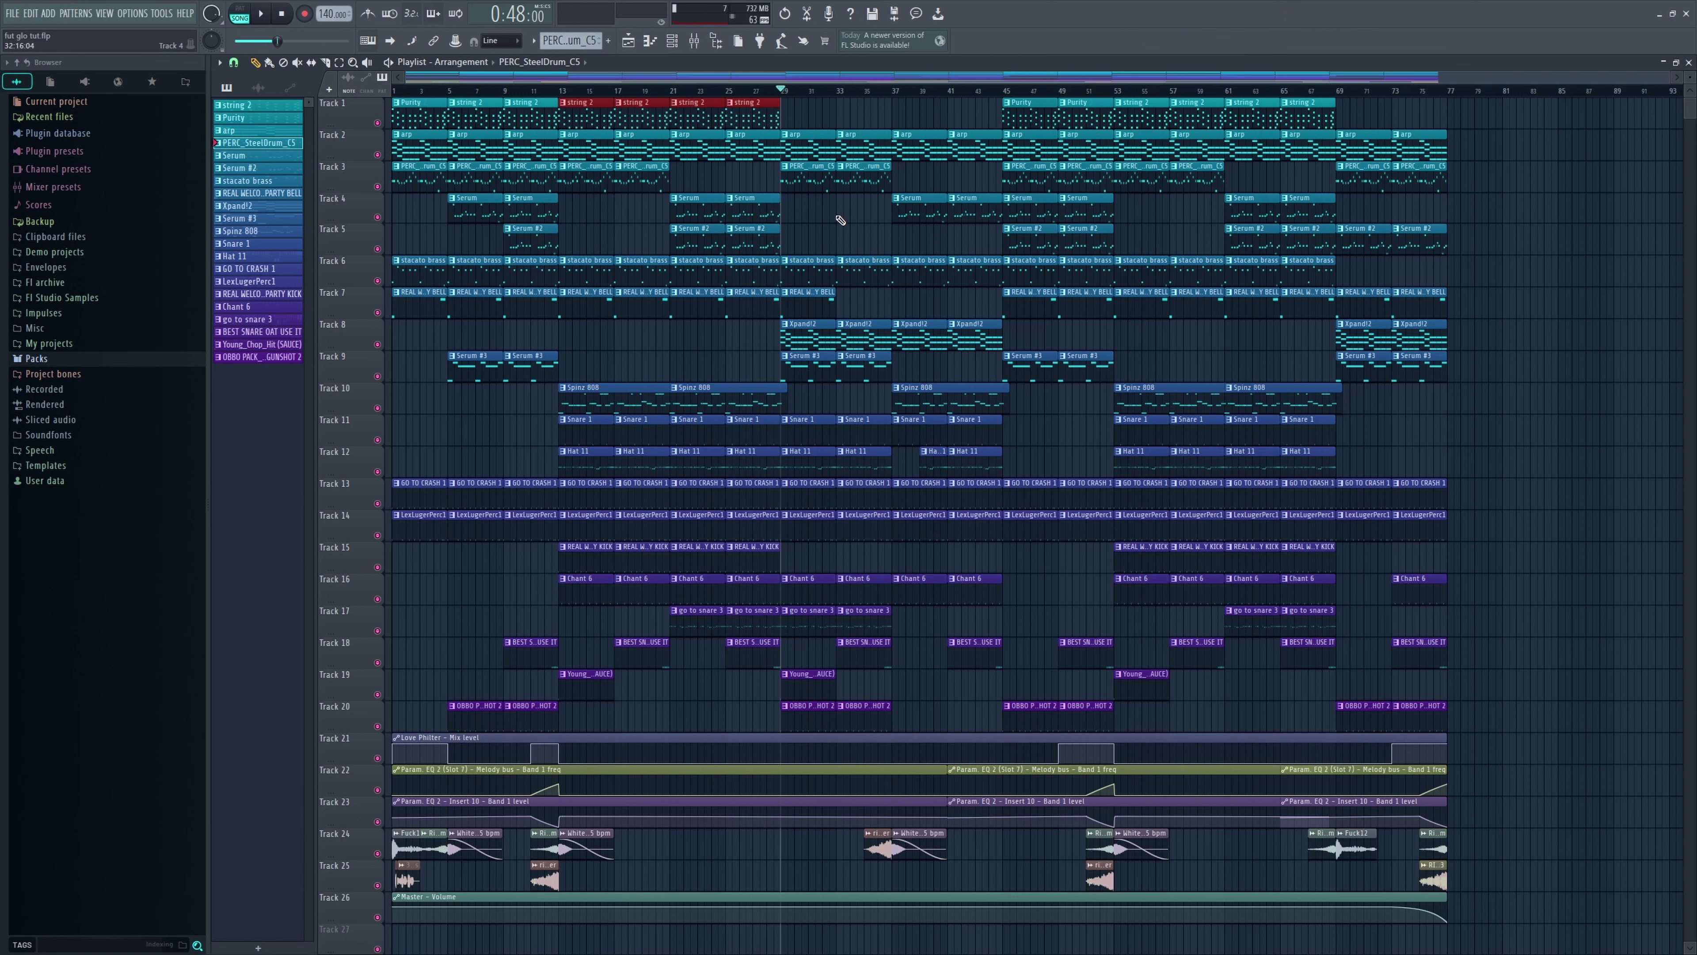
- Mark out groups of clips on the melody tracks in the section starting at bar 29 and clear the selections
{"action": "left_click", "coordinate": [1169, 387], "text": "ctrl"}
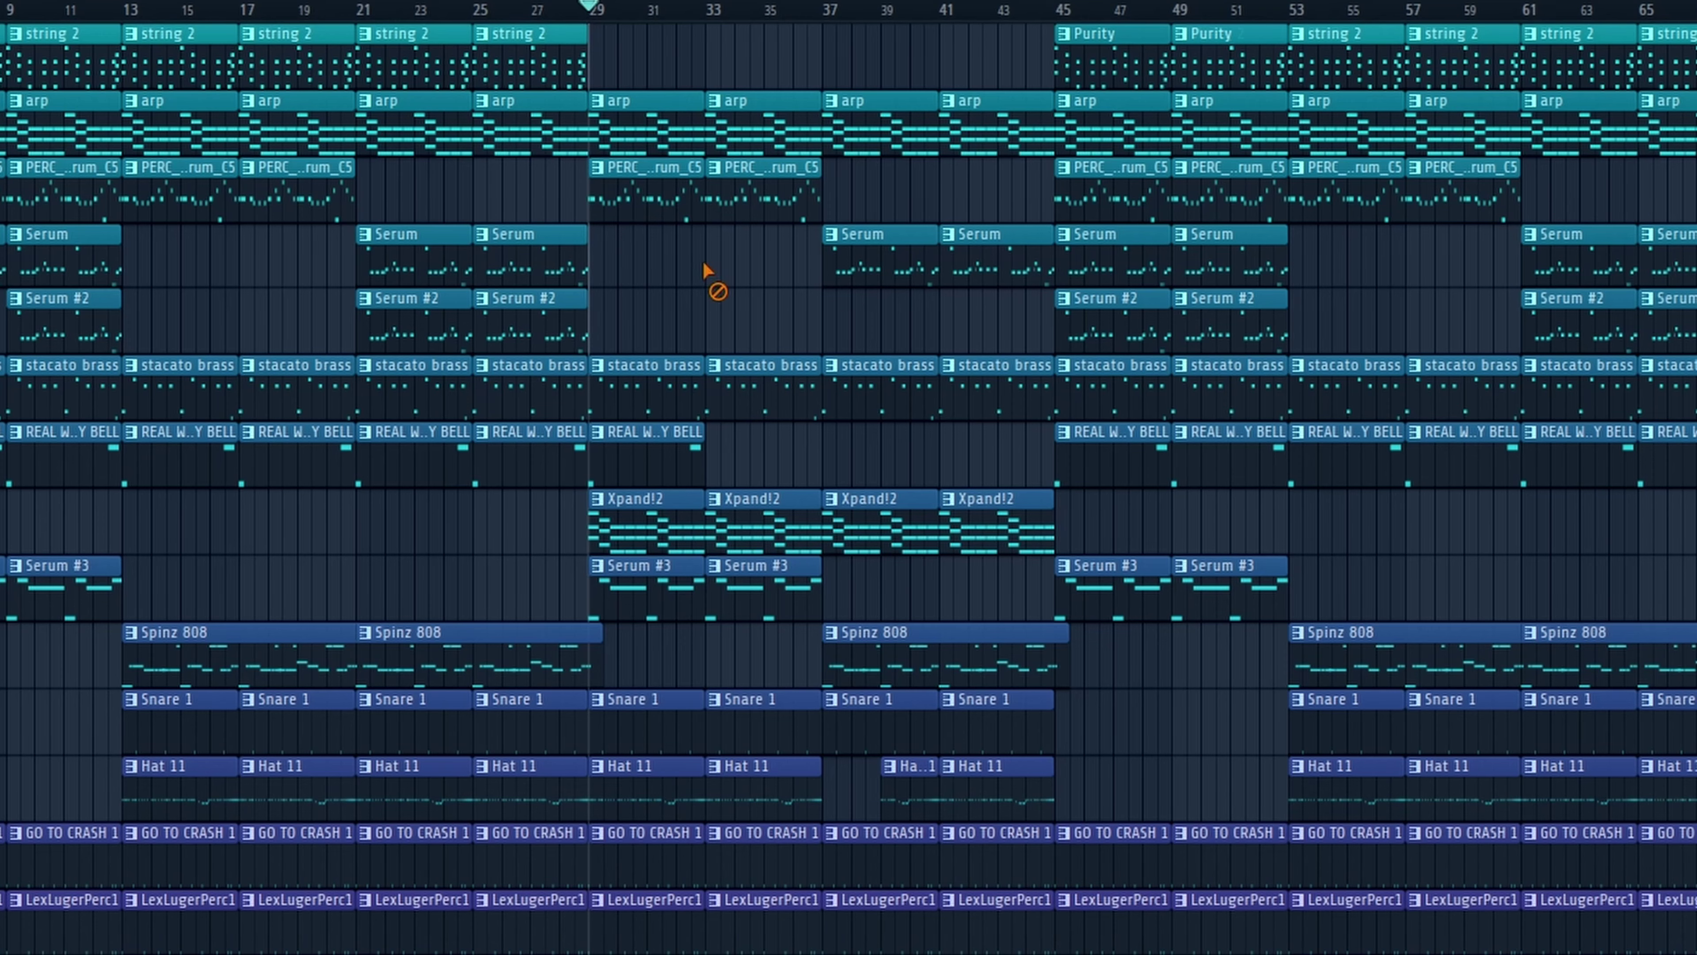
{"action": "left_click_drag", "start_coordinate": [600, 191], "coordinate": [969, 308]}
{"action": "left_click", "coordinate": [969, 333], "text": "ctrl"}
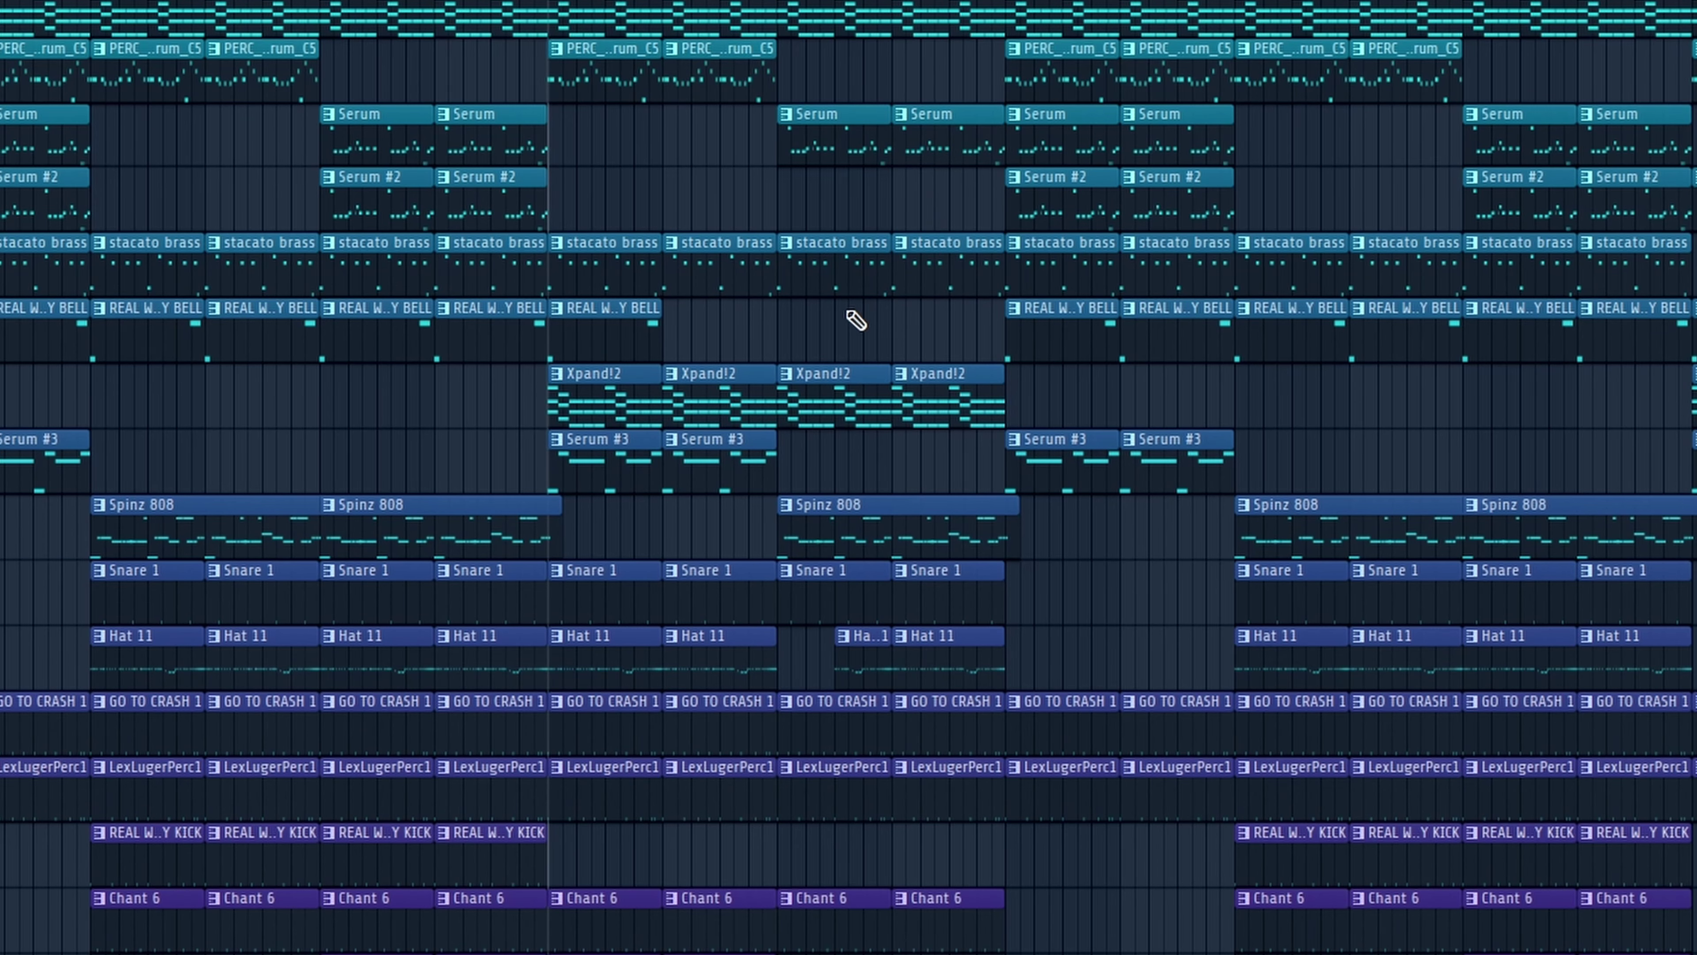
{"action": "left_click_drag", "start_coordinate": [516, 393], "coordinate": [1263, 438]}
{"action": "left_click", "coordinate": [1218, 411], "text": "ctrl"}
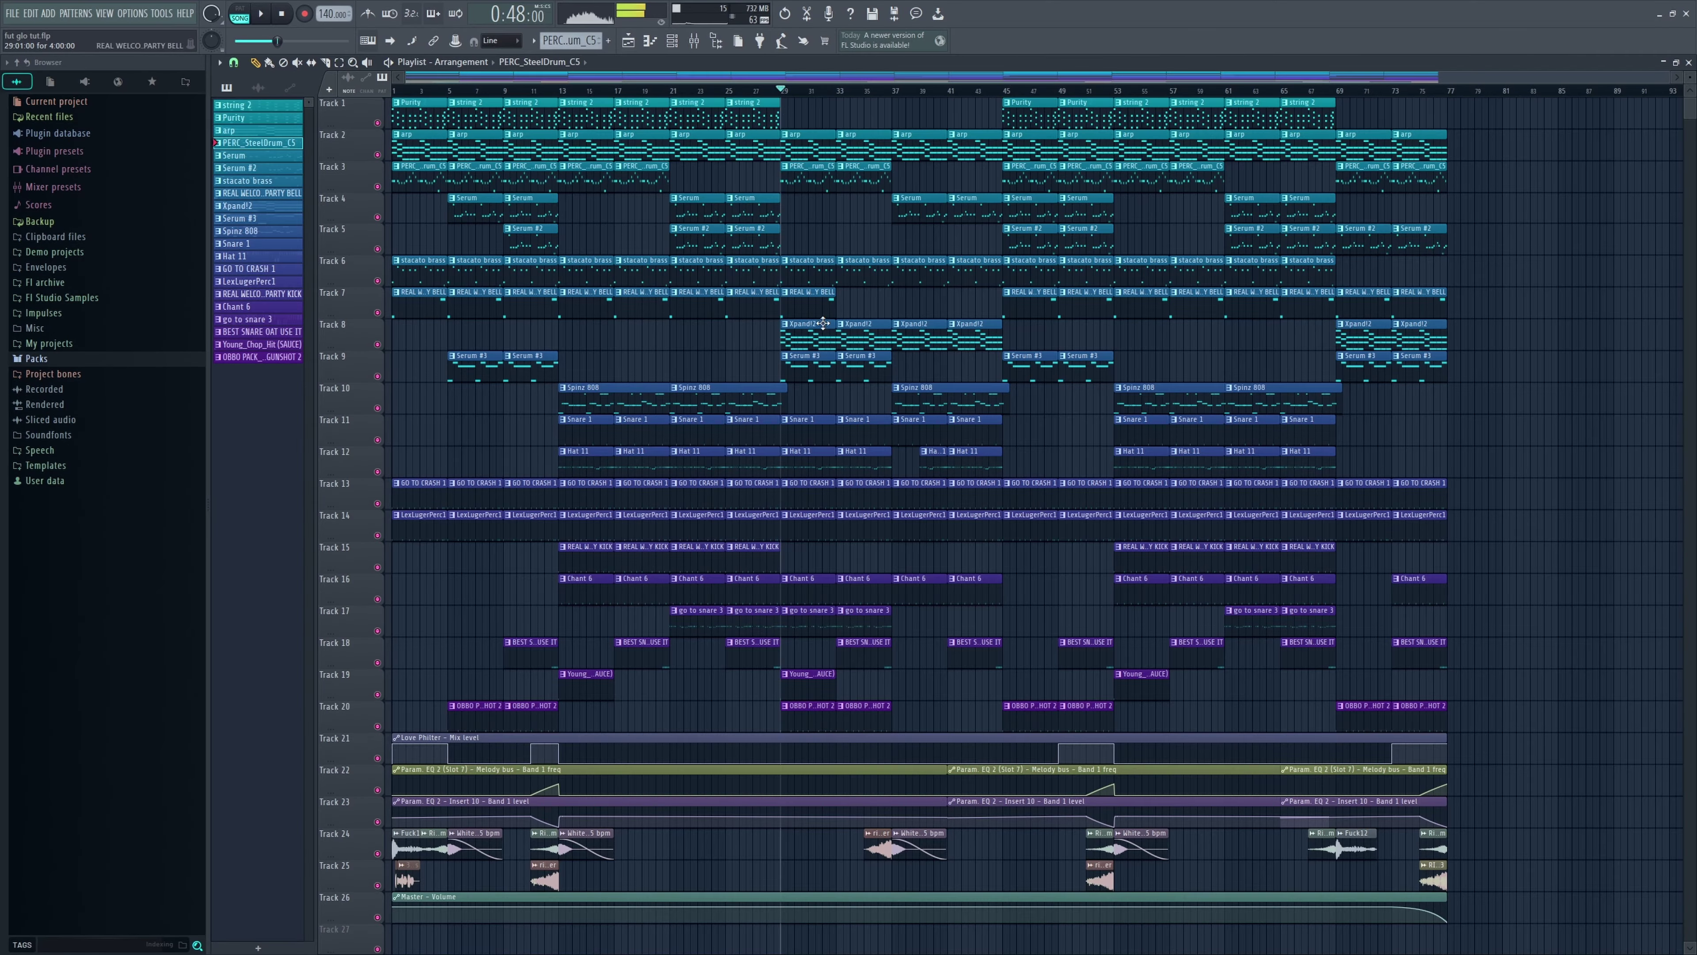
- Select the two Serum #3 clips on Track 9 at bar 45 and open the Serum #3 pattern in the Piano roll
{"action": "left_click_drag", "start_coordinate": [404, 449], "coordinate": [826, 465]}
{"action": "left_click_drag", "start_coordinate": [1412, 611], "coordinate": [878, 532]}
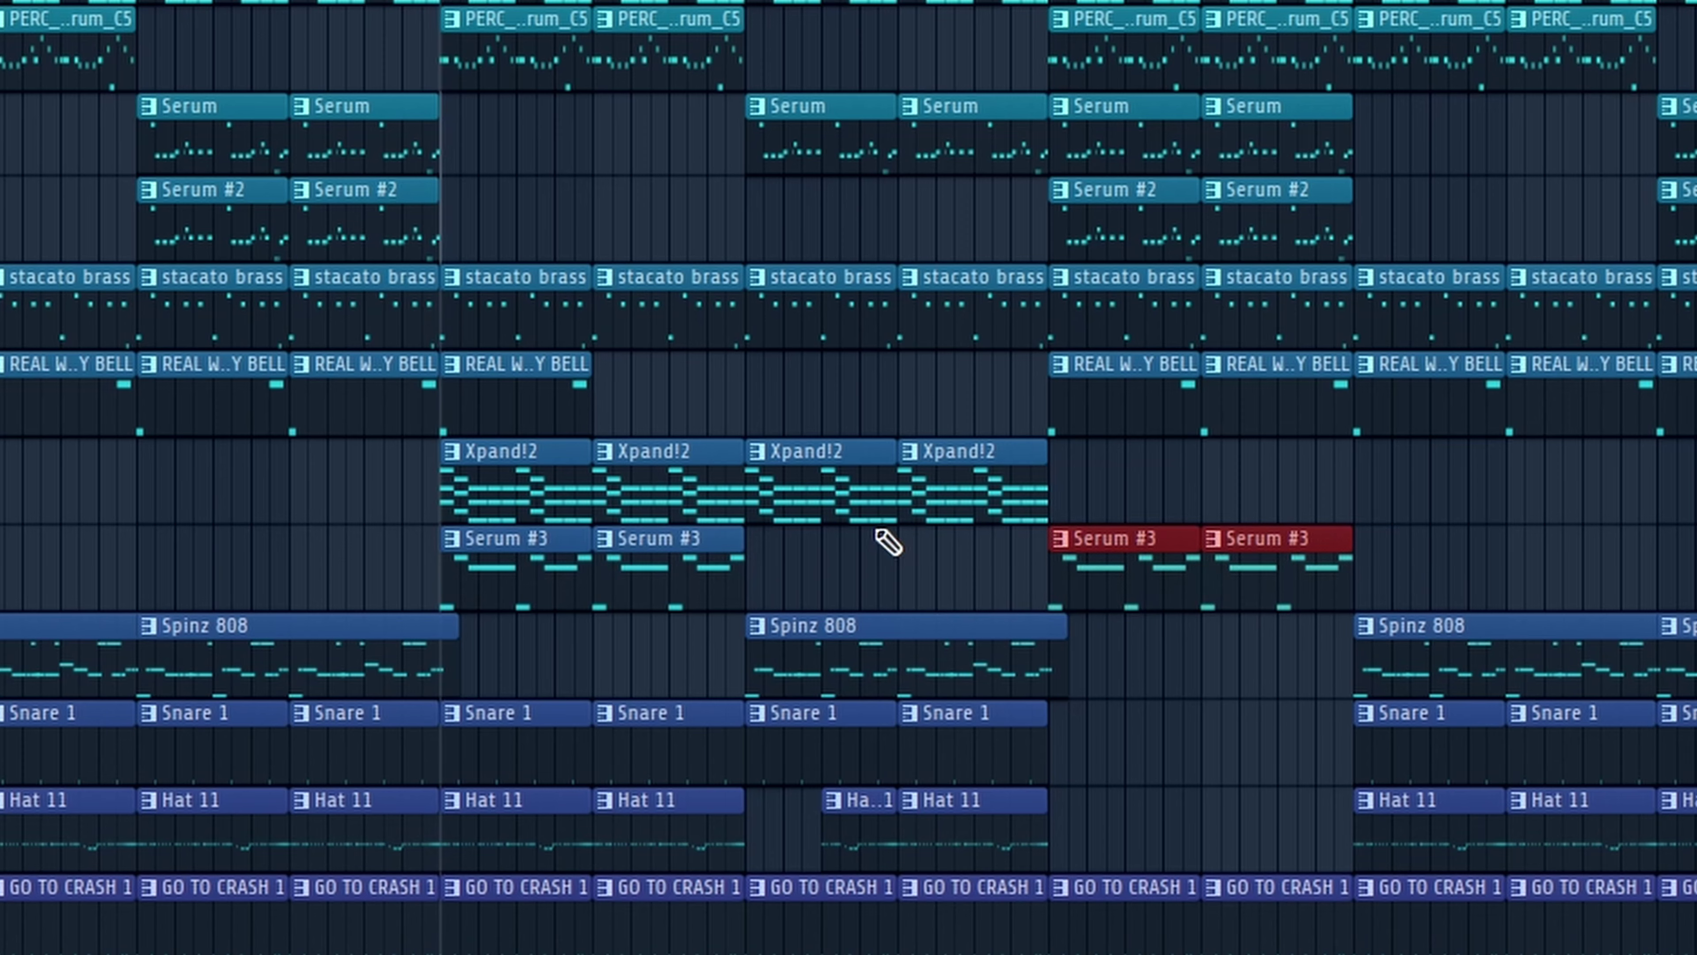
{"action": "double_click", "coordinate": [544, 579]}
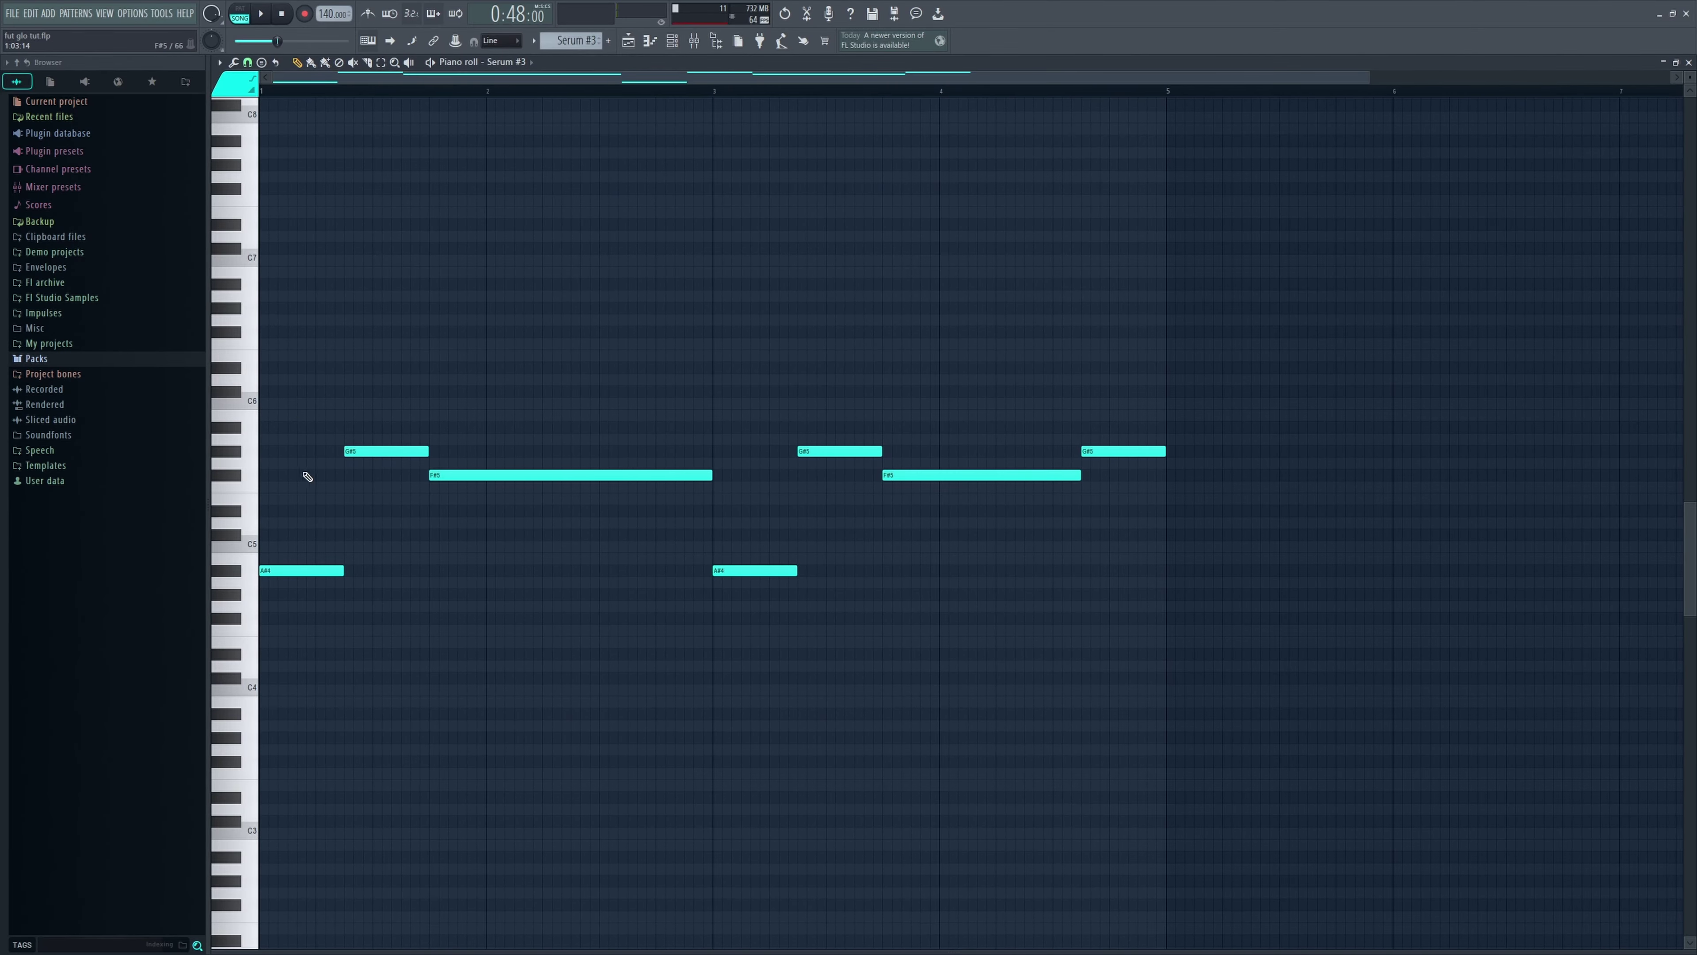